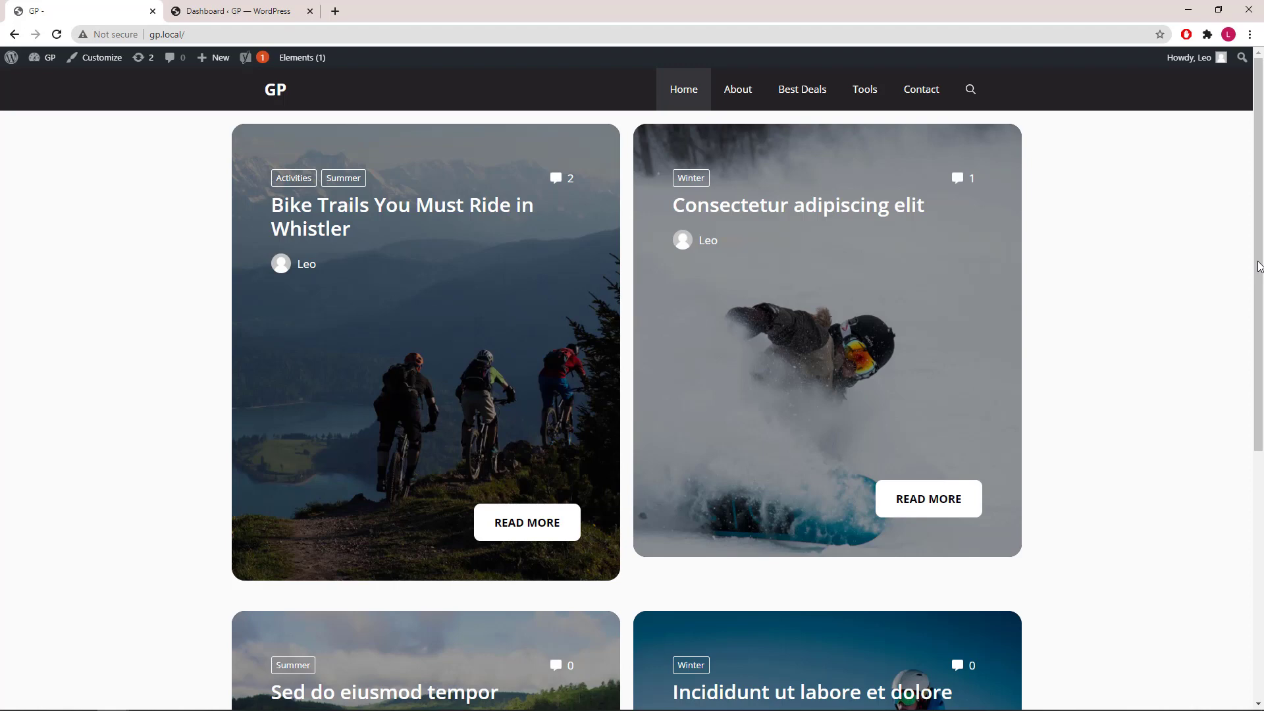
Open the Bike Trails You Must Ride in Whistler post, review its author box, then return to the Dashboard.
drag(1259, 266, 1256, 520)
scroll(1233, 367, up, 6)
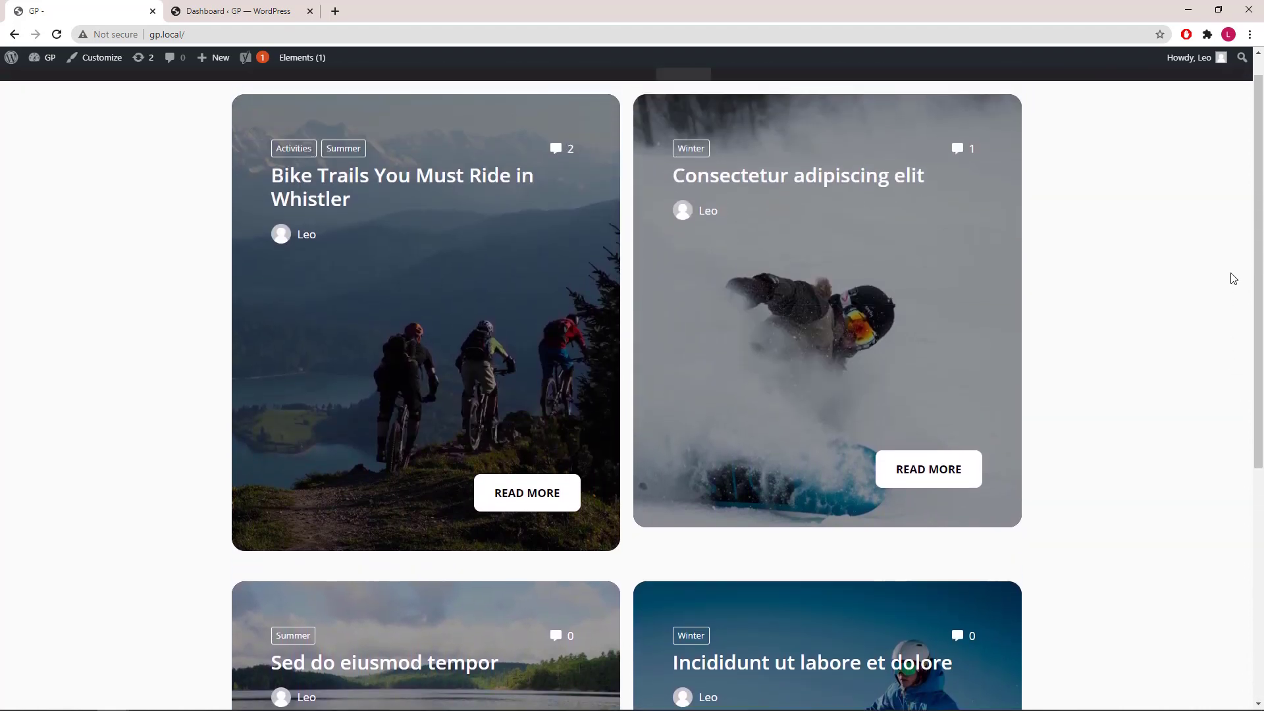
click(540, 522)
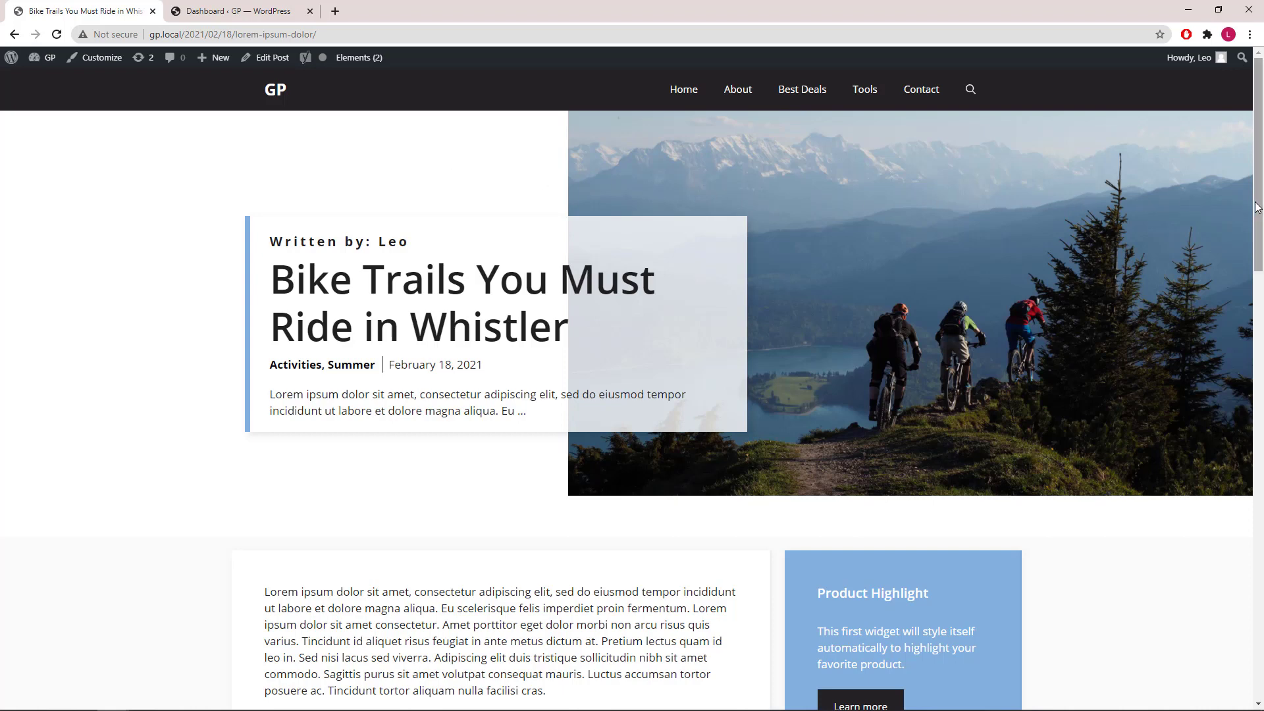
drag(1254, 209, 1255, 428)
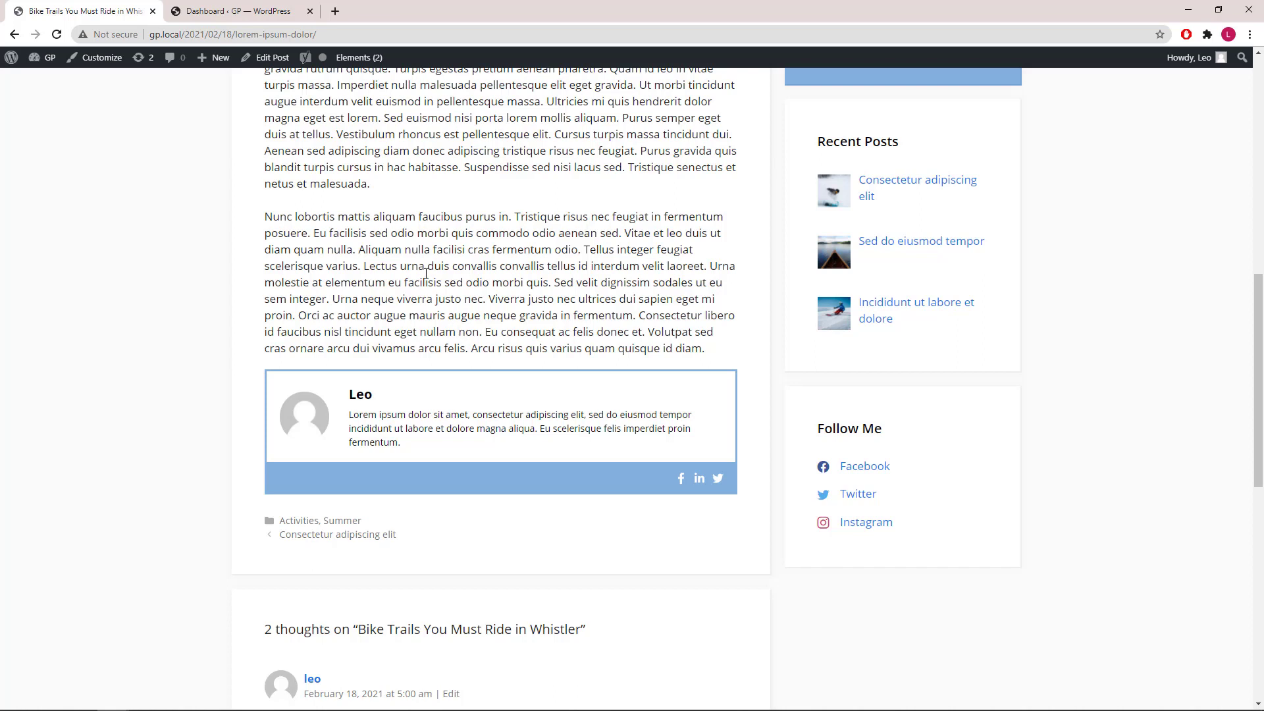
click(290, 13)
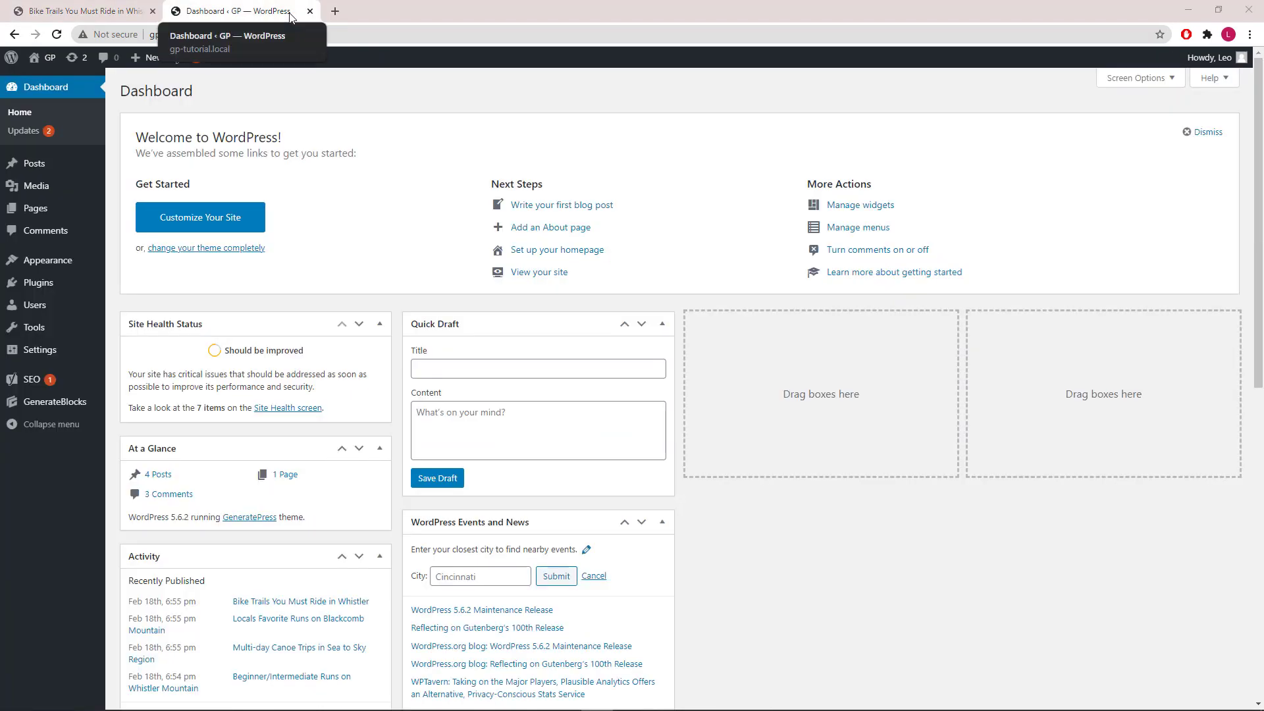
Open the Plugins page to see the six installed plugins, including GP Premium and GenerateBlocks Pro.
click(60, 289)
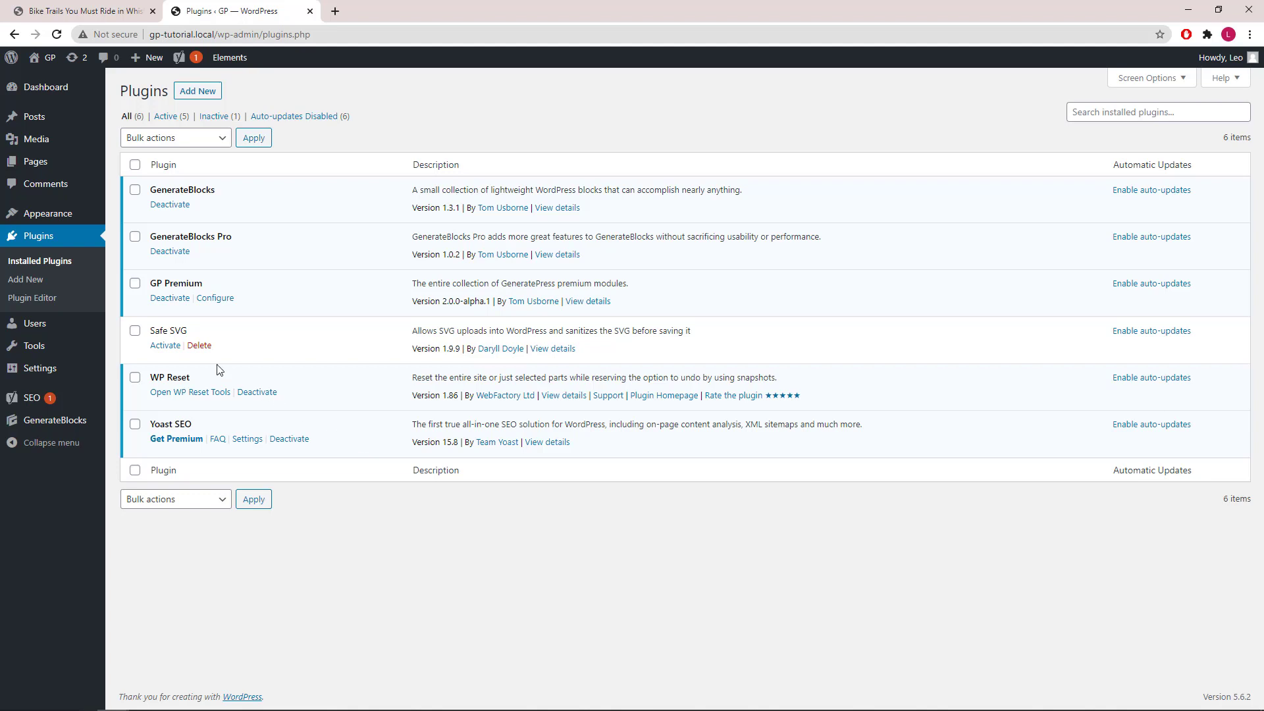
Open the user's profile from All Users and scroll down to the social profile URL fields.
click(79, 332)
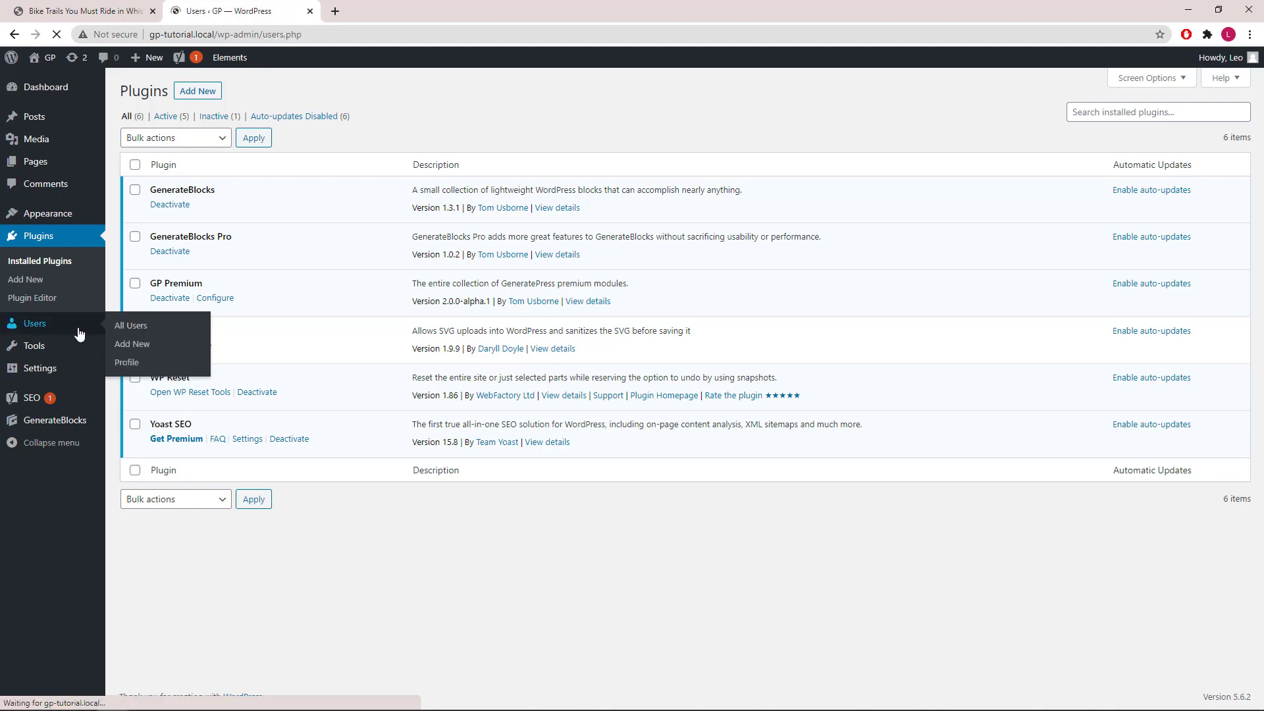
click(181, 191)
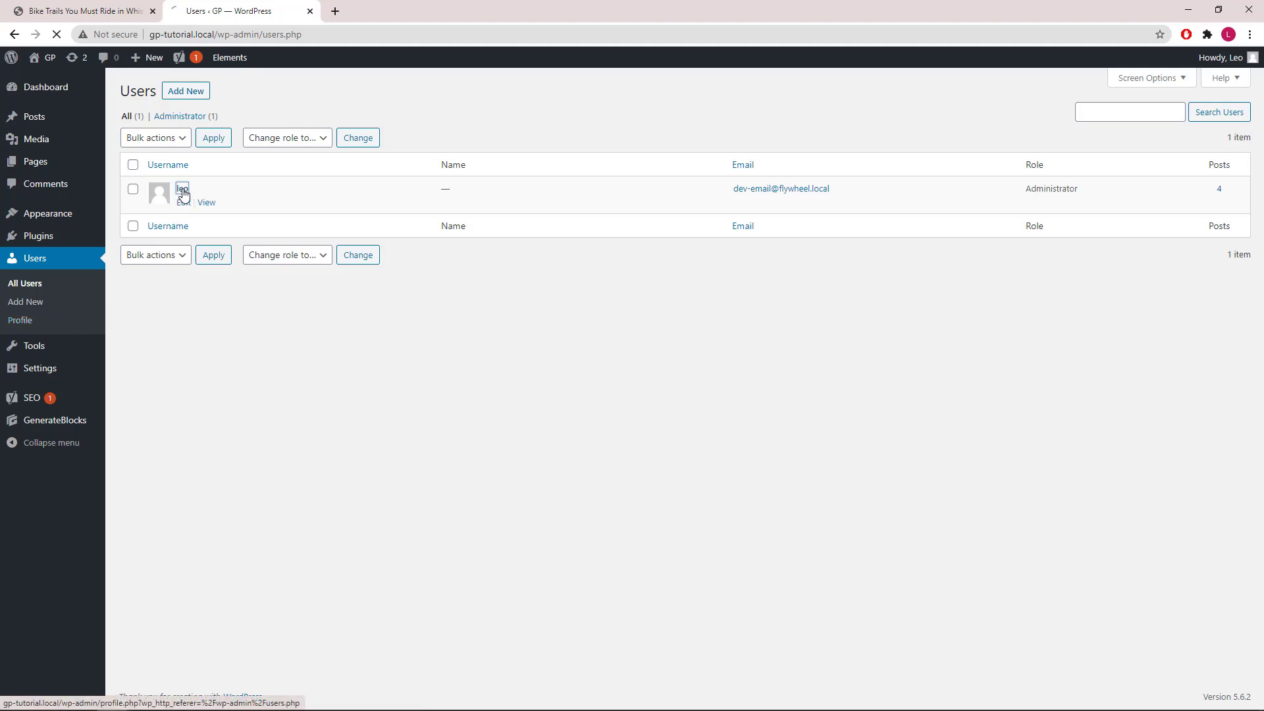
scroll(657, 323, down, 8)
scroll(657, 327, down, 2)
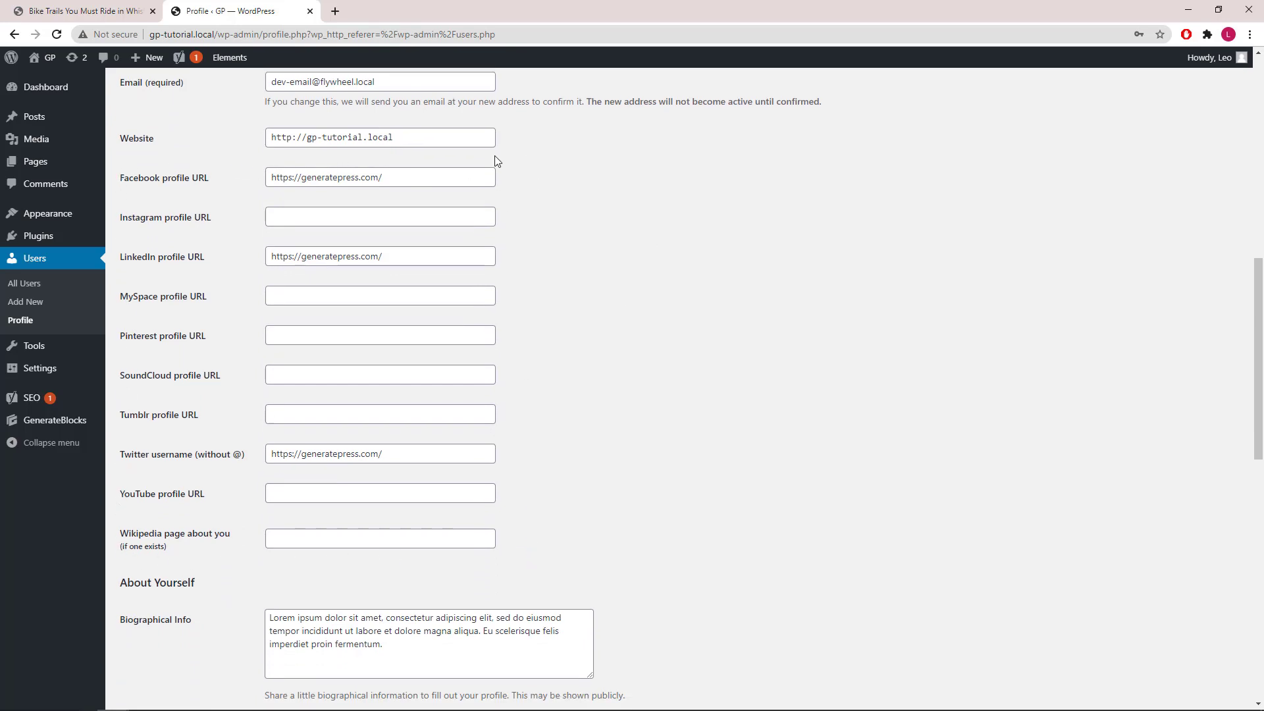
Compare with the live post's author box, then place focus in the Biographical Info field.
click(121, 16)
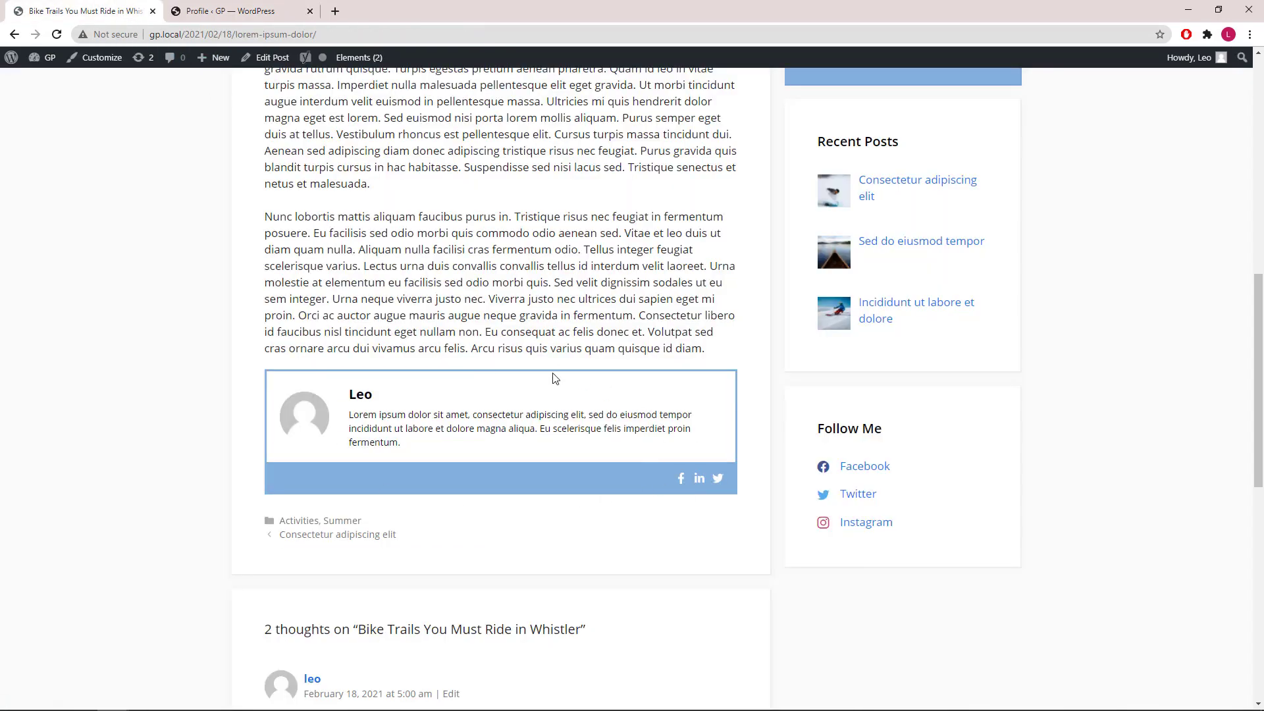
click(256, 17)
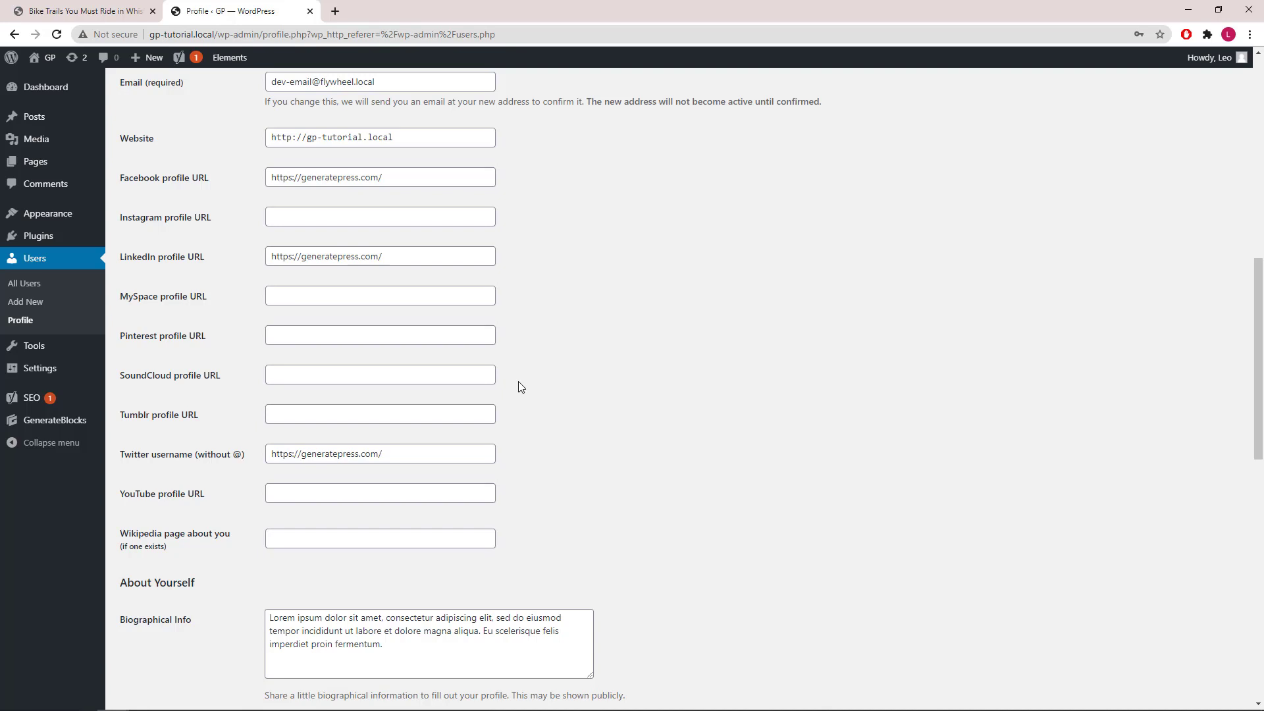
click(411, 648)
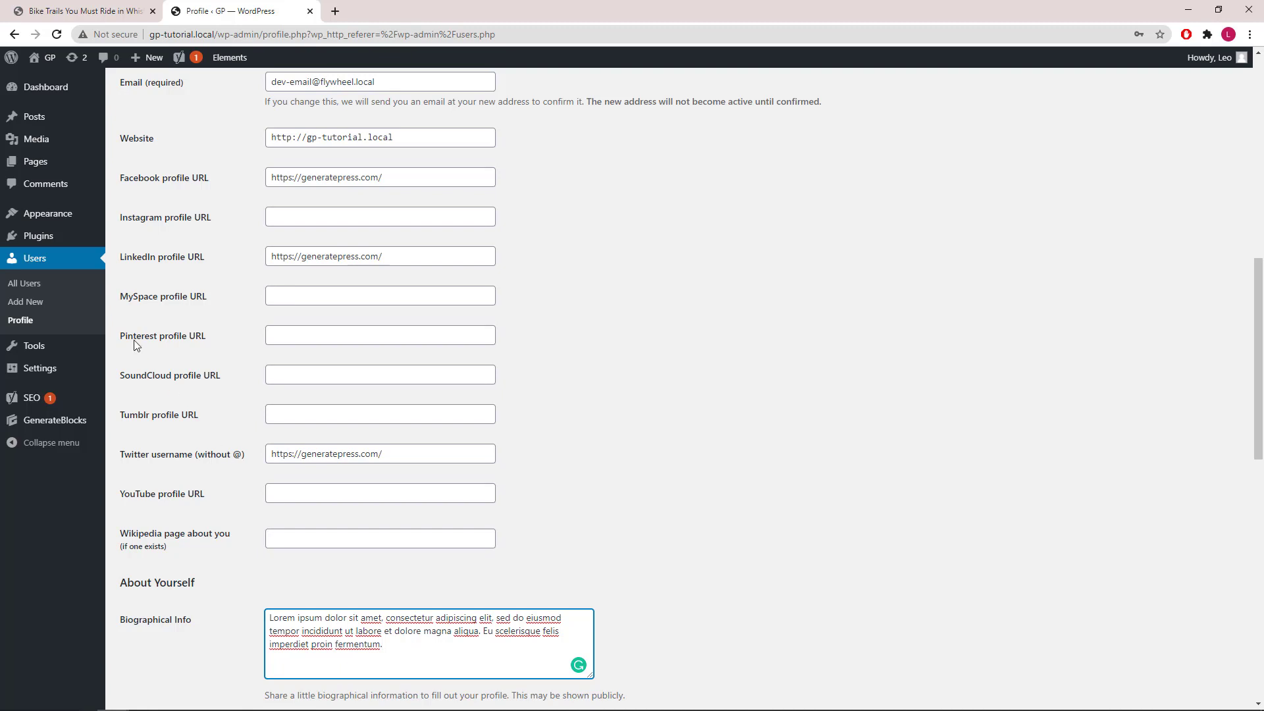
mouse_move(80, 224)
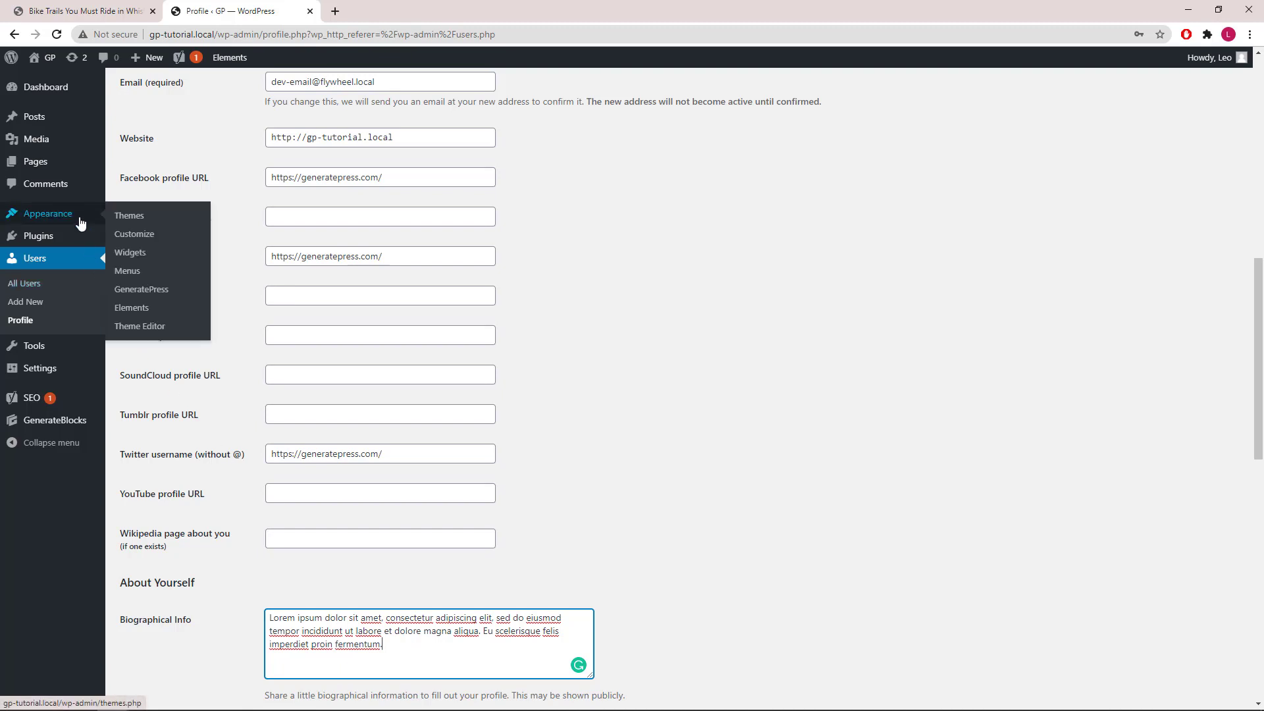
Create a new Block type element from Appearance > Elements.
click(148, 309)
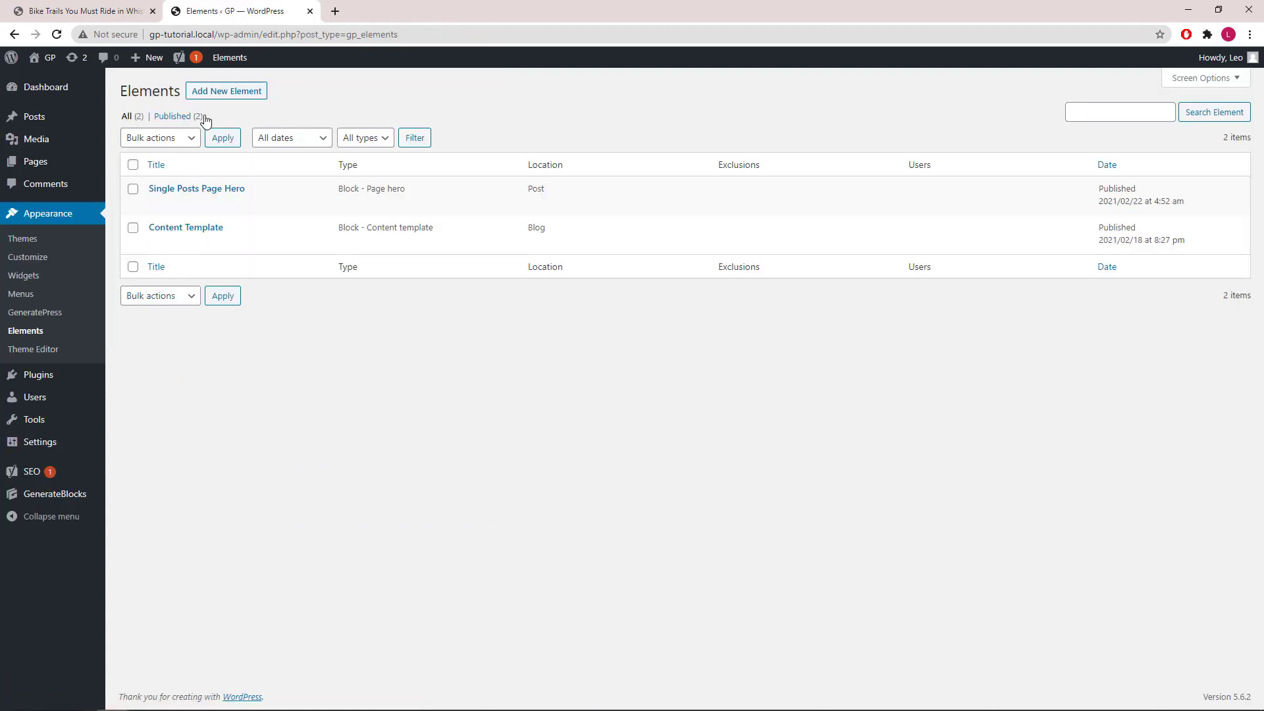
click(218, 92)
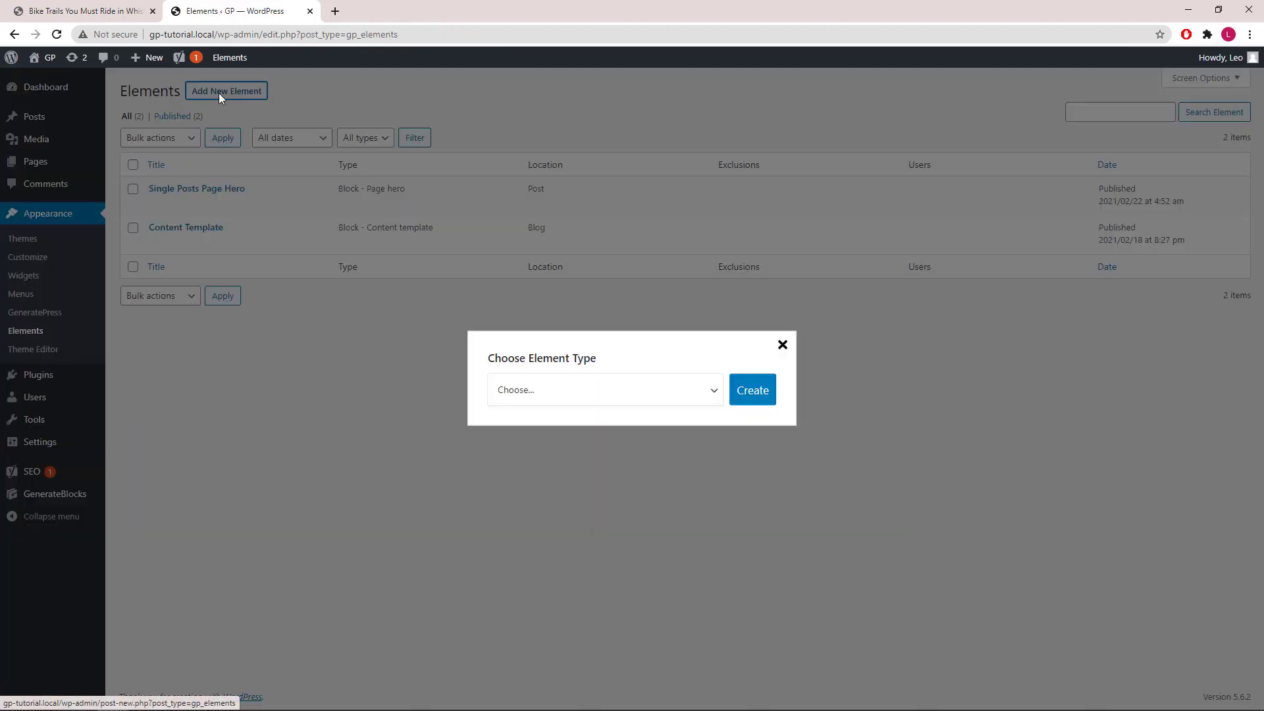
click(545, 394)
click(539, 425)
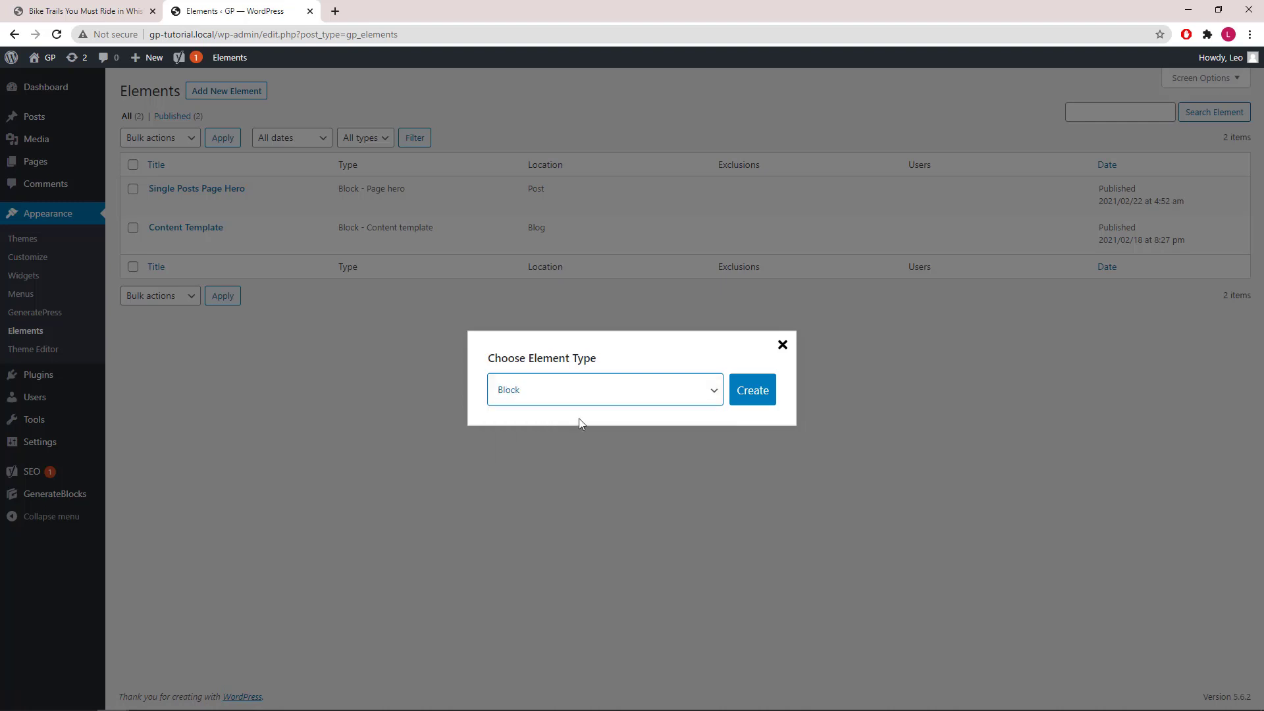
click(755, 395)
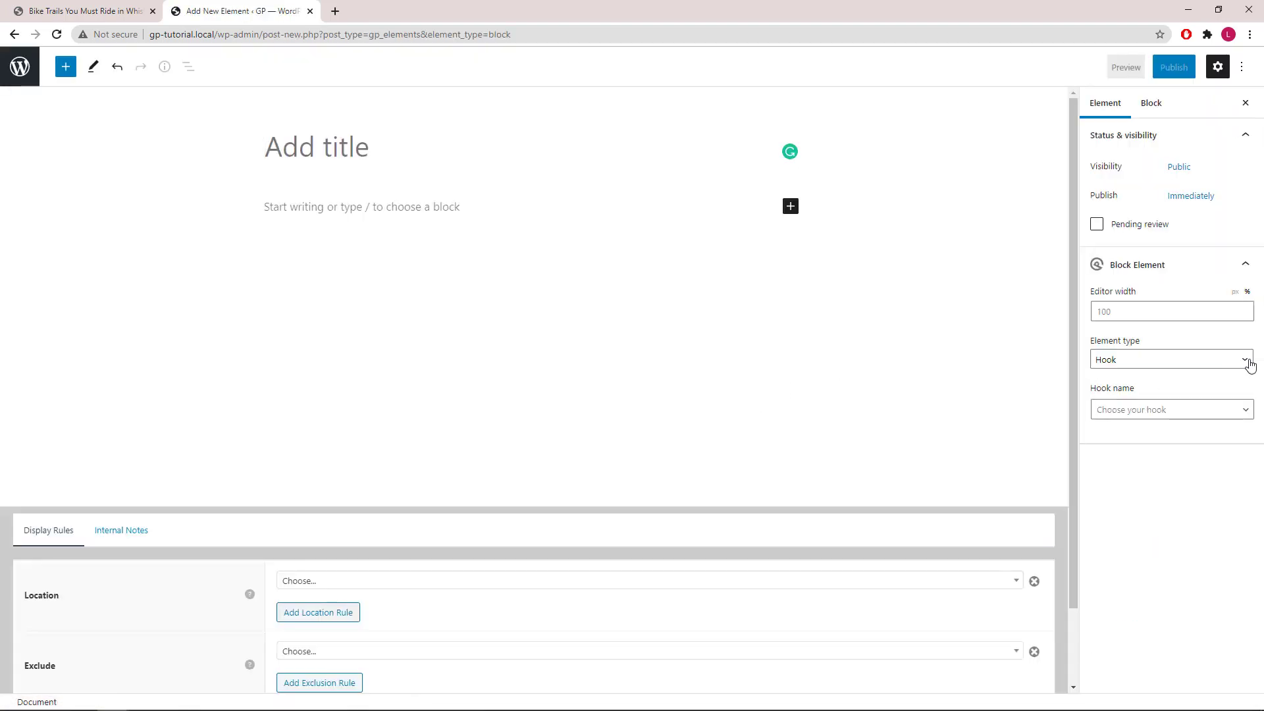
Hook the element on after_entry_content with priority 5 and an 800 px editor width.
click(1206, 407)
text(after_entry_content)
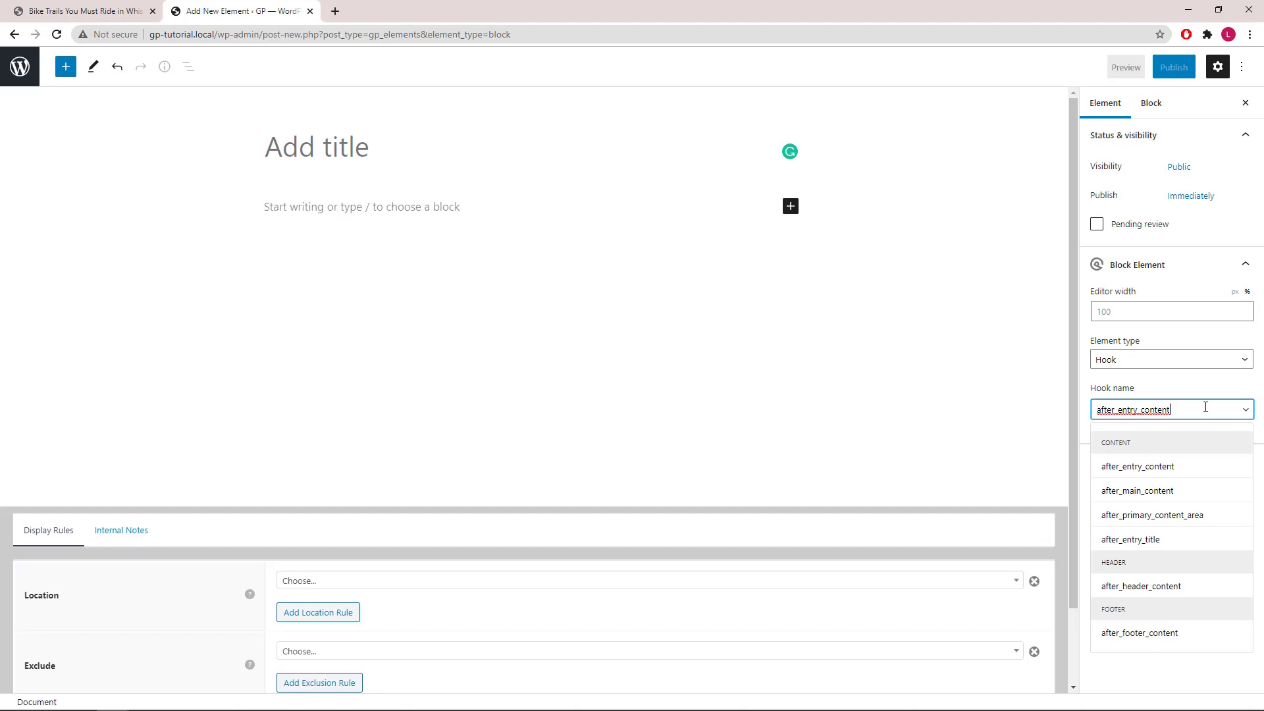
click(1147, 465)
click(1145, 464)
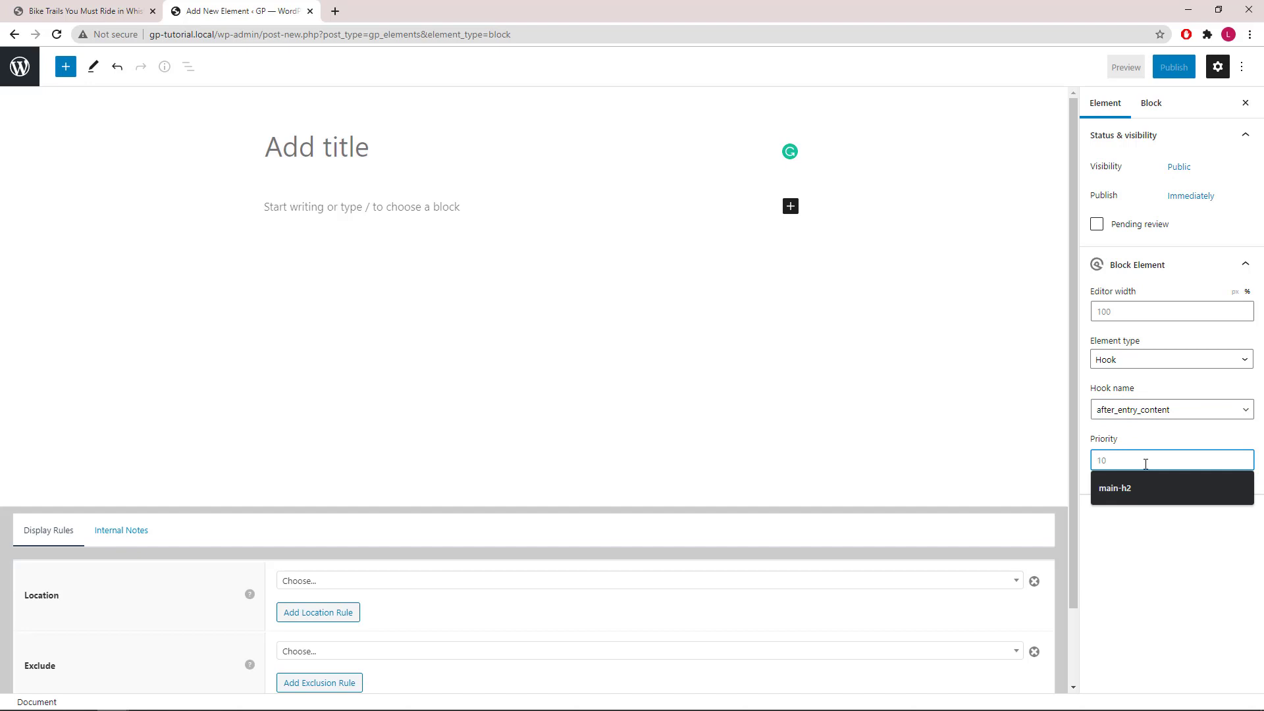
text(5)
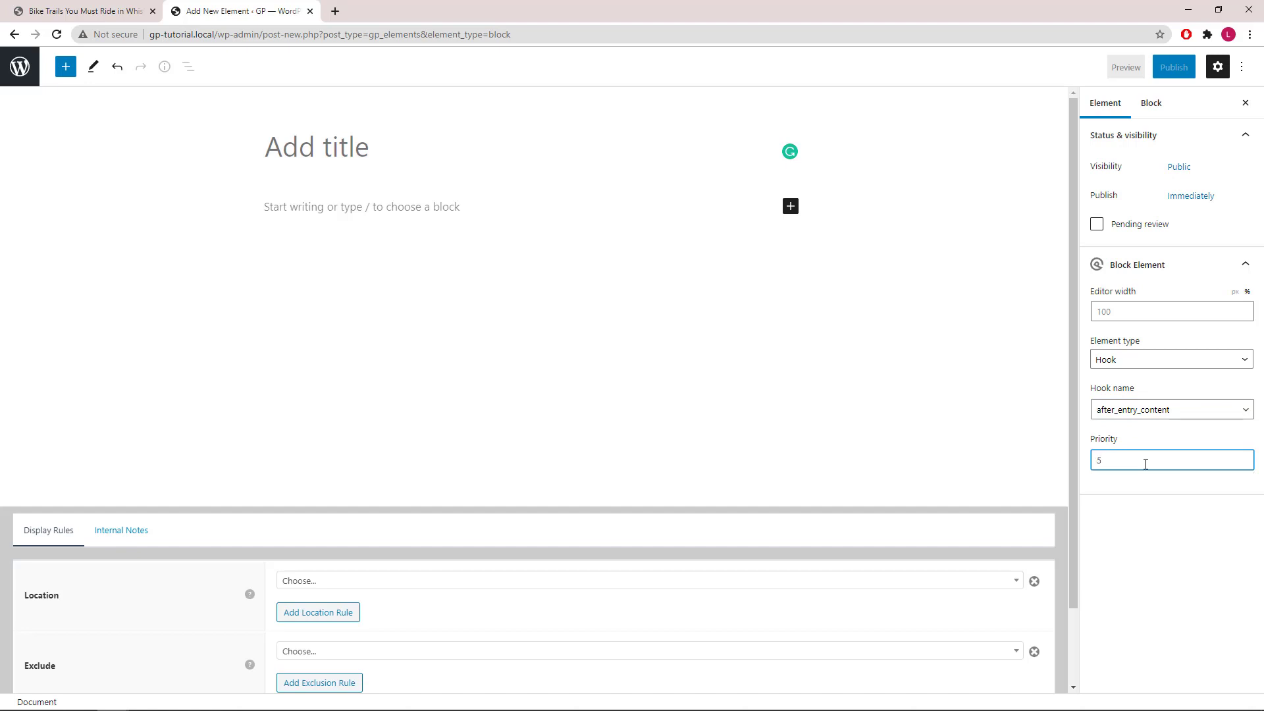
click(1234, 291)
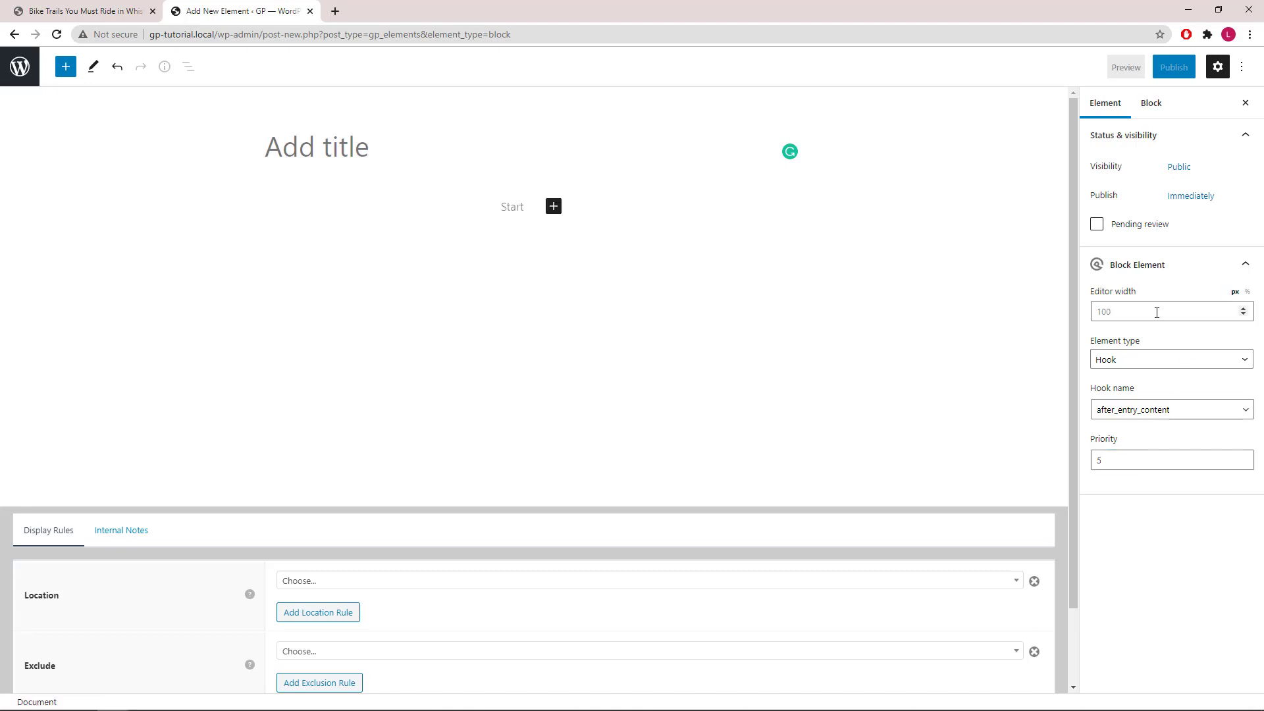
click(1157, 312)
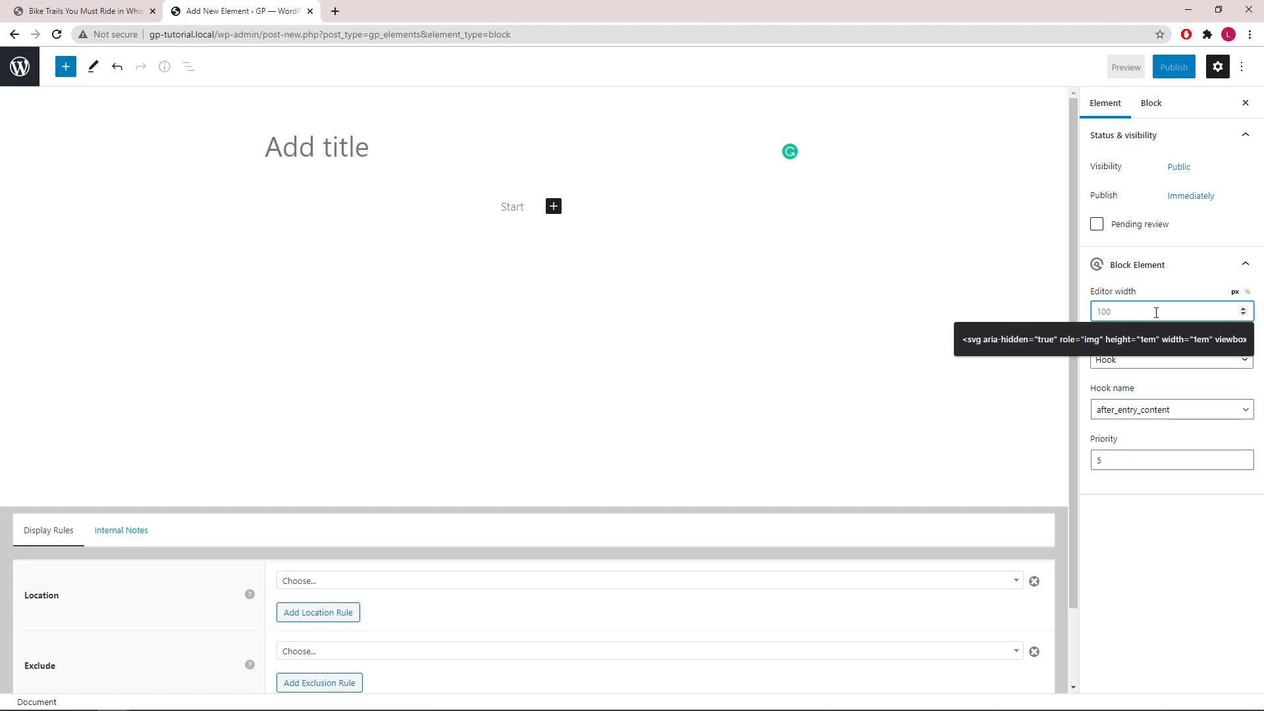
text(800)
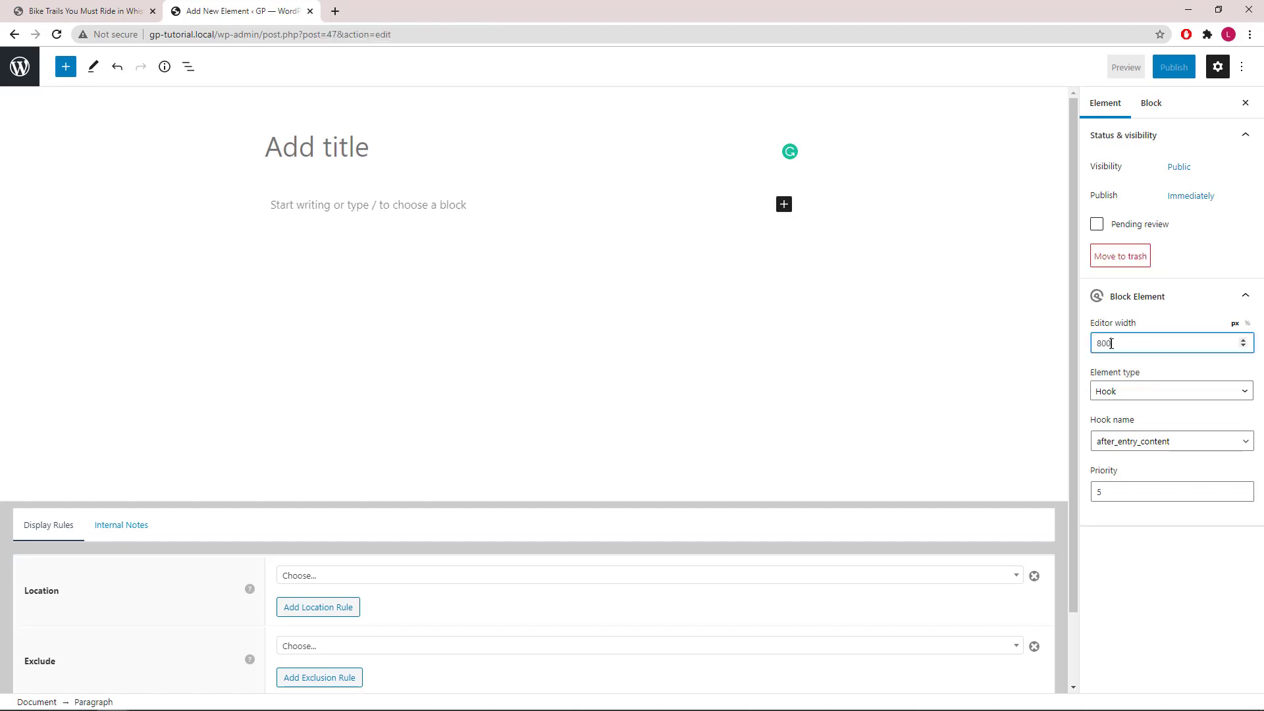
Insert a Container block and give it font size 14.
click(785, 205)
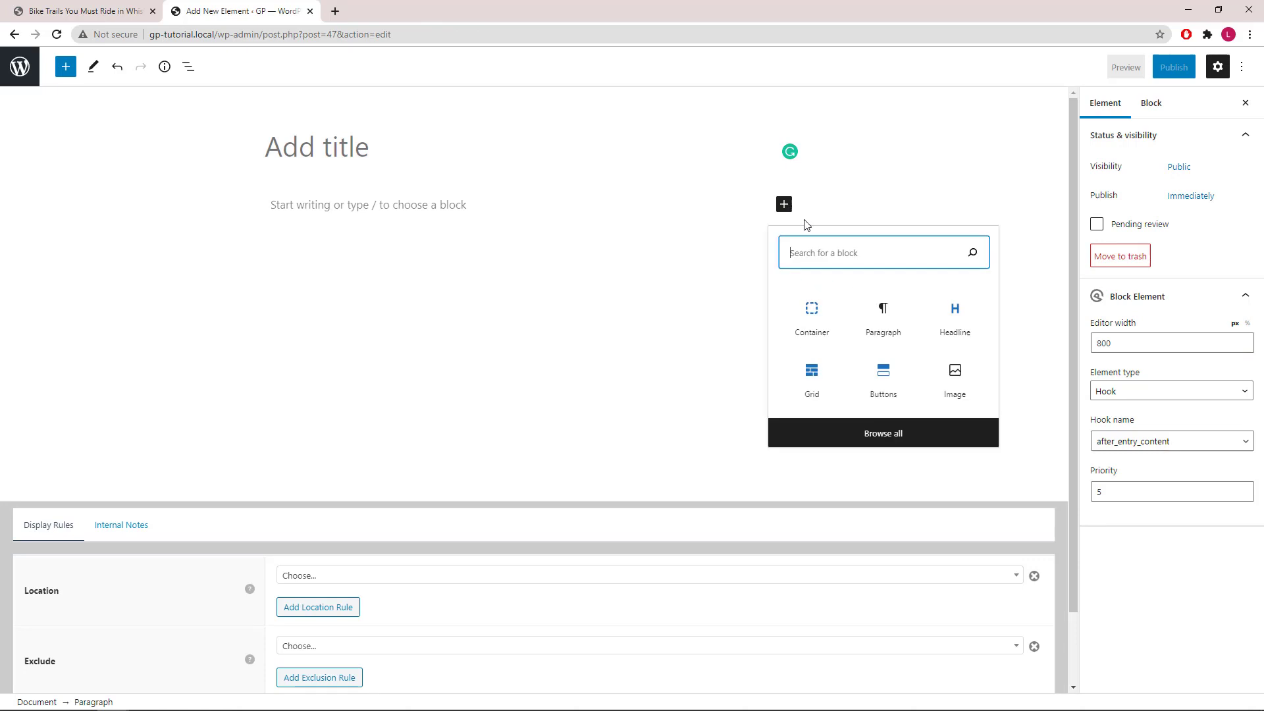
click(810, 318)
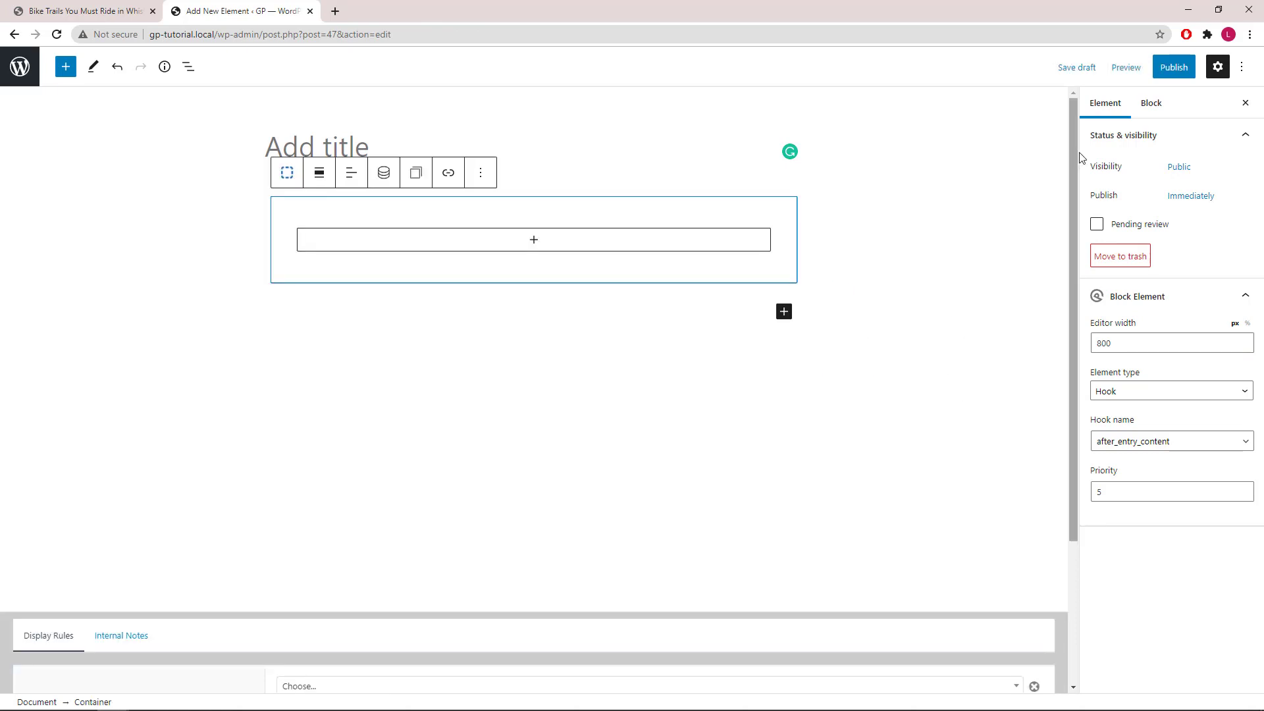
click(1152, 106)
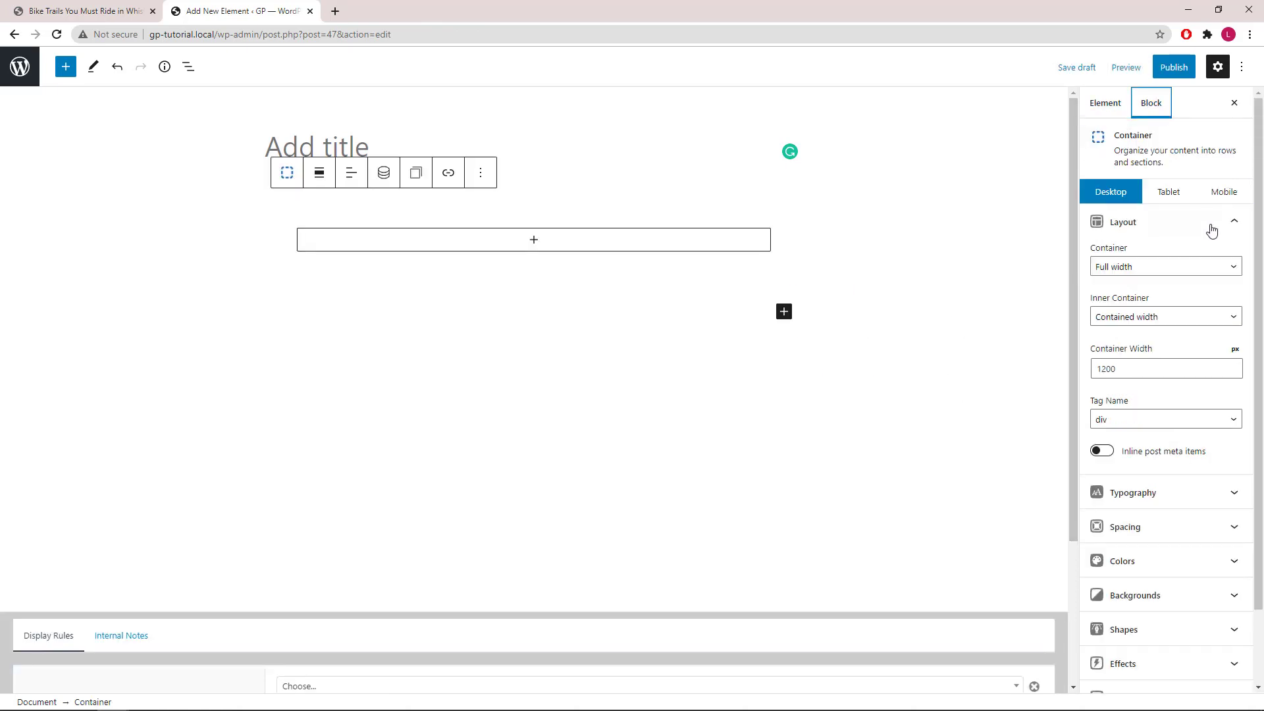
click(1234, 224)
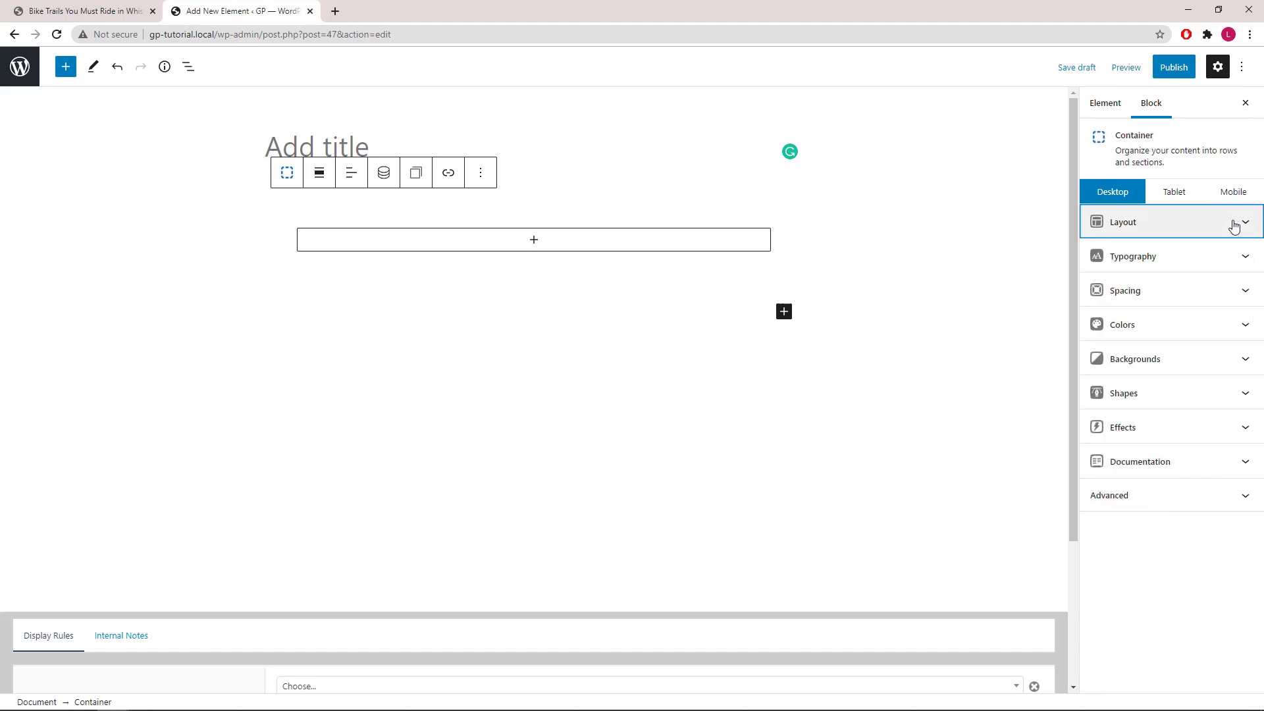
click(1246, 261)
click(1101, 337)
click(1113, 523)
text(14)
Give the Container linked padding, a top margin of 20 and a 3 px border on all sides.
click(1236, 258)
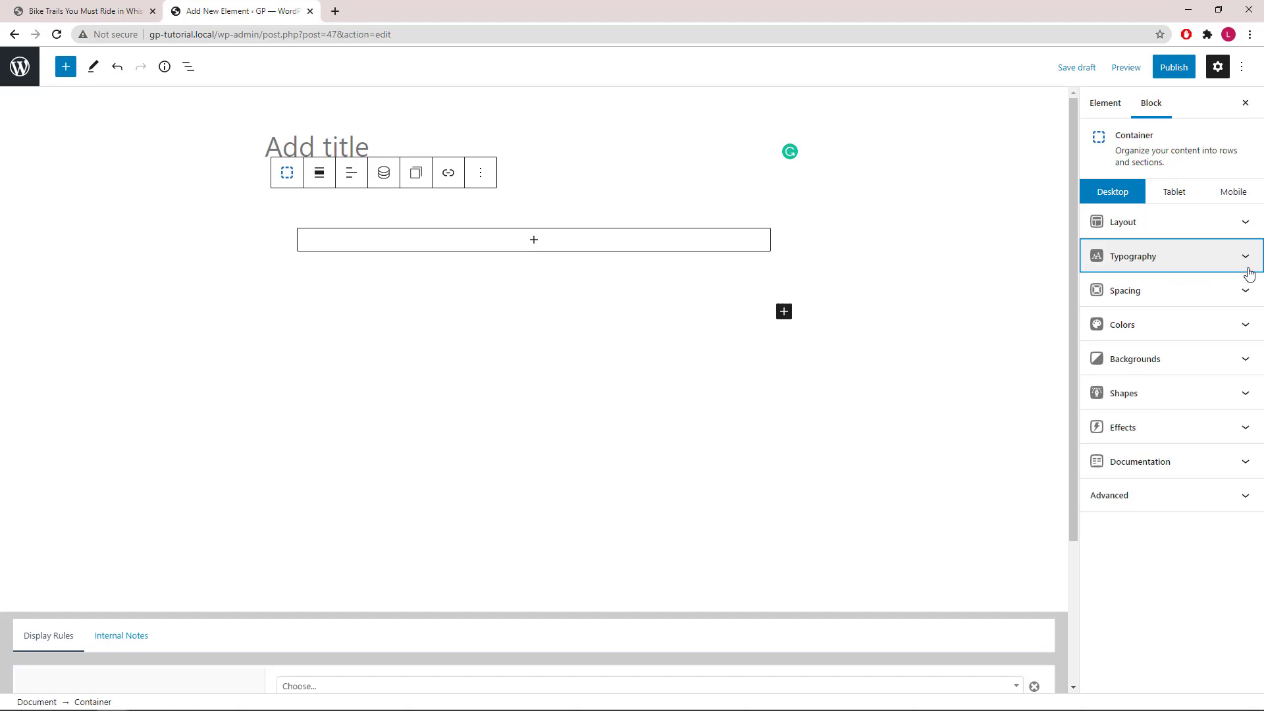
click(1247, 293)
click(1232, 358)
click(1195, 359)
click(1112, 421)
text(20)
click(1233, 485)
click(1201, 486)
text(3)
click(1237, 259)
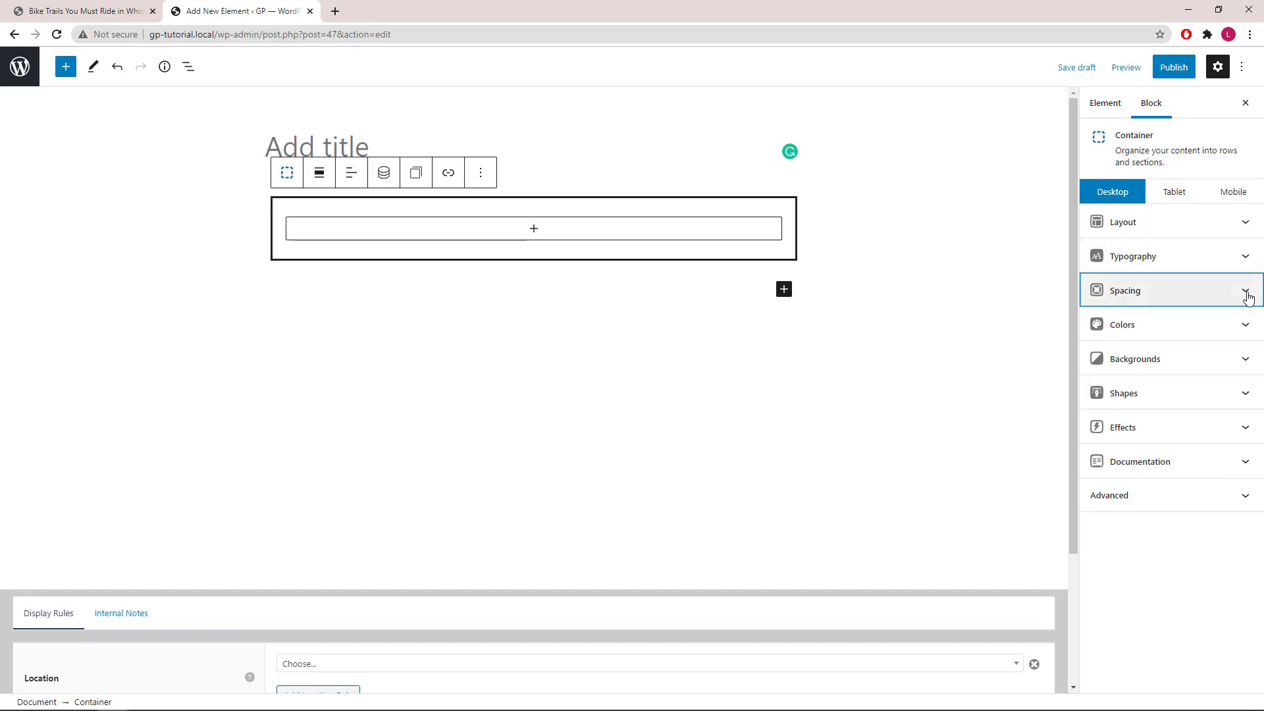
Set the Container's colours, picking black and a border colour.
click(1247, 329)
click(1232, 384)
click(1077, 346)
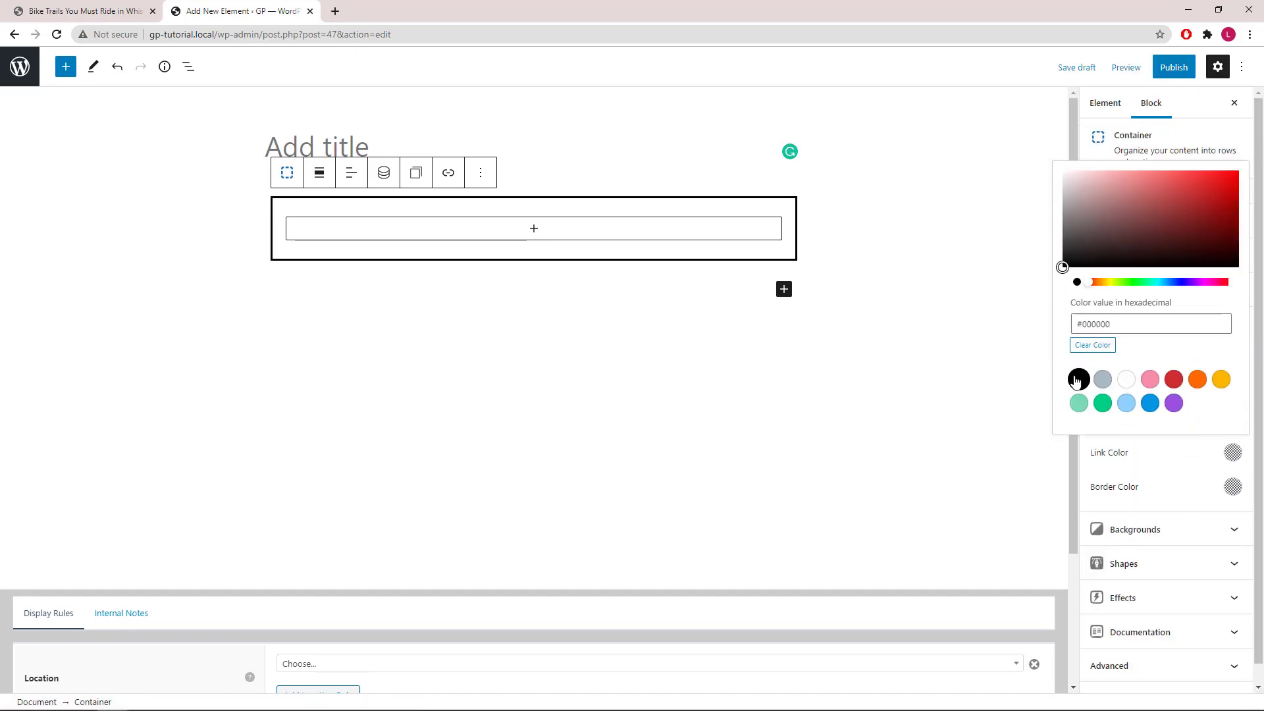
click(1232, 487)
click(1126, 324)
key(ctrl+v)
click(1233, 327)
click(1233, 327)
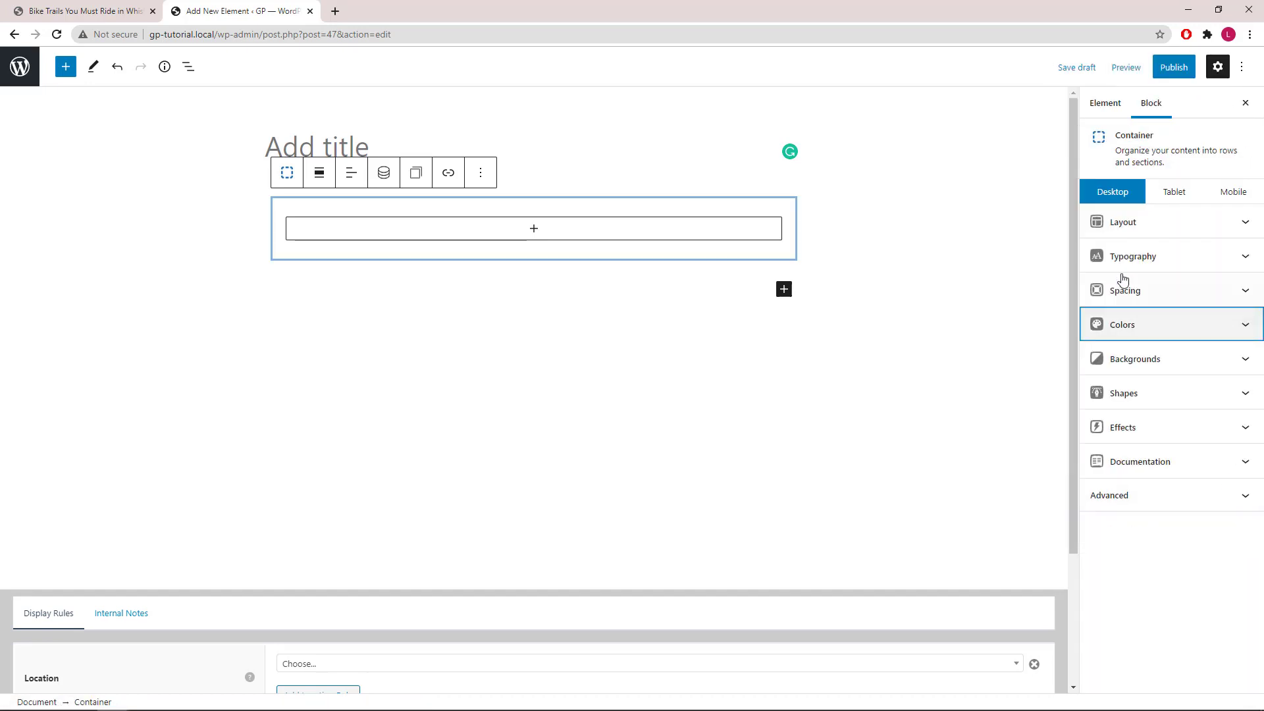
Add a two-column Grid block inside the Container.
click(535, 229)
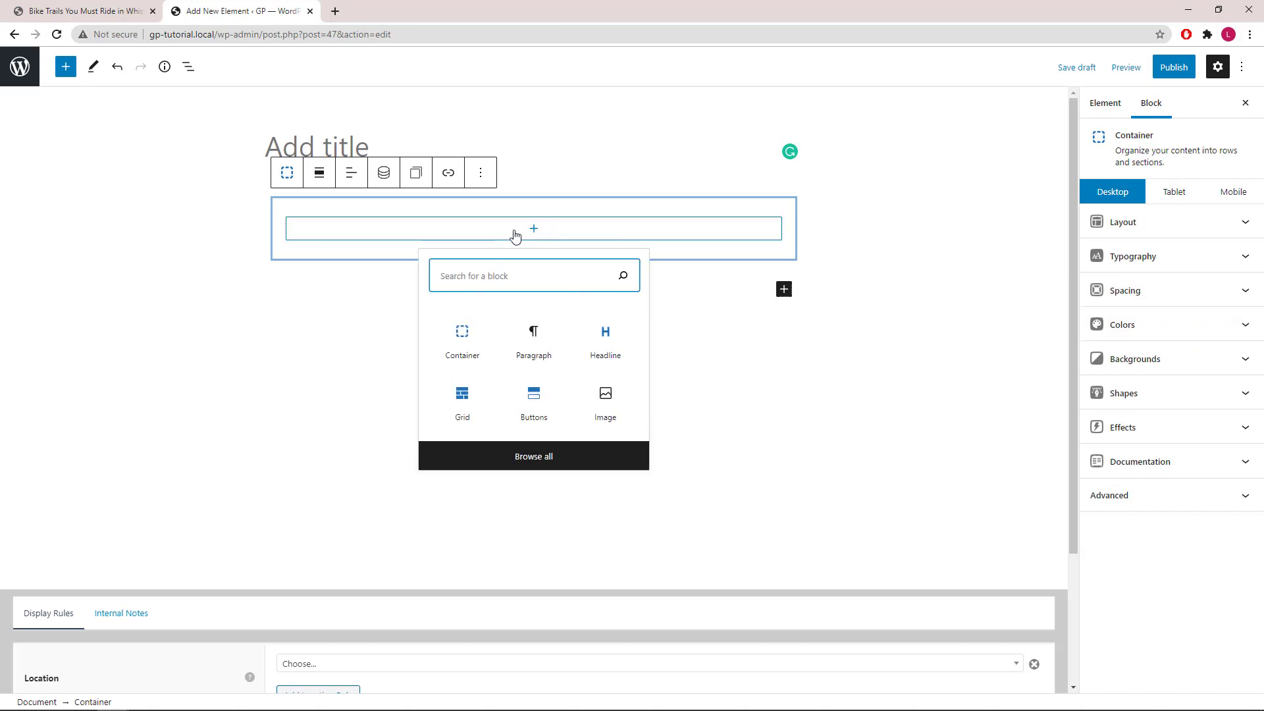
click(464, 403)
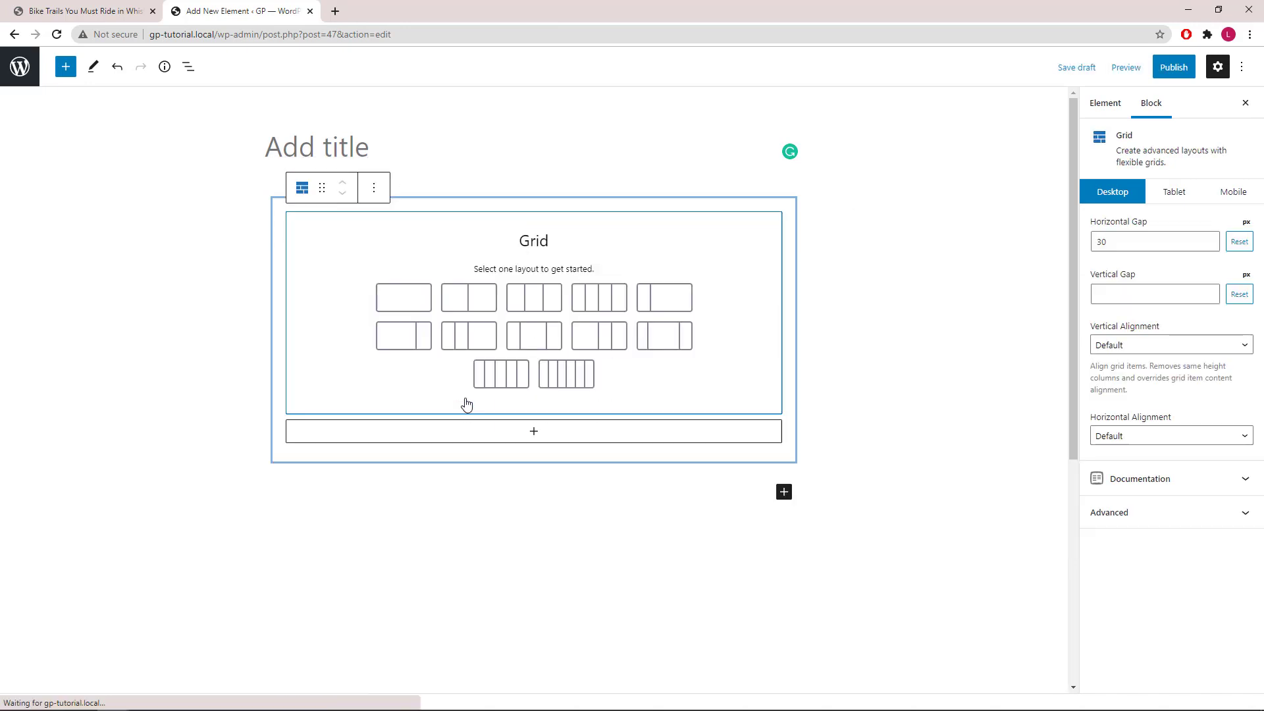
click(464, 308)
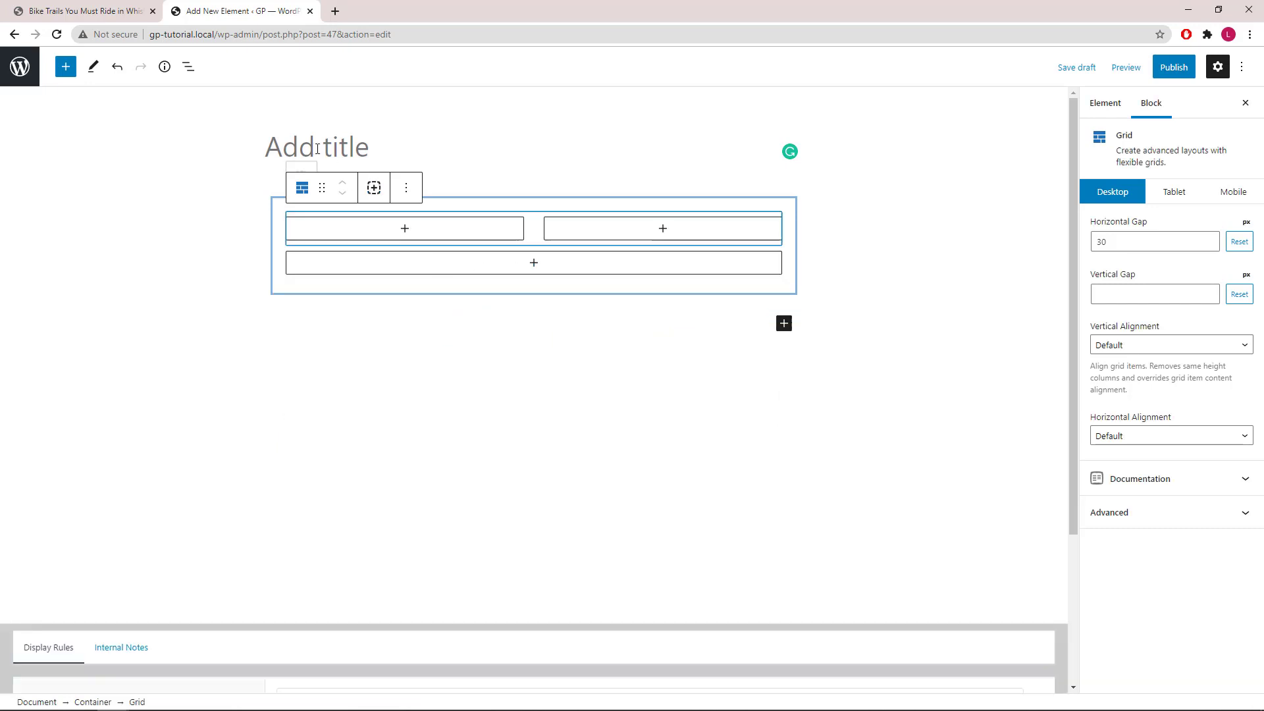
Set the grid's inner container widths to 15 and 85.
click(193, 71)
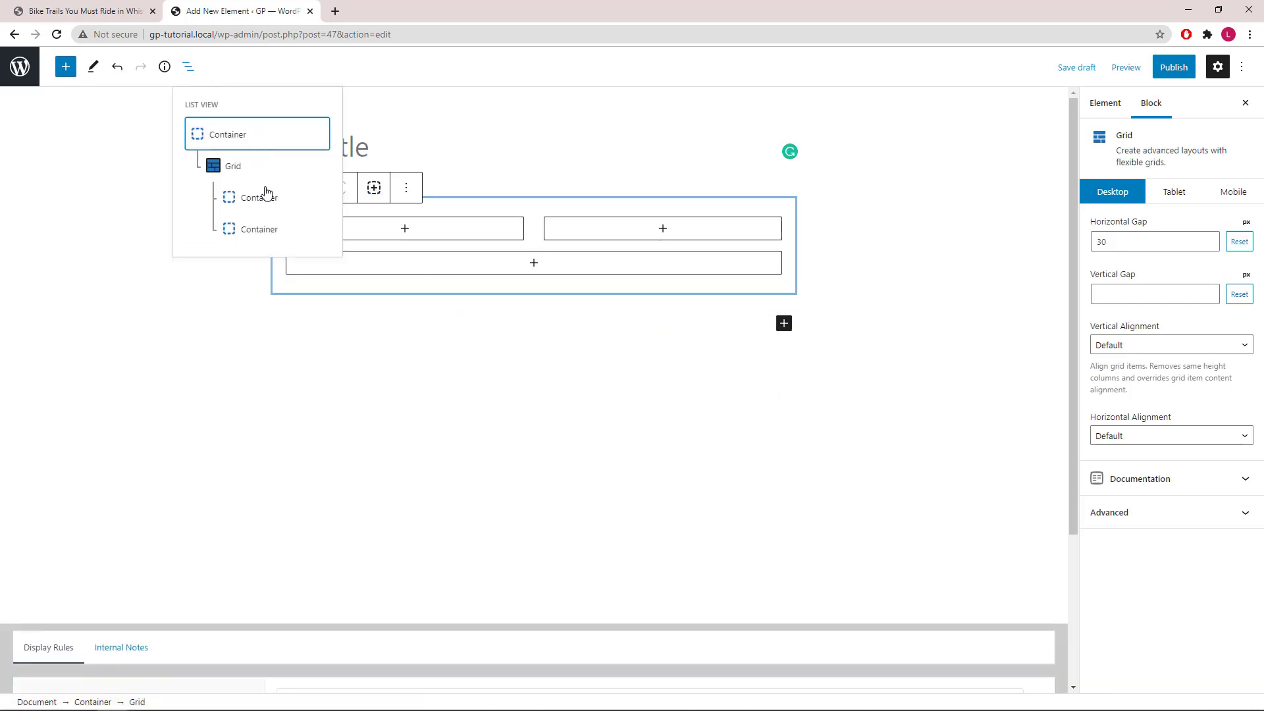
click(266, 202)
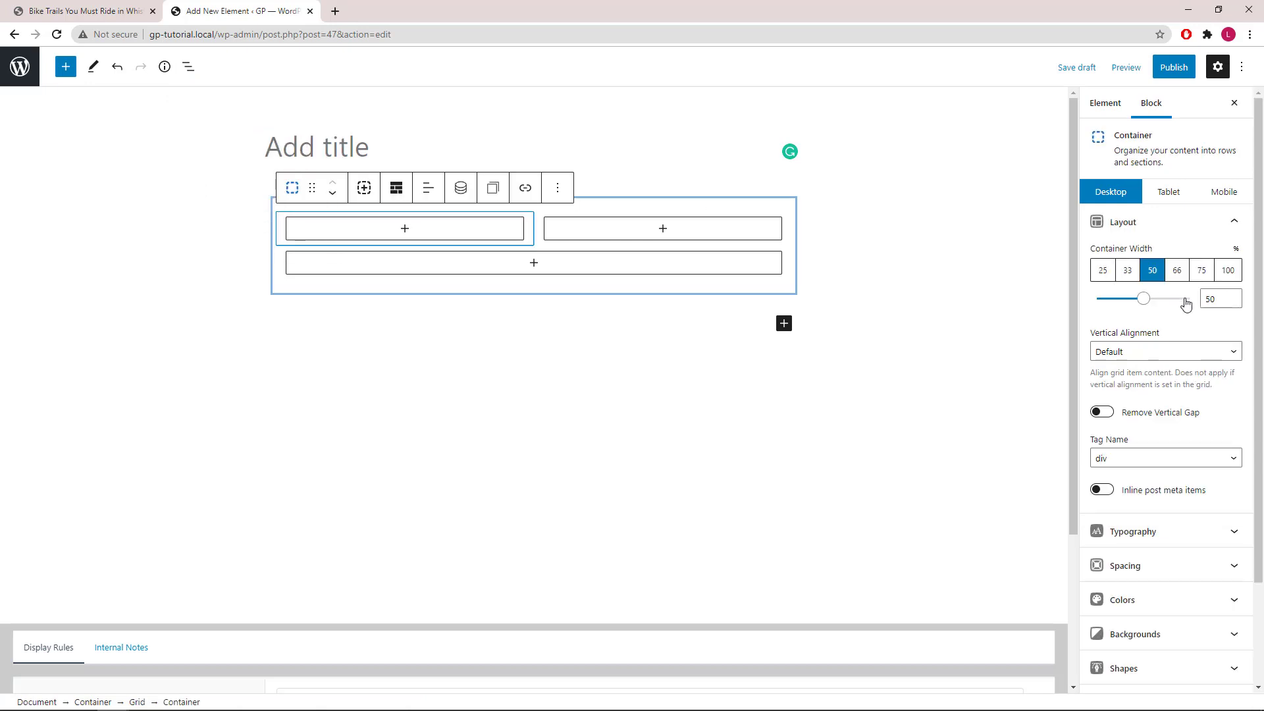
double_click(1212, 298)
text(15)
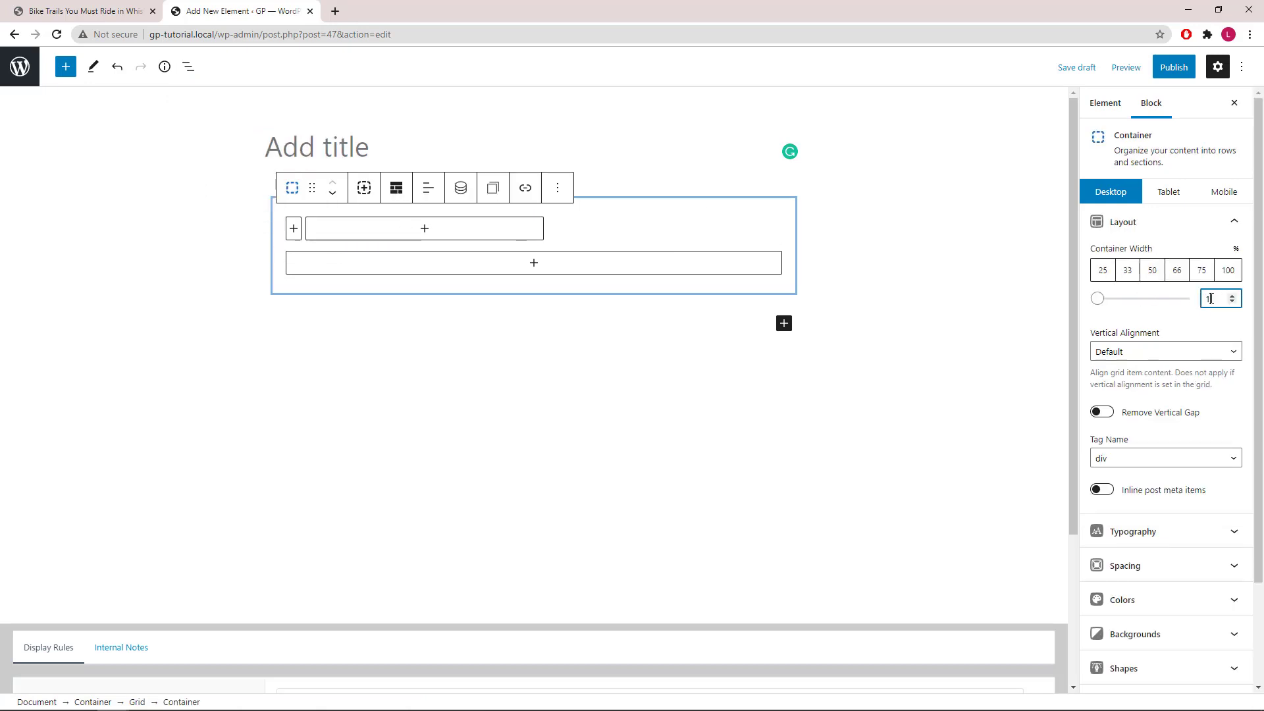
click(188, 66)
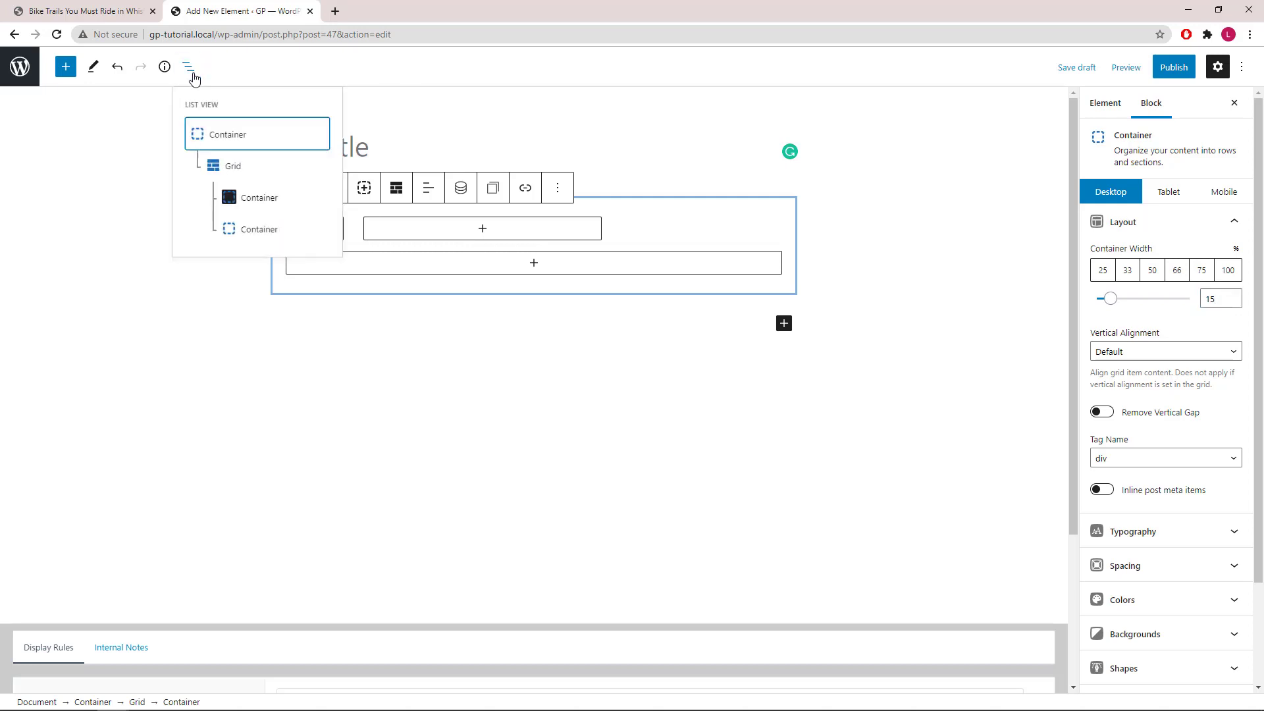
click(256, 229)
double_click(1209, 300)
text(85)
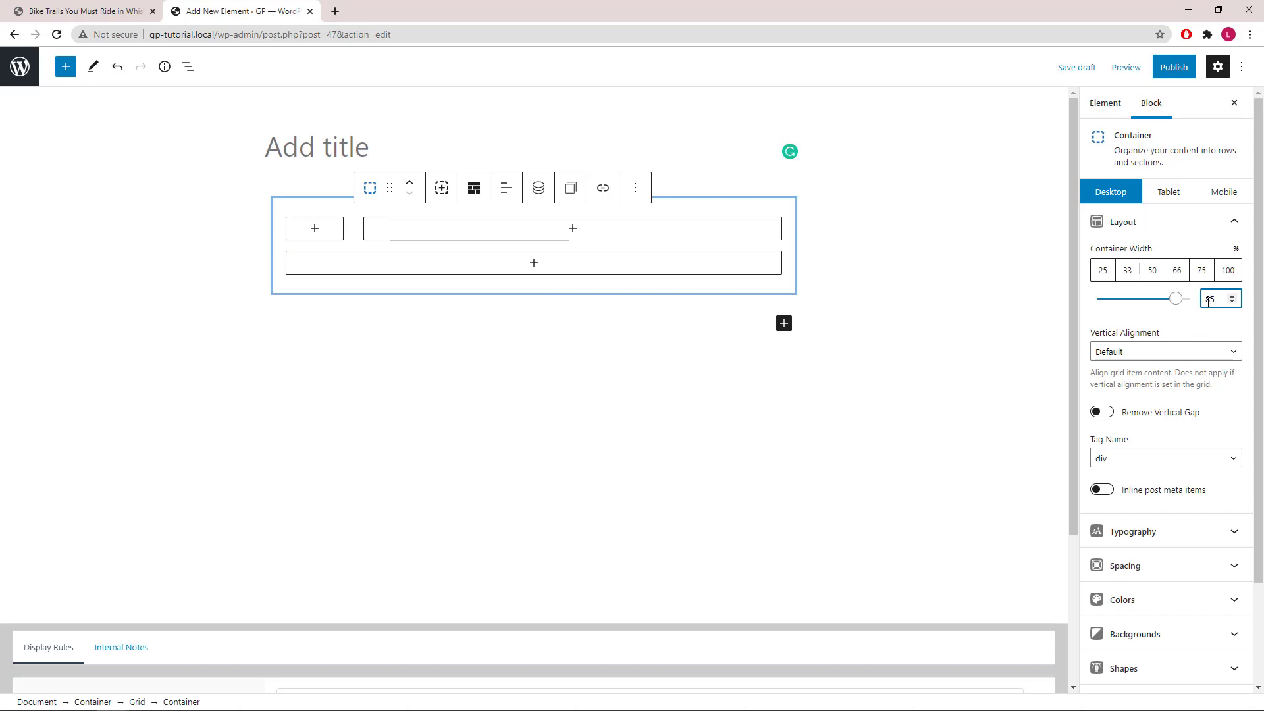
Insert a Dynamic Image in the left column showing the author avatar at size 80, rounded.
click(315, 230)
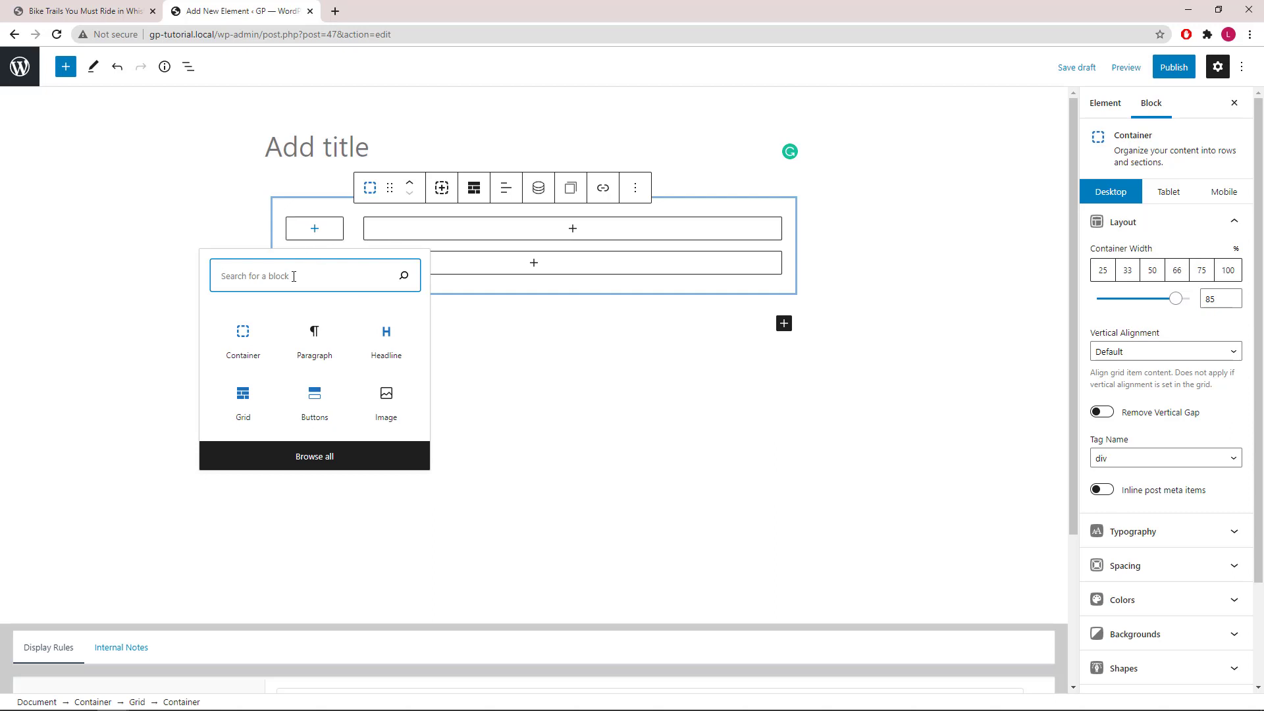
text(gp)
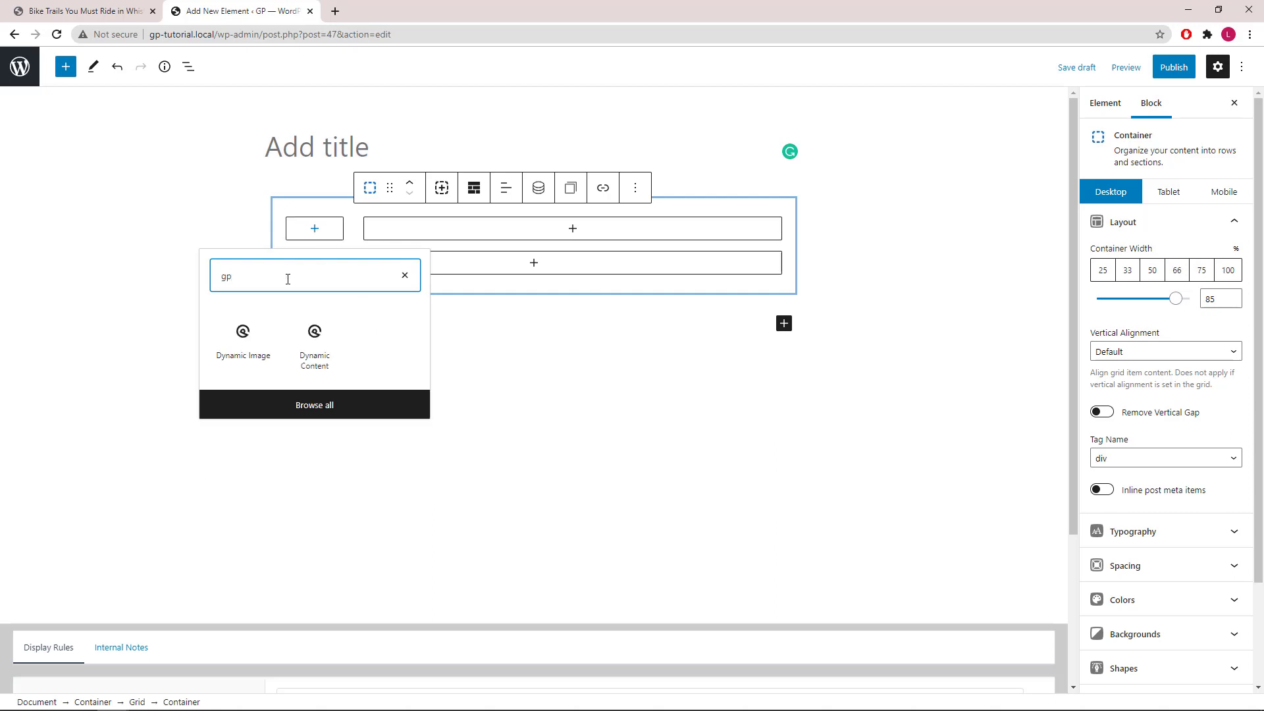
click(243, 337)
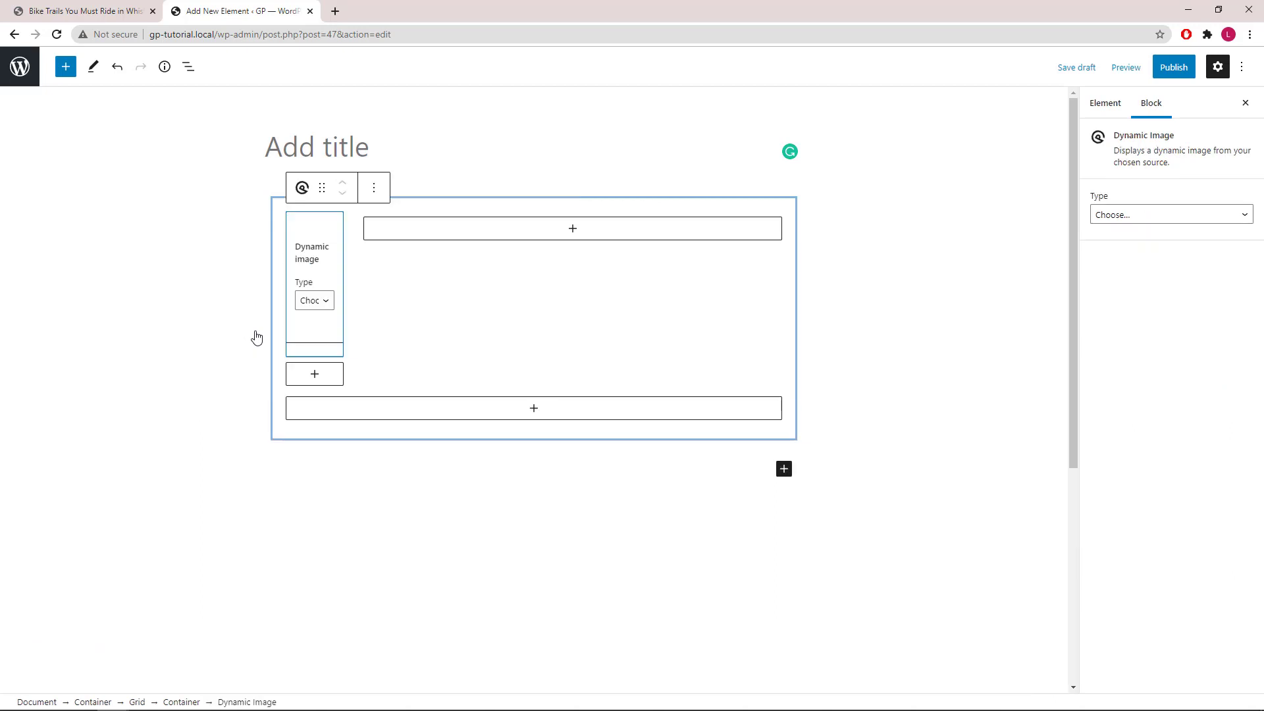
click(320, 307)
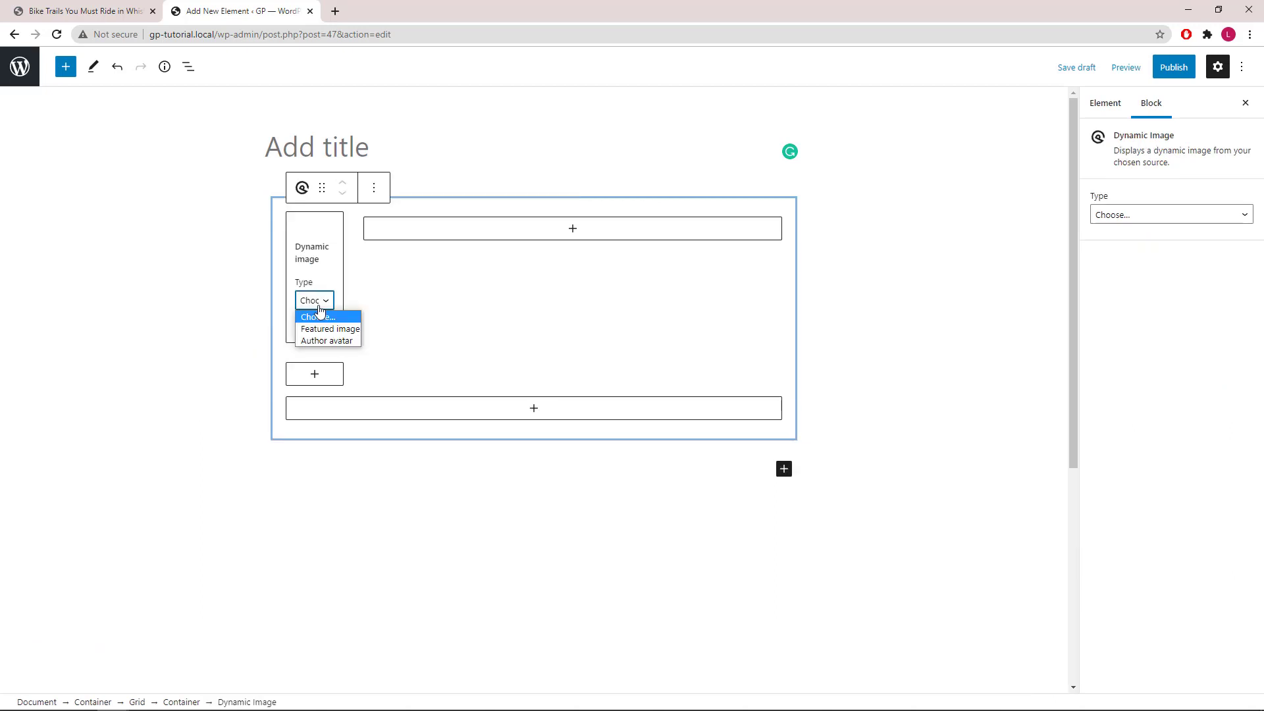
click(324, 341)
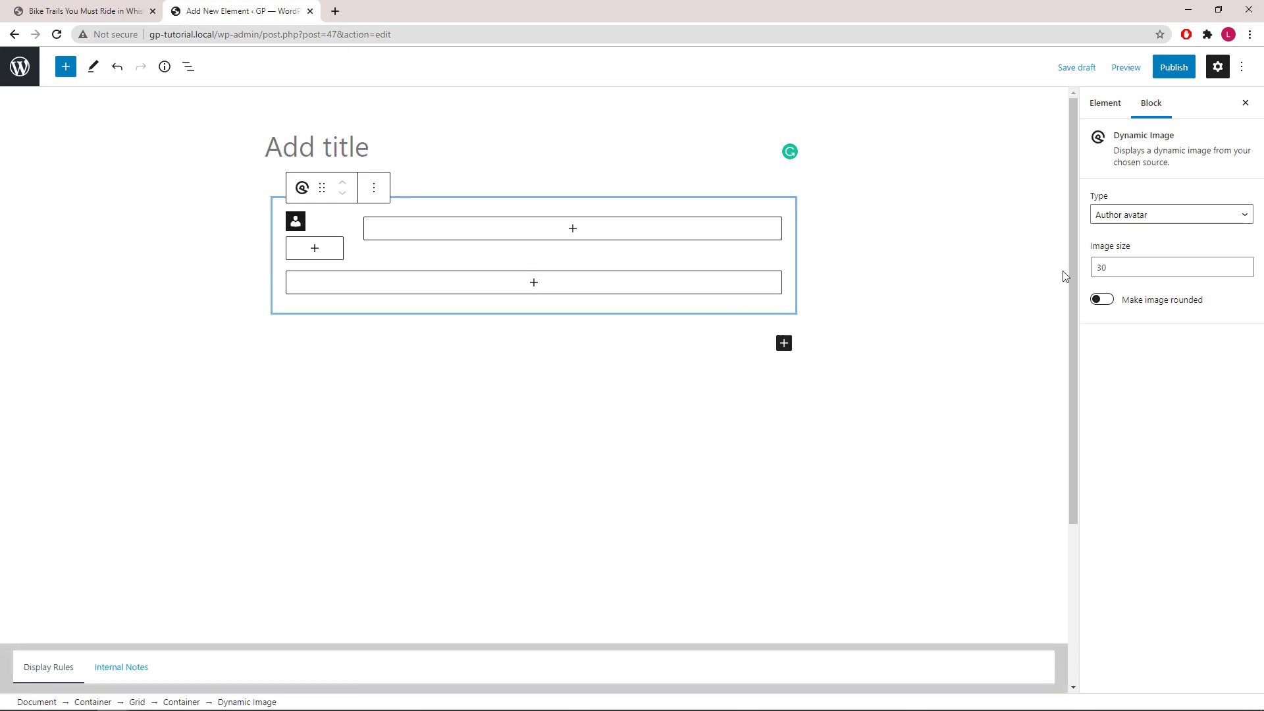
click(1097, 268)
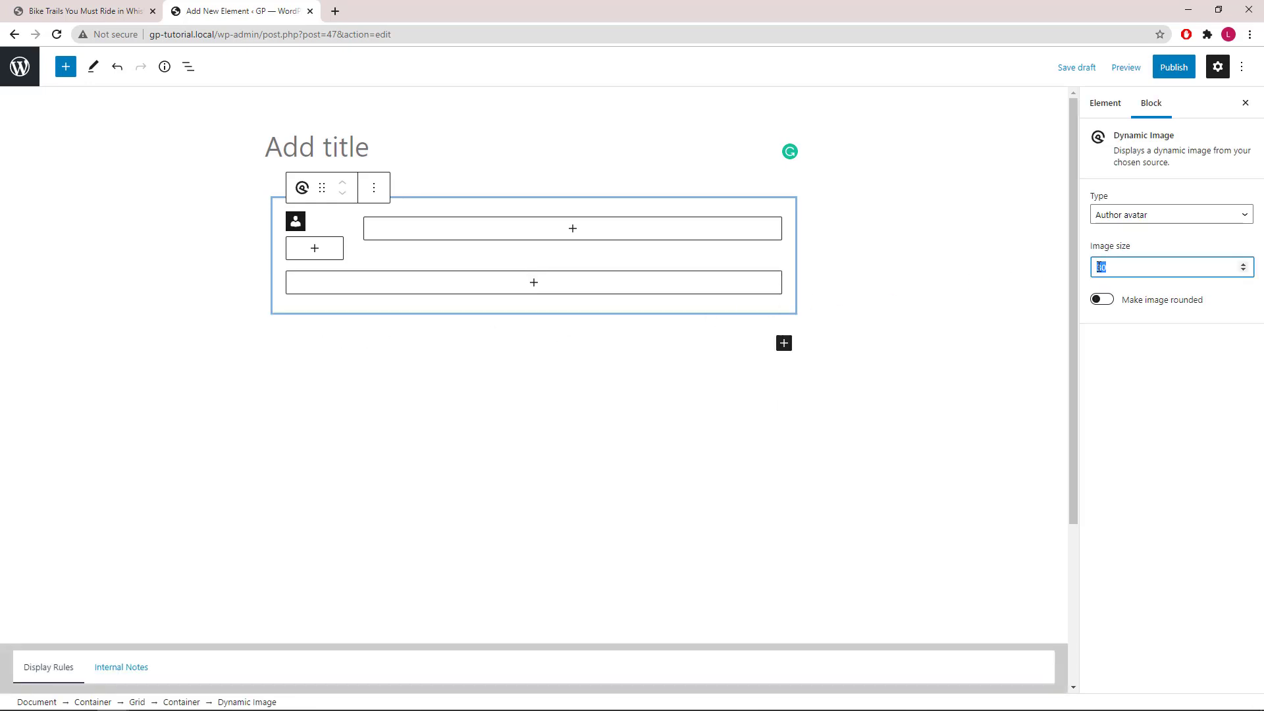
text(80)
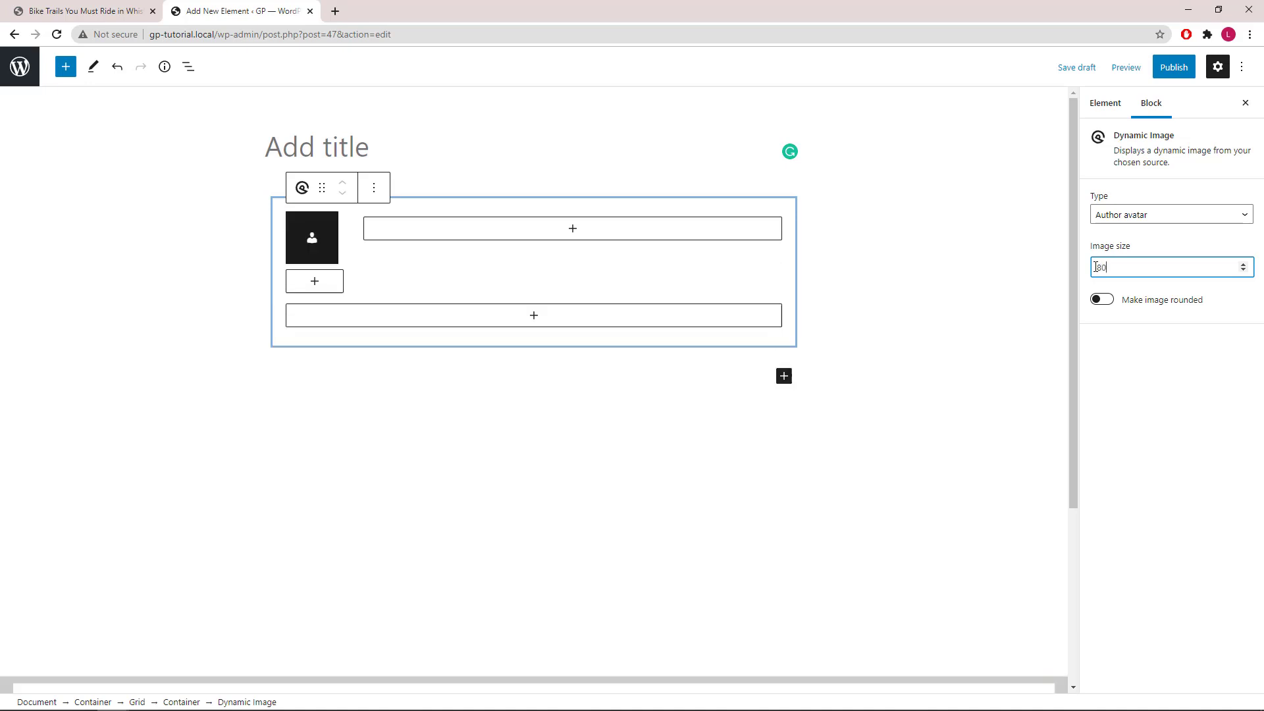
click(1102, 300)
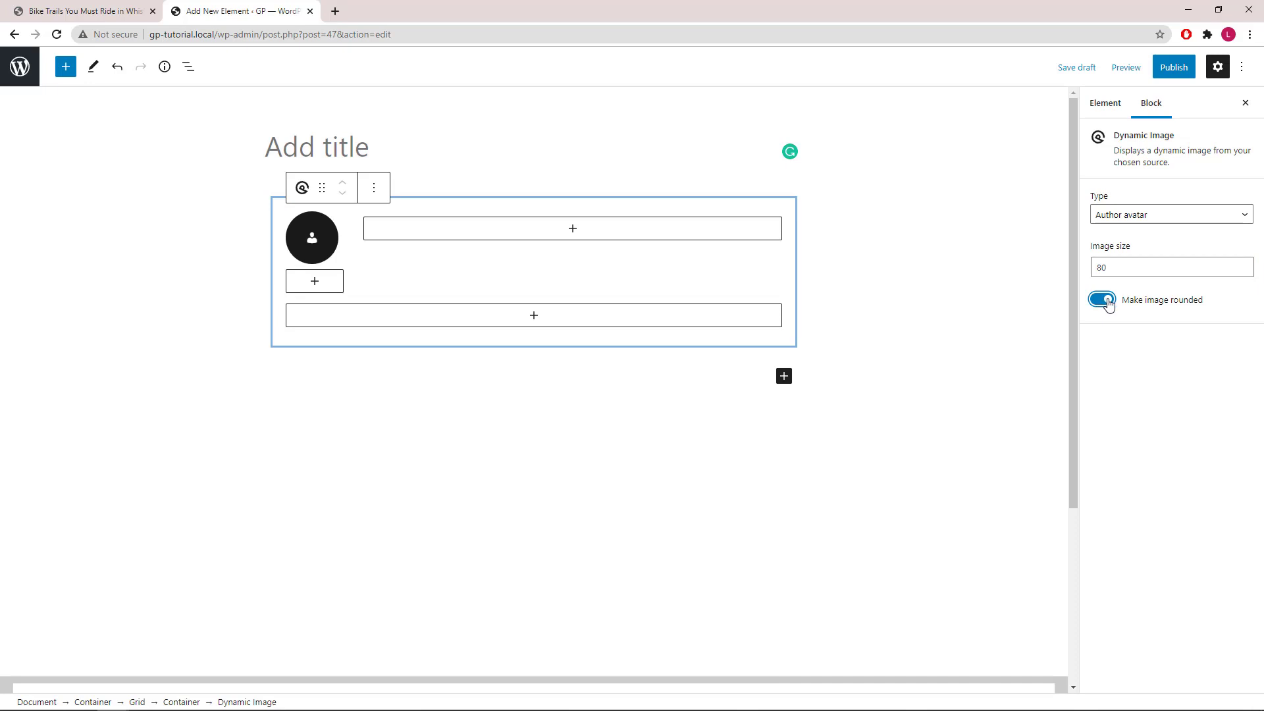
Insert a paragraph Headline showing the post author name, linked to the author archives.
click(574, 233)
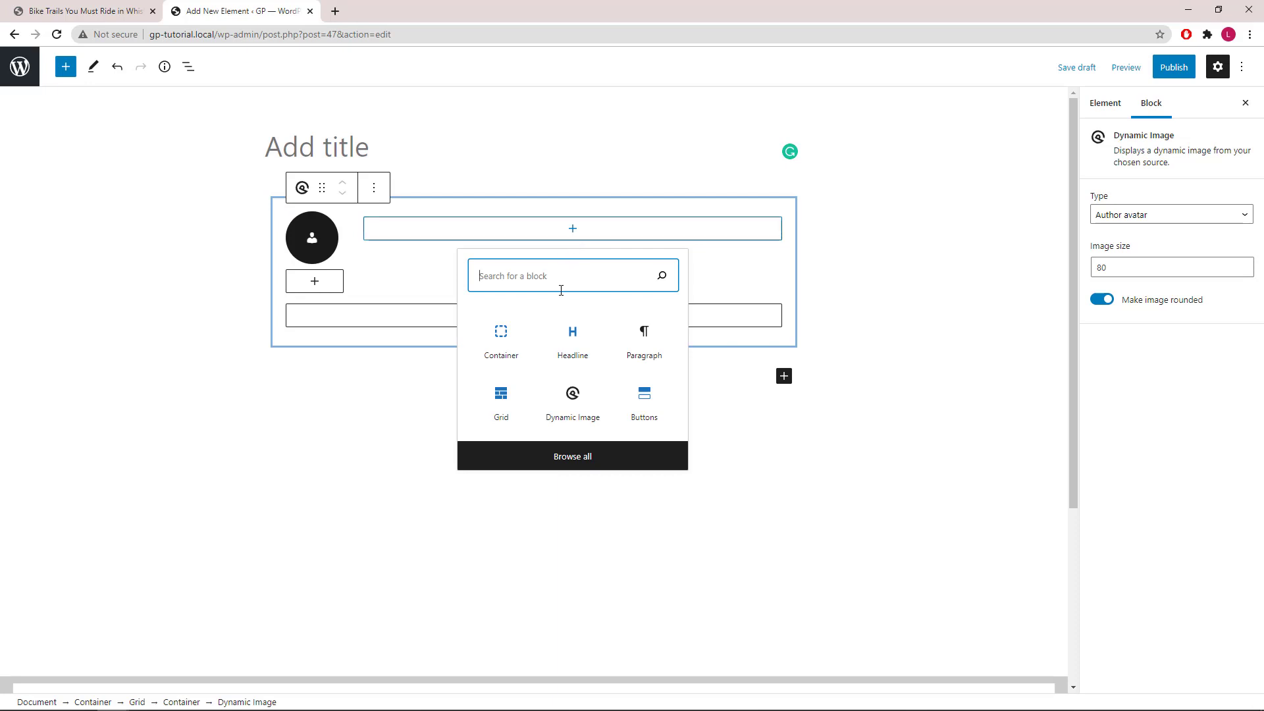
click(573, 339)
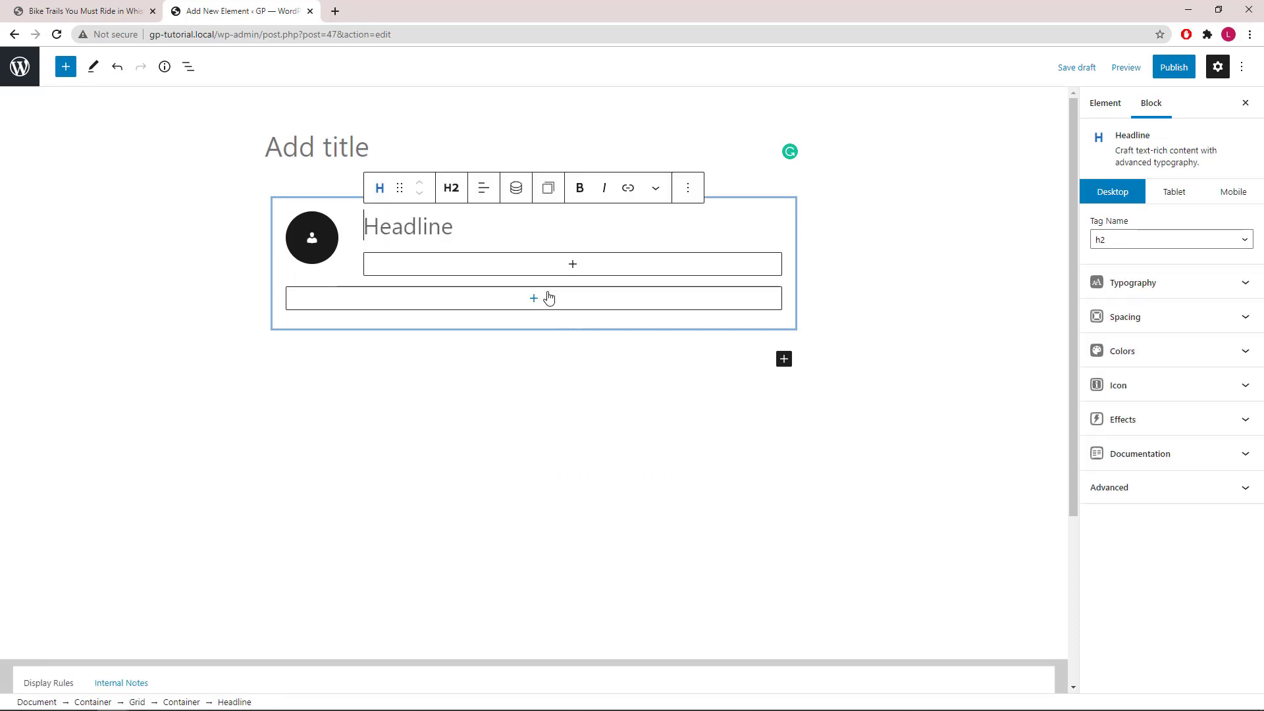
click(452, 188)
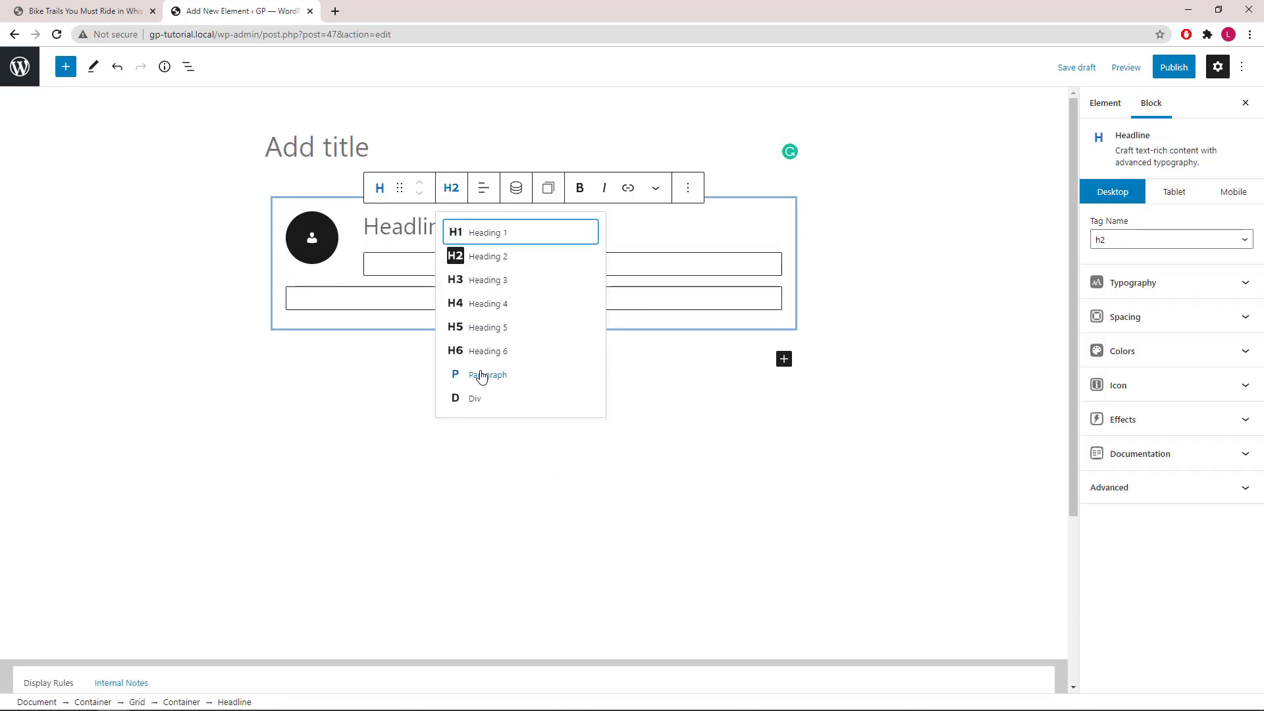
click(481, 376)
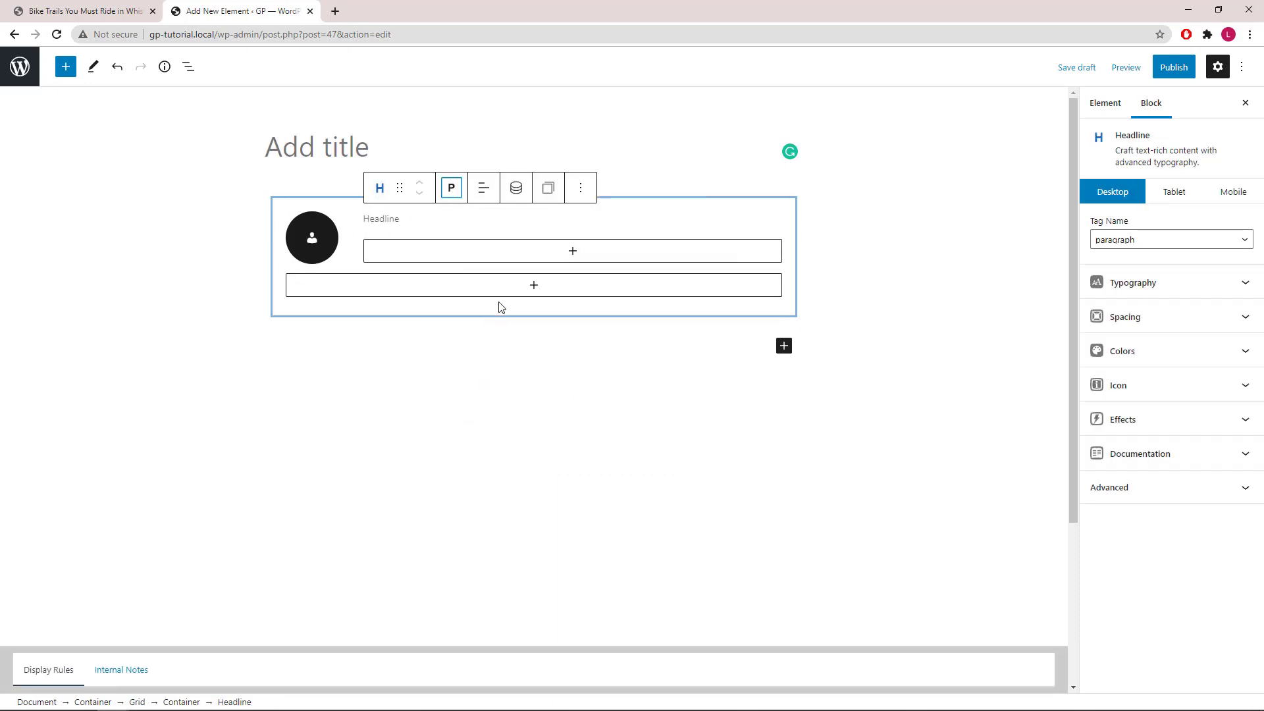
click(517, 191)
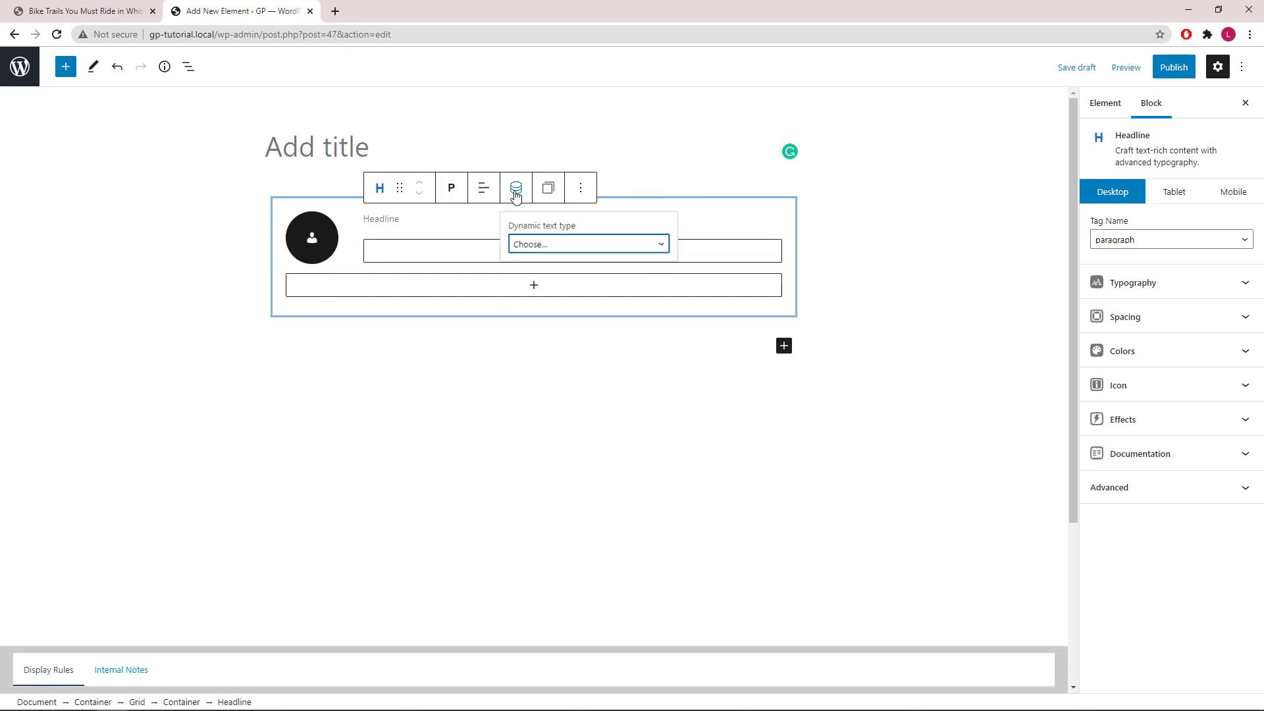
click(602, 247)
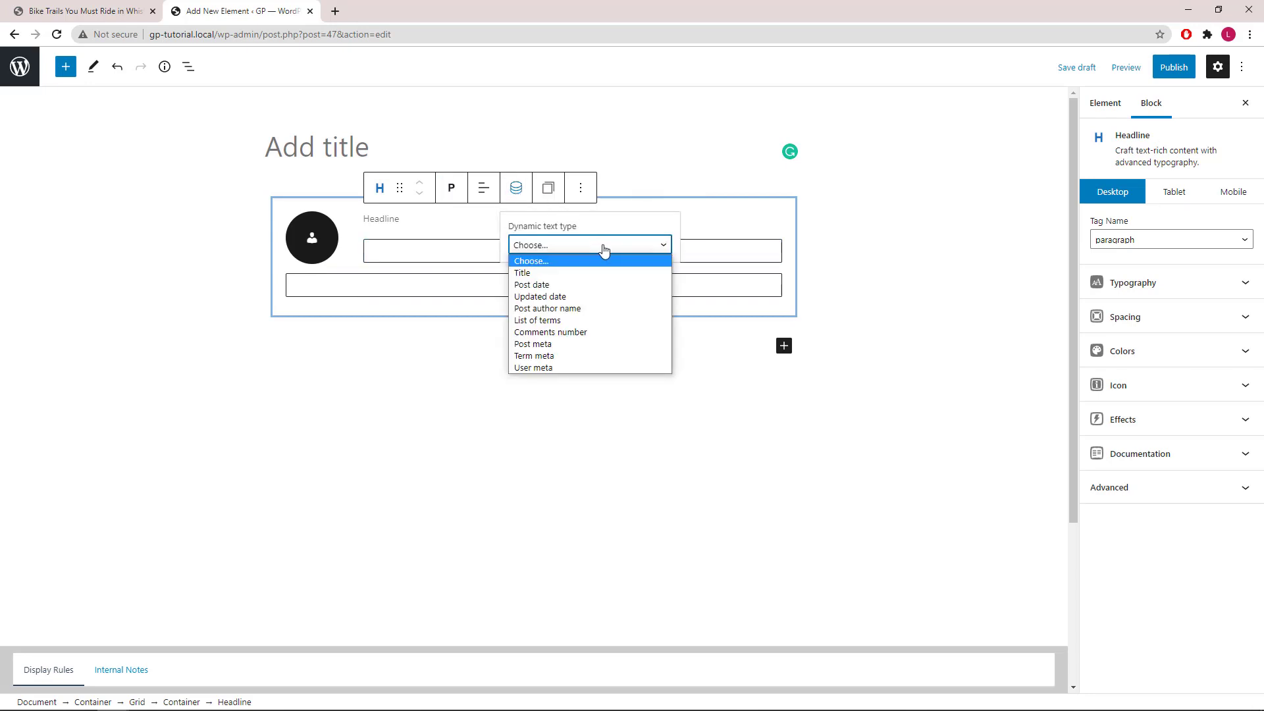
click(603, 309)
click(588, 344)
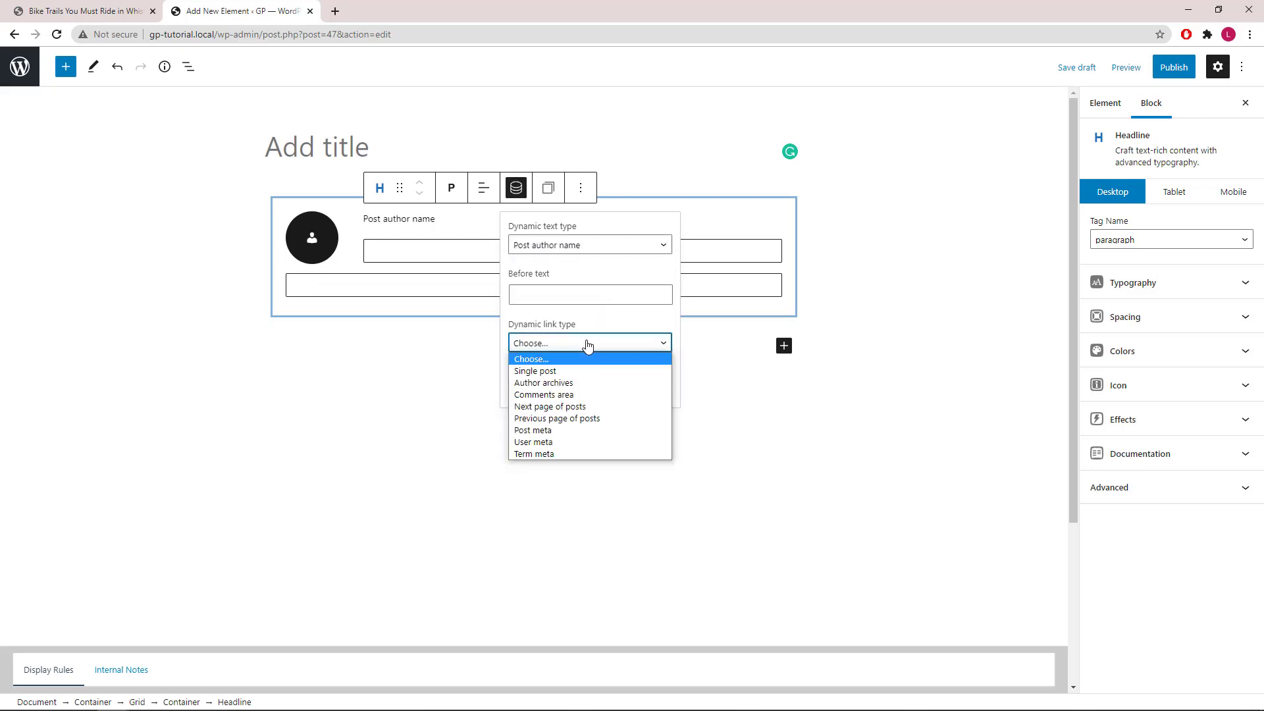
click(580, 383)
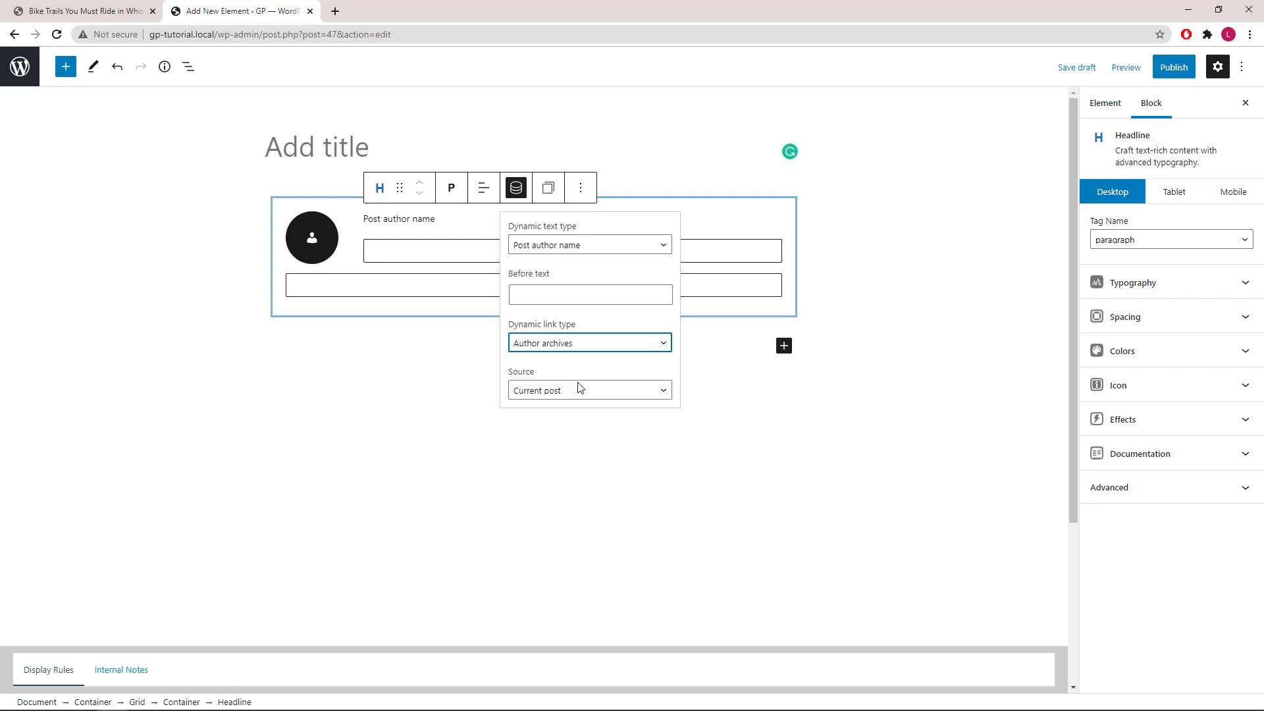
click(516, 189)
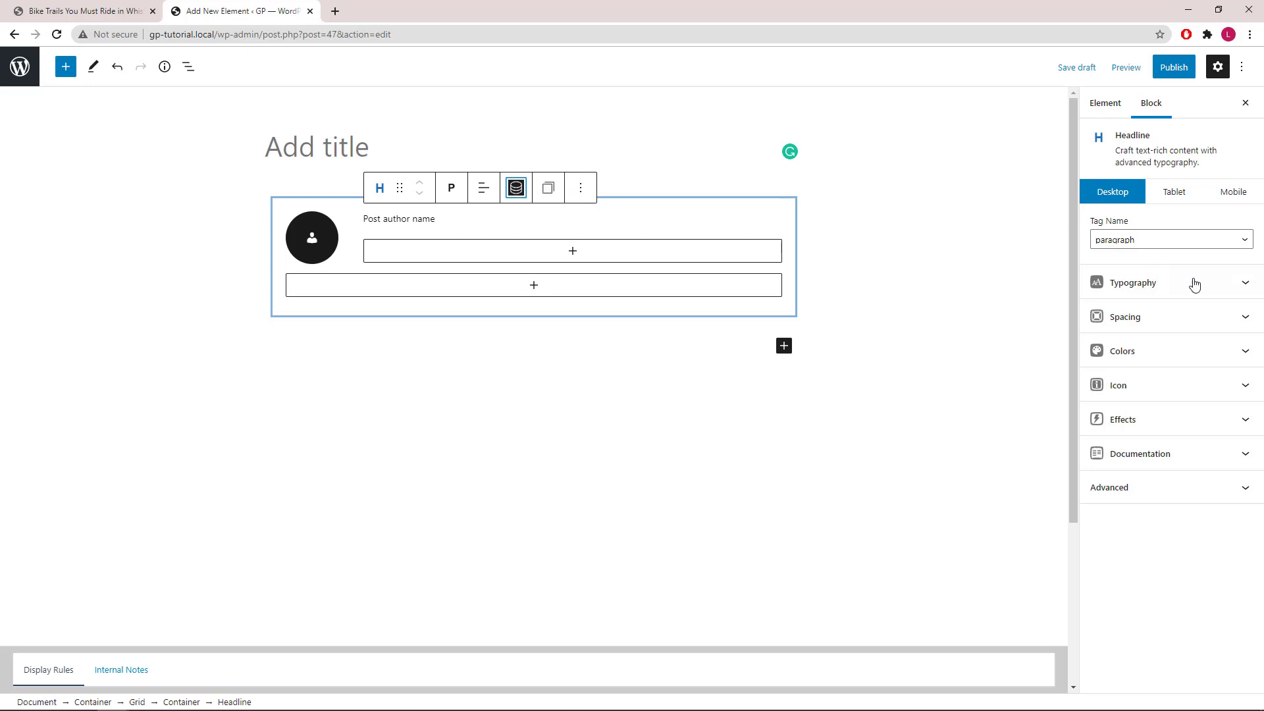
Style the author name with font weight 700, size 20 and a bottom margin of 5.
click(1245, 285)
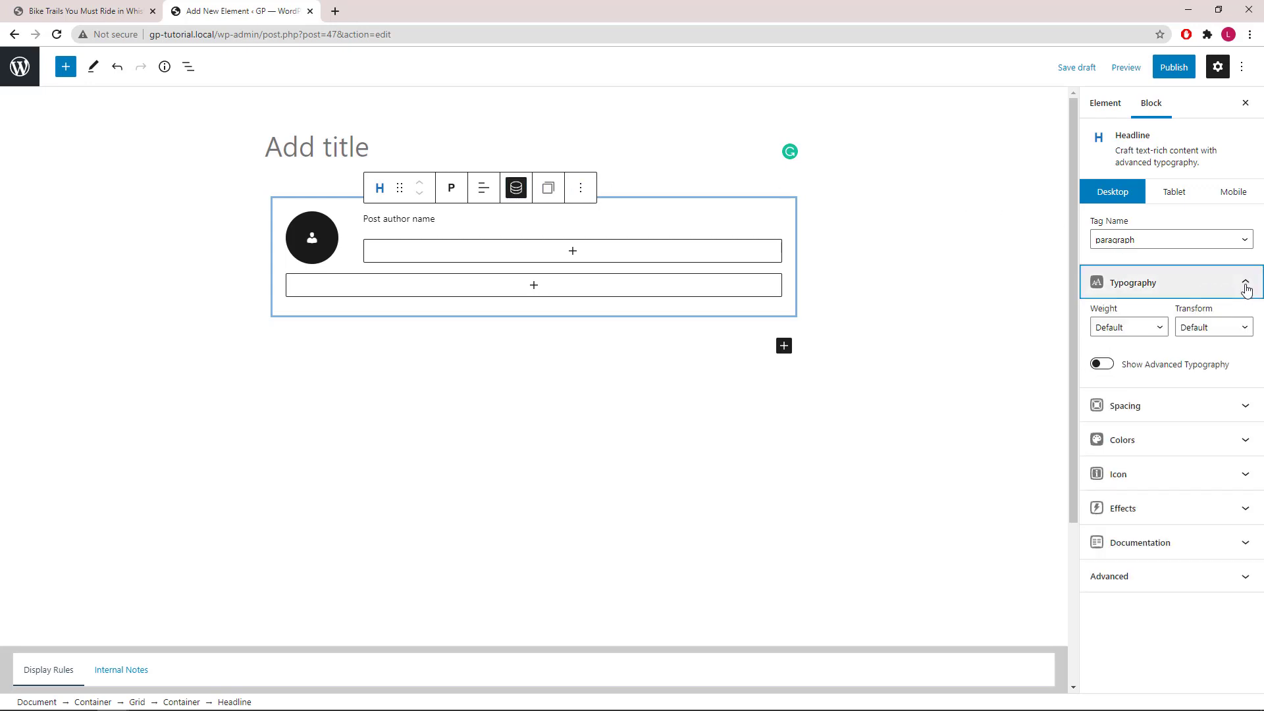
click(1117, 335)
click(1119, 395)
click(1102, 365)
click(1112, 547)
text(20)
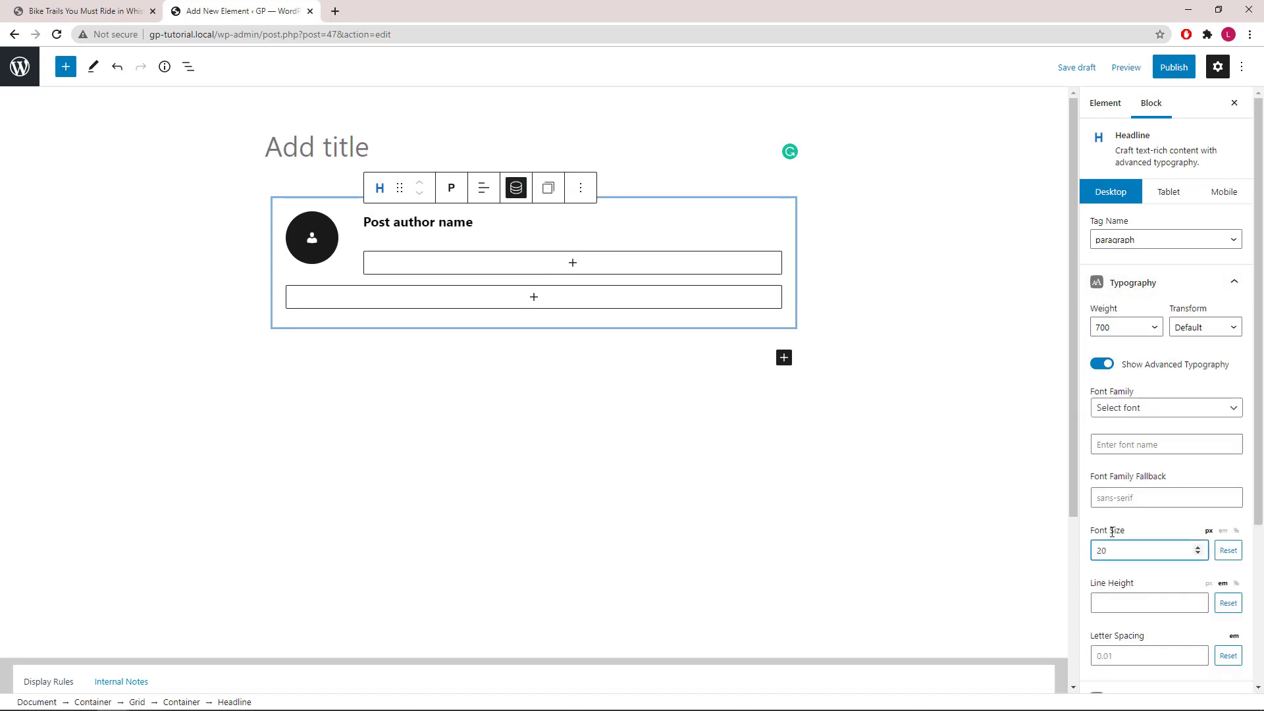
click(1245, 283)
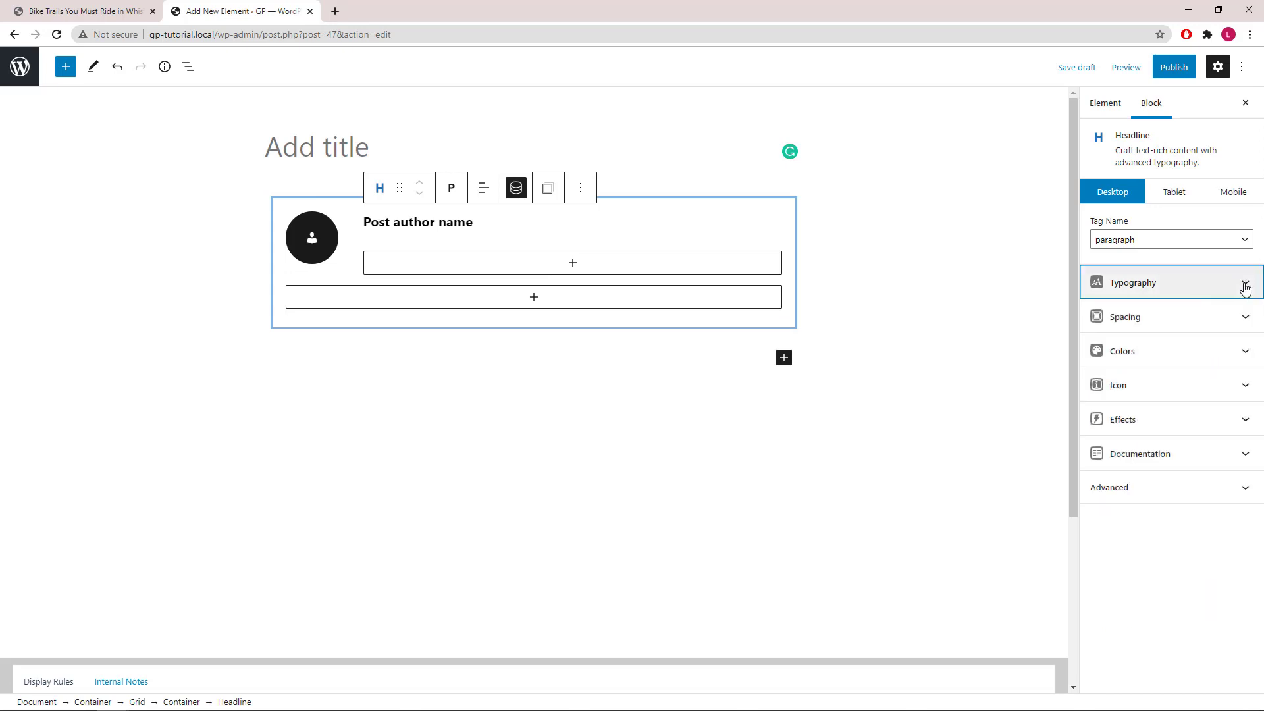
click(1245, 317)
click(1172, 454)
text(5)
click(1232, 320)
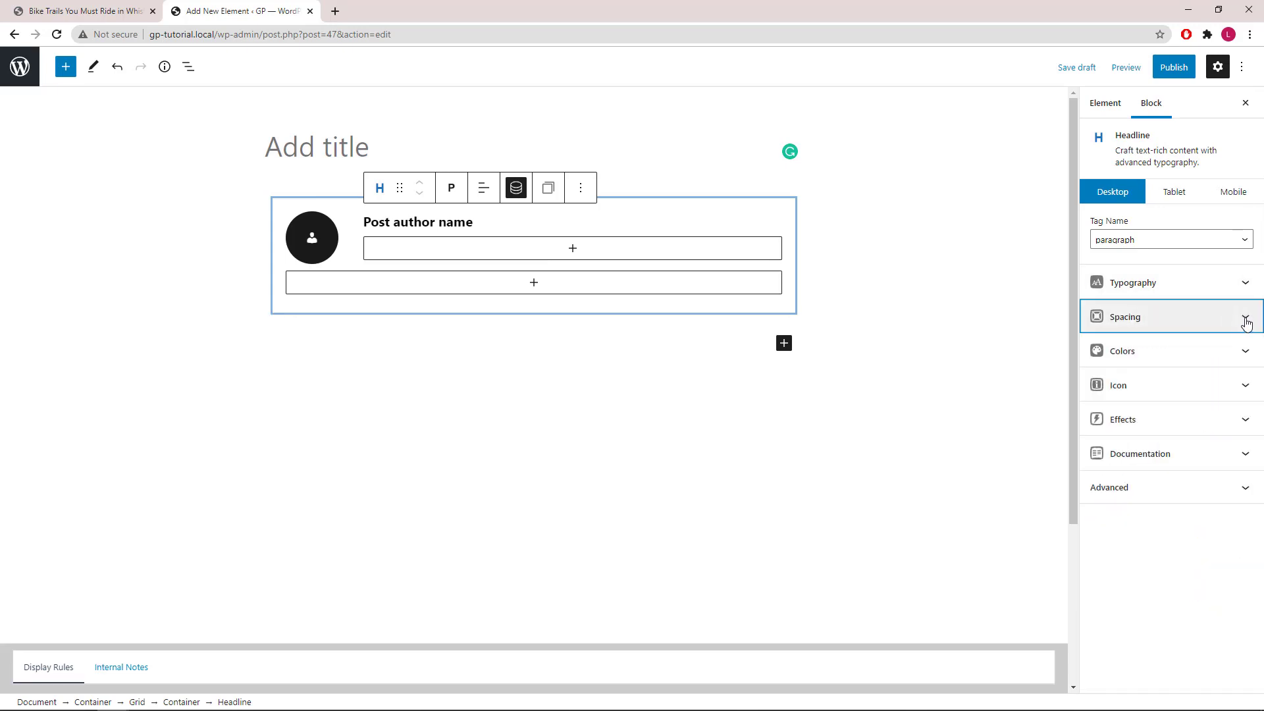
Open the Headline's link colour picker in its colour settings.
click(1245, 359)
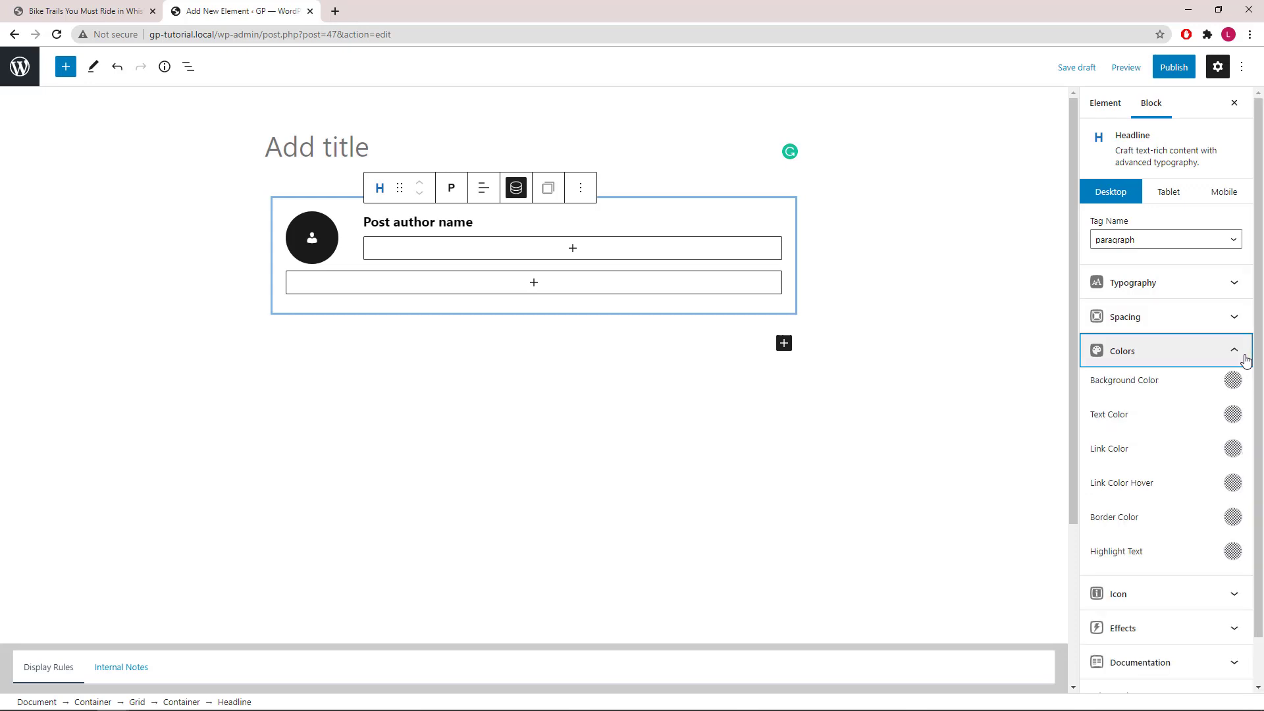
click(1230, 445)
right_click(1108, 353)
key(Escape)
Add a Dynamic Content block under the author name, set to Author description.
click(1233, 352)
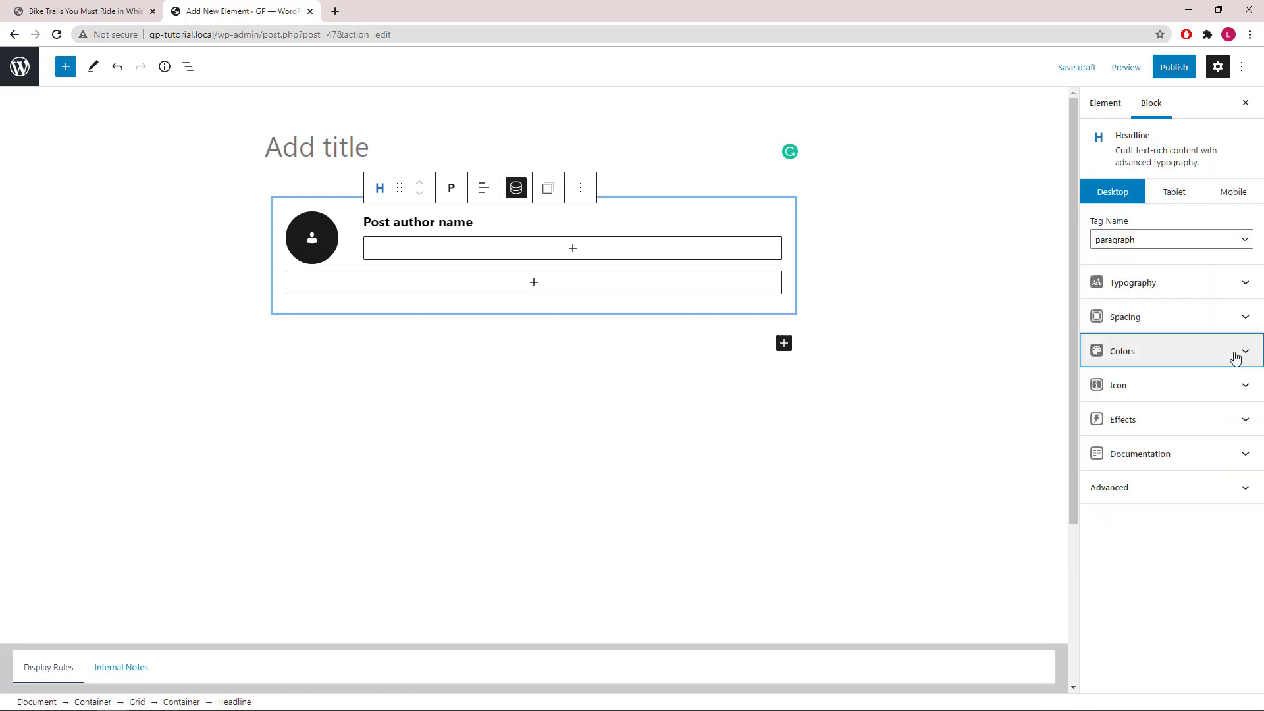
click(575, 251)
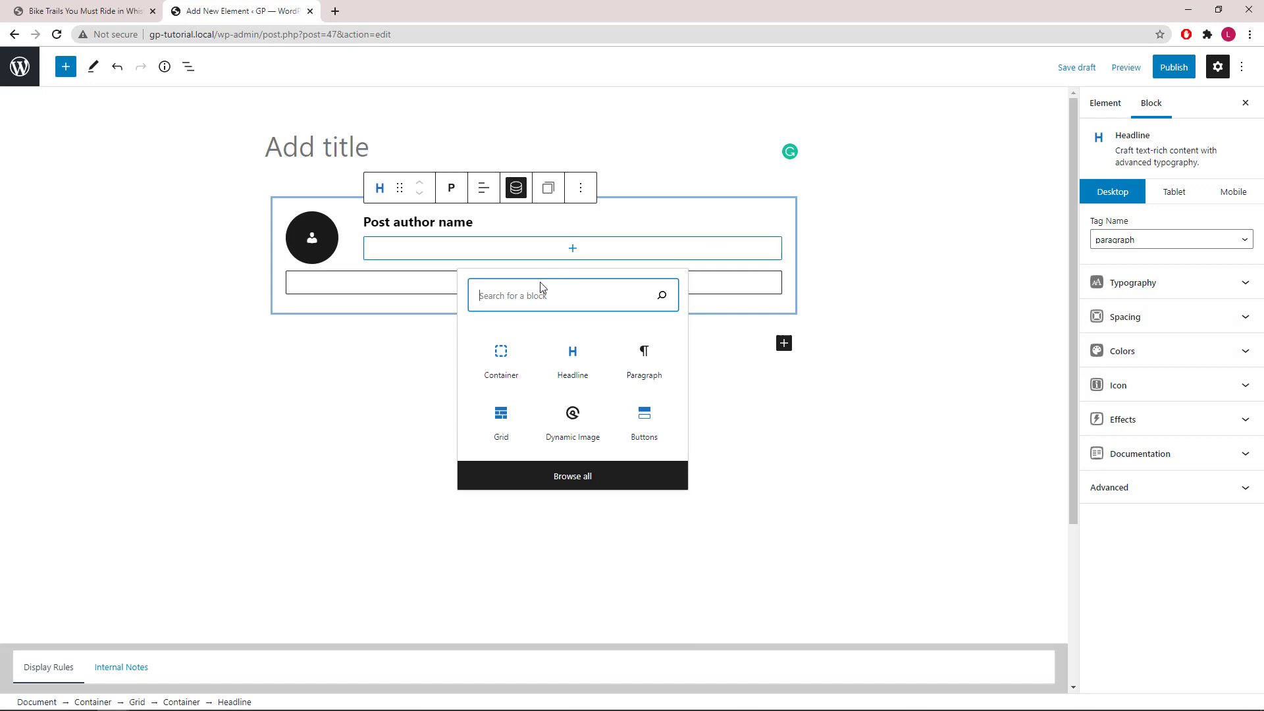
text(gp)
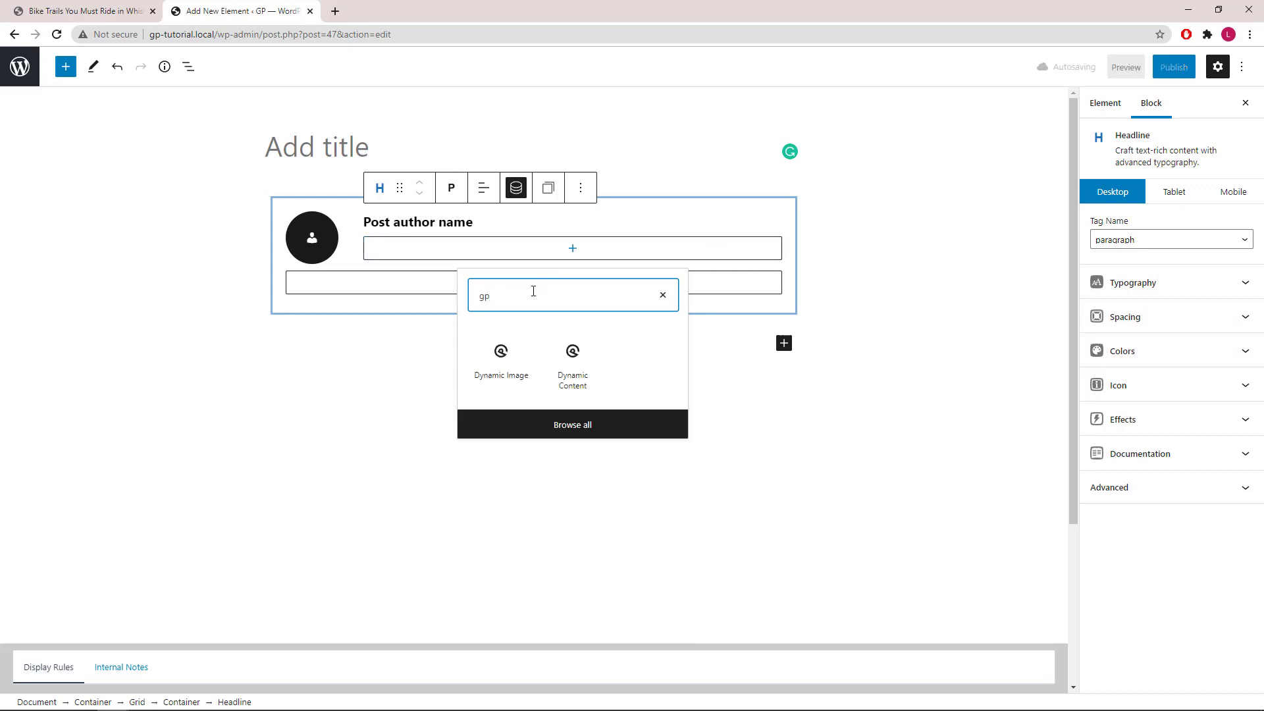
click(572, 356)
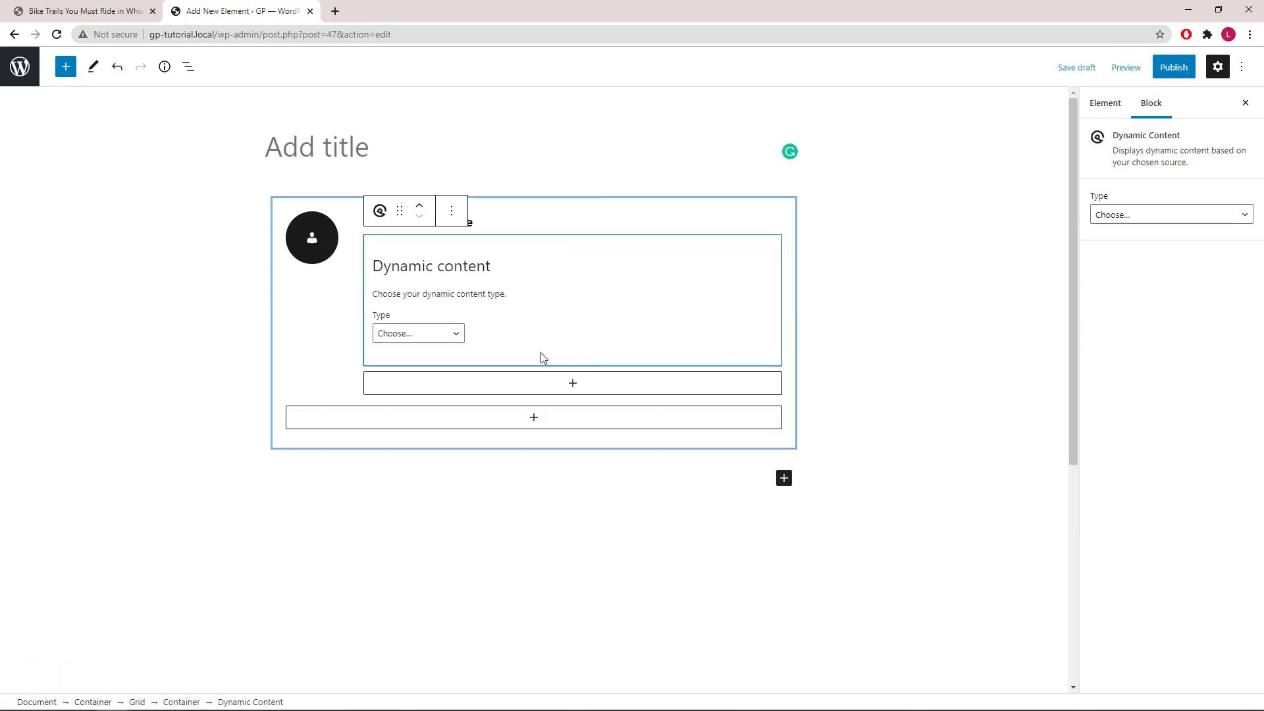
click(448, 340)
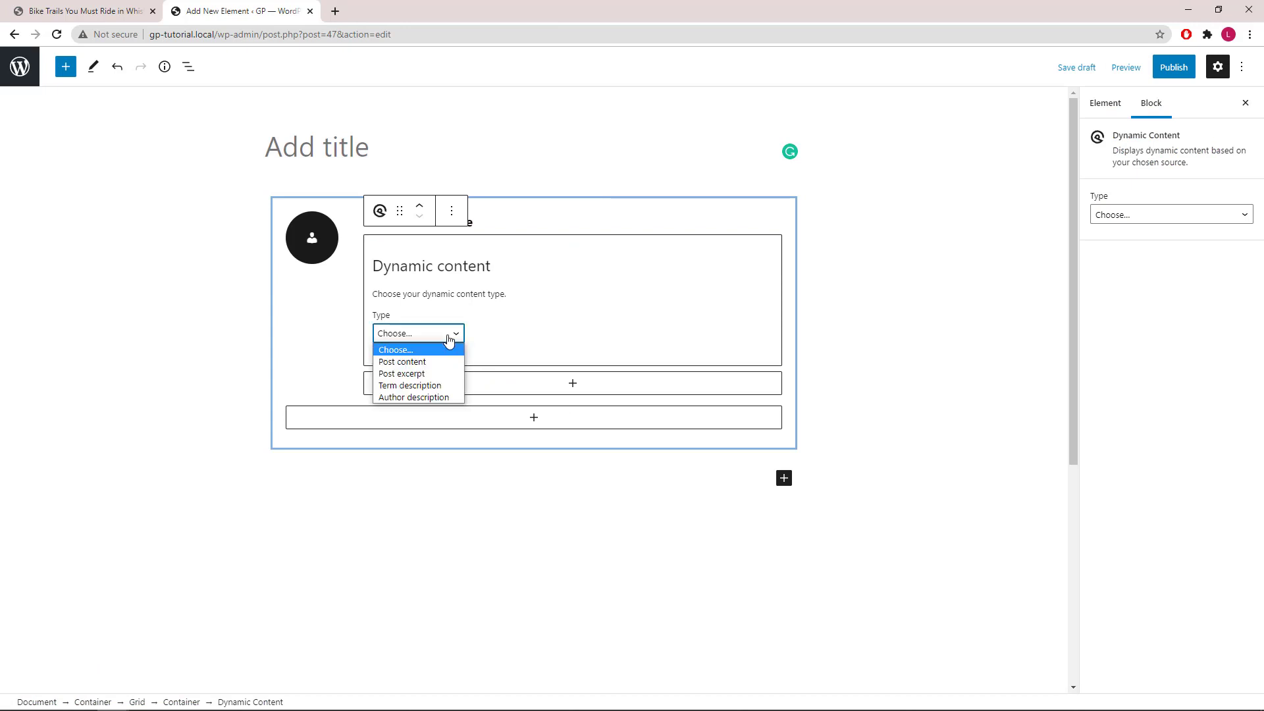
click(440, 397)
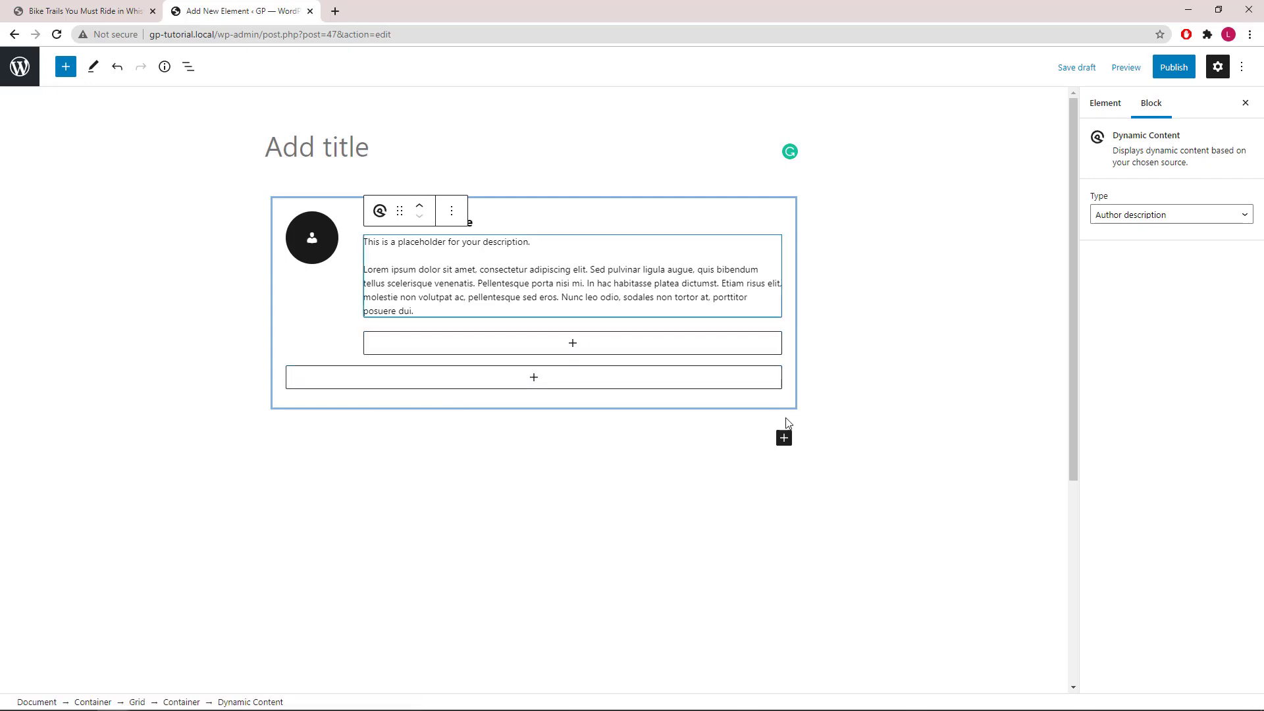
Insert a Container below the author box with 10 px padding and a 3 px border.
click(784, 437)
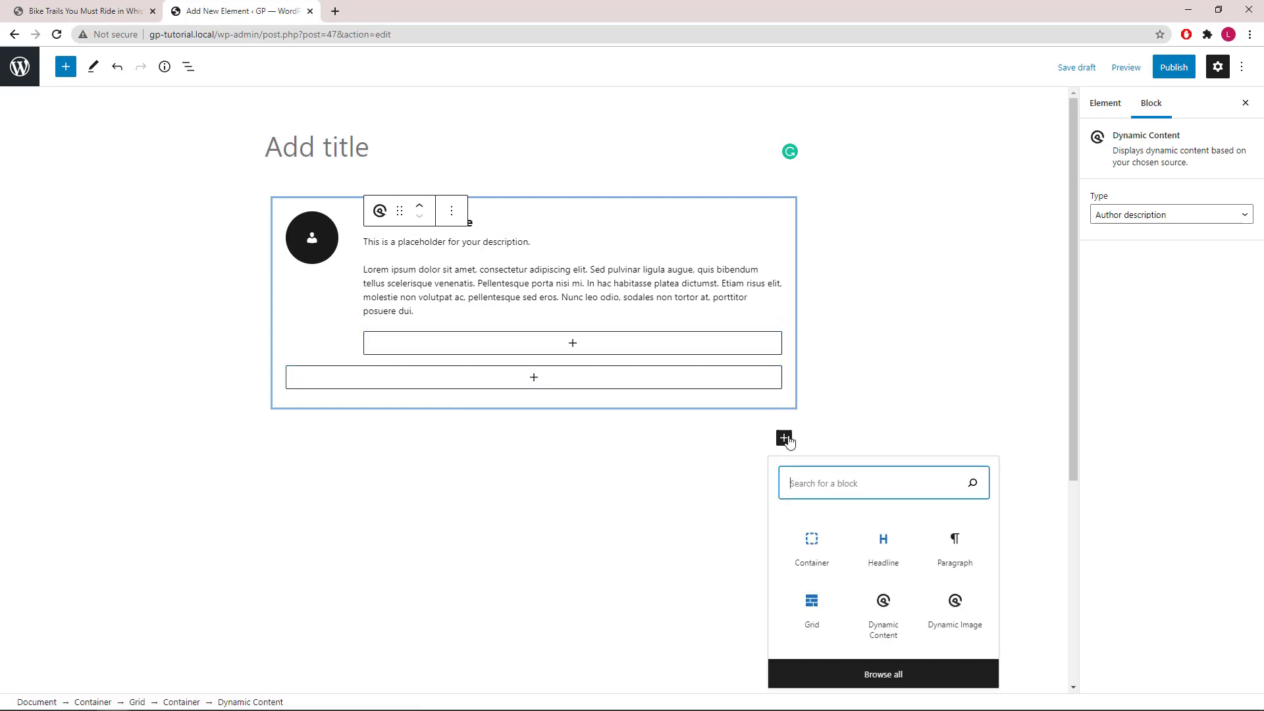
click(812, 539)
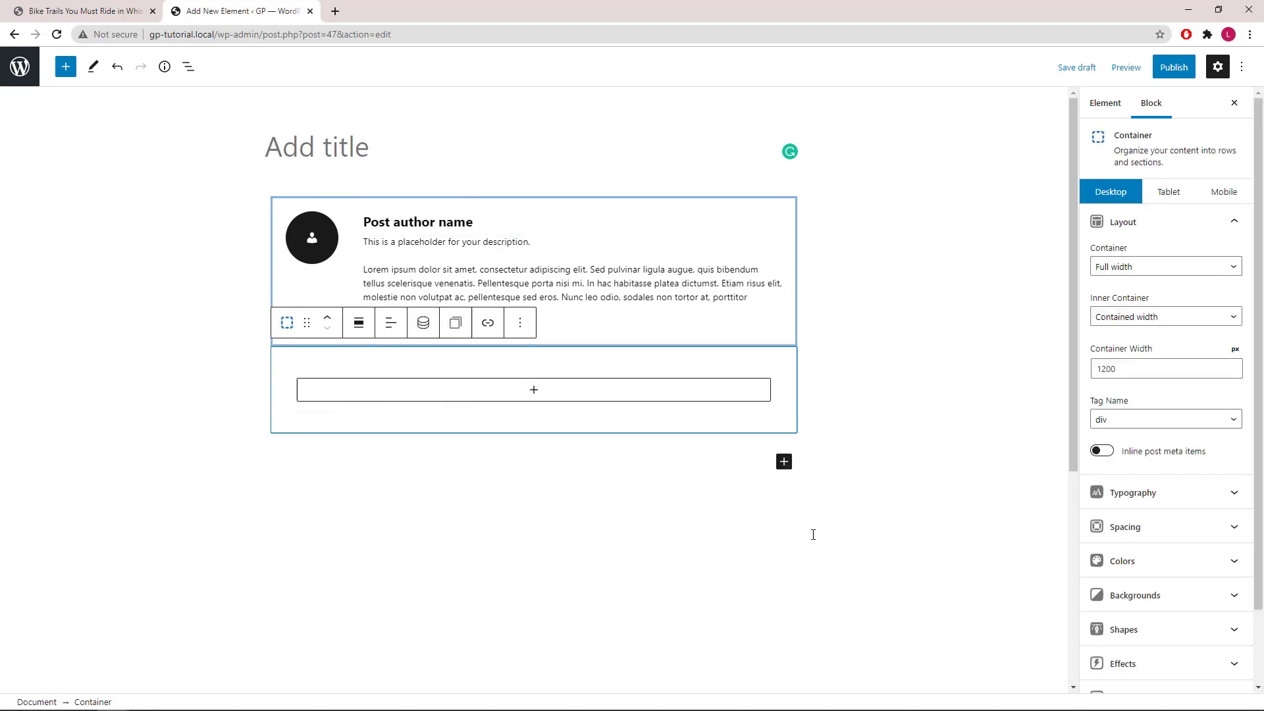
click(1233, 224)
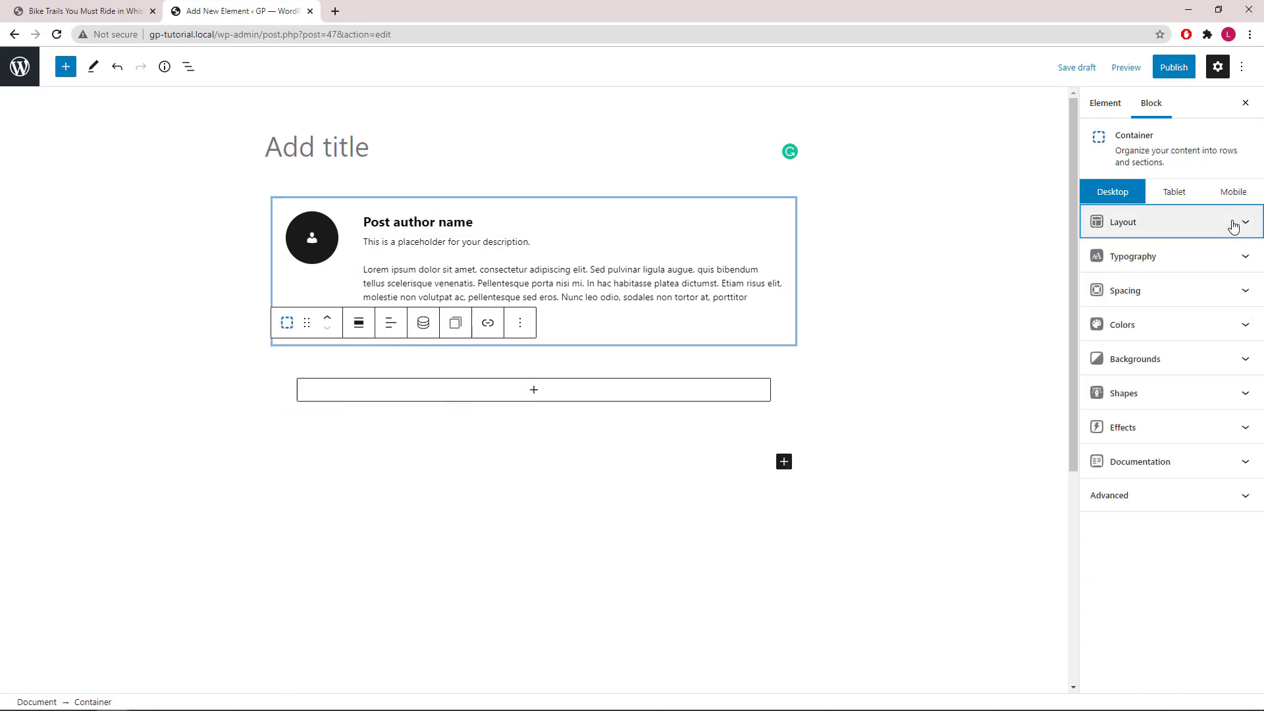
click(1243, 290)
click(1232, 357)
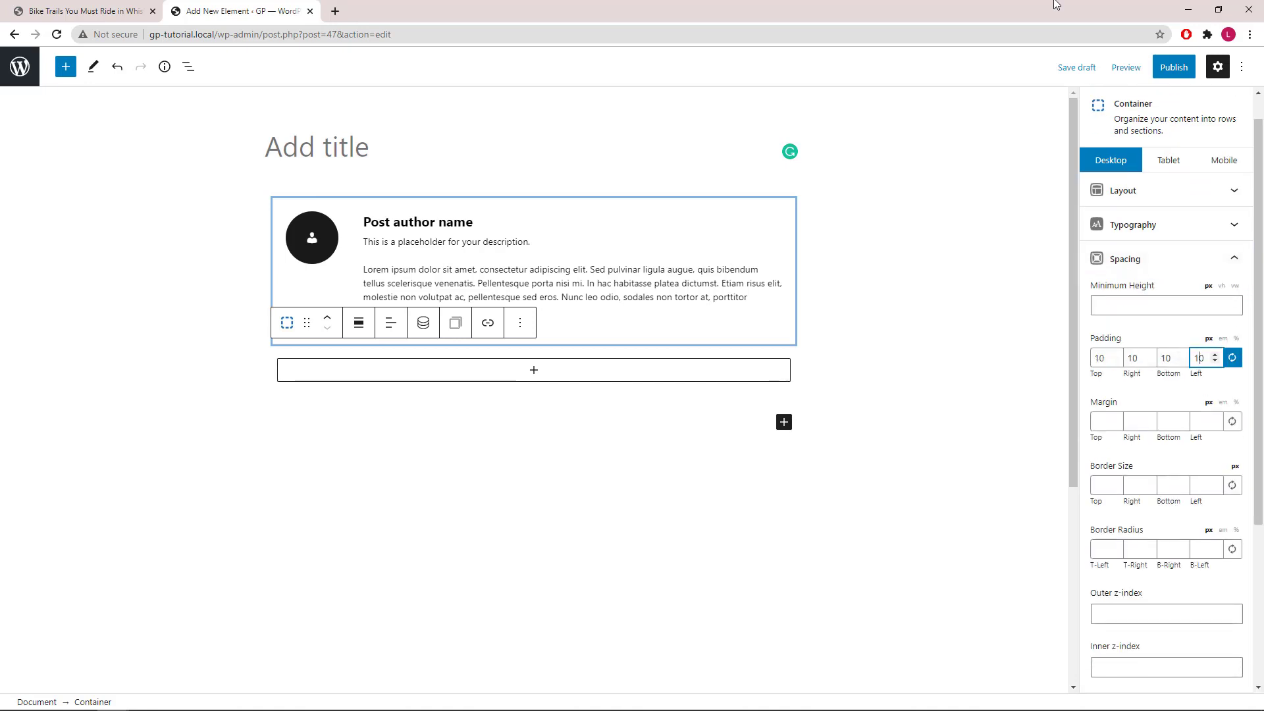
click(1209, 482)
text(3)
click(1243, 262)
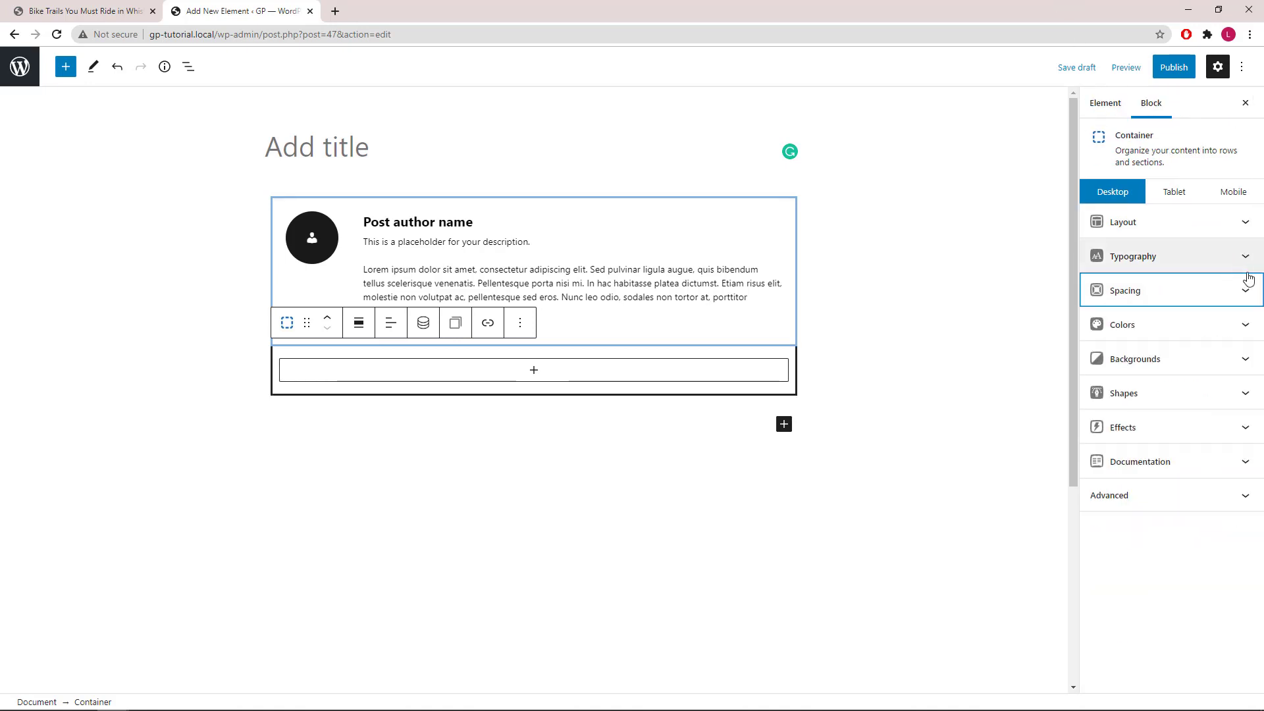
Paste a blue hex colour as the new Container's background.
click(1243, 324)
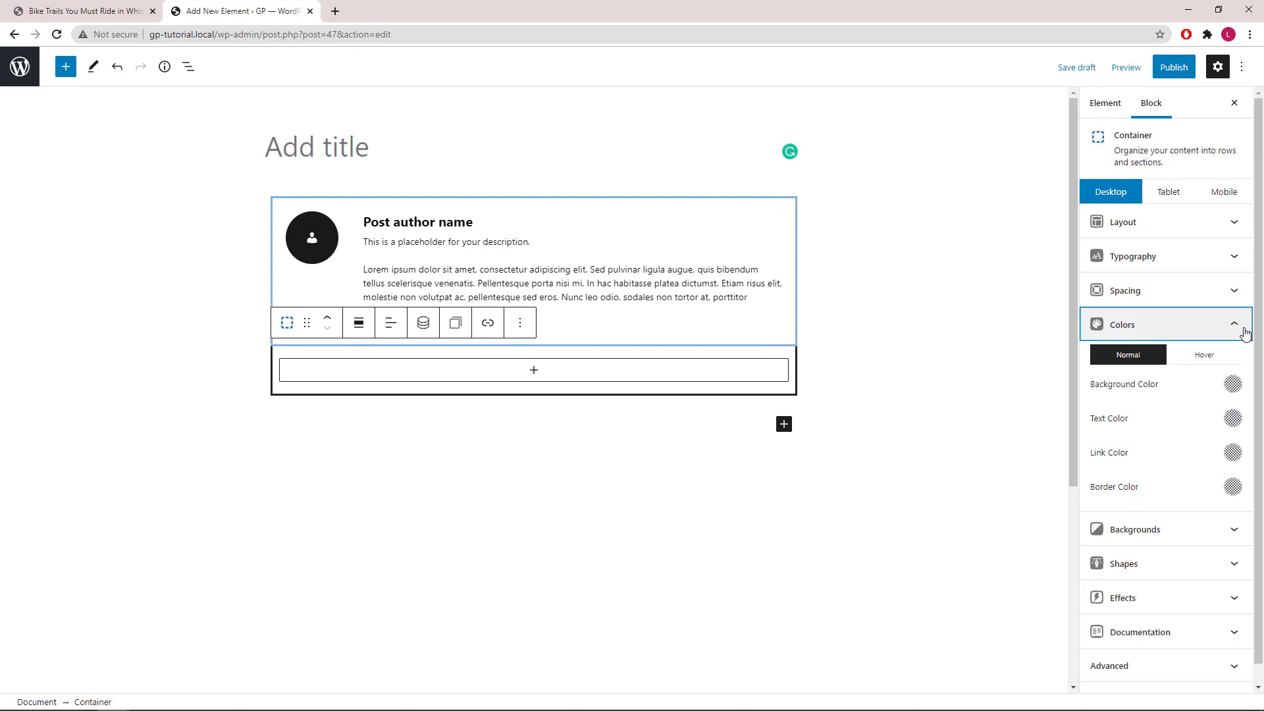
click(1232, 384)
right_click(1093, 218)
click(1124, 286)
right_click(1107, 316)
key(Escape)
click(1247, 326)
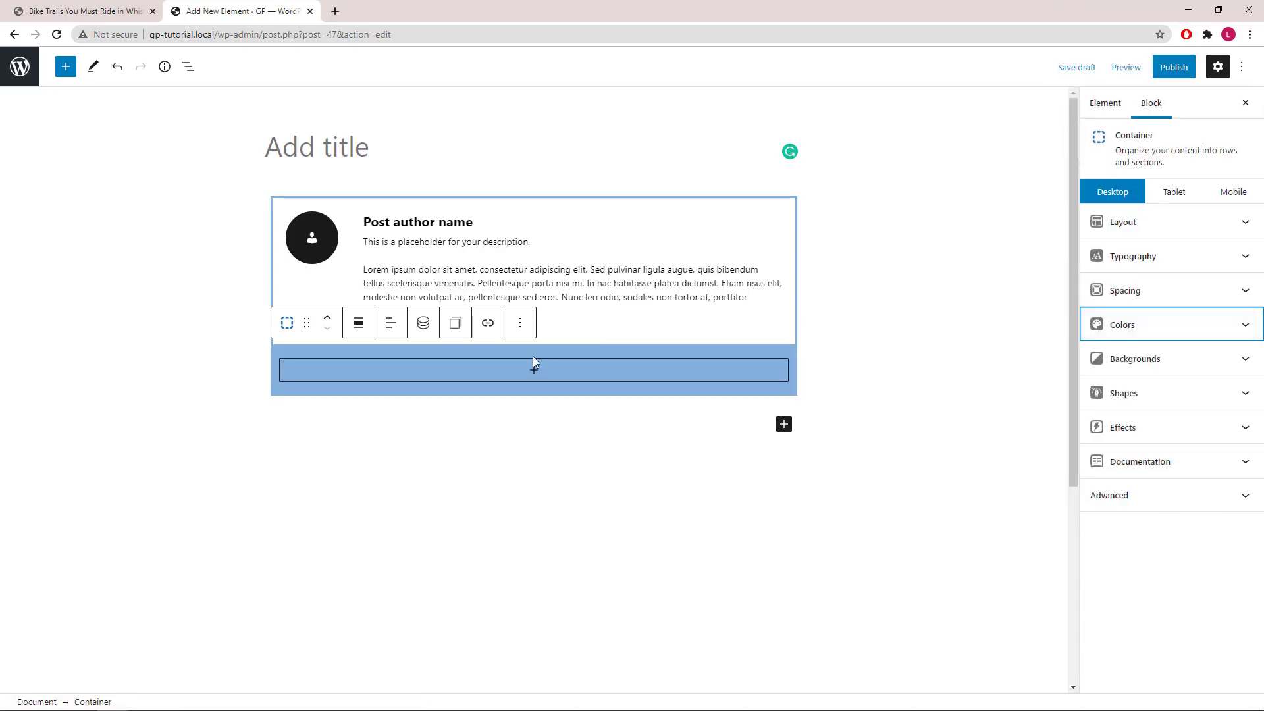
Insert a Buttons block in the blue container, align it right, and select its Button.
click(531, 373)
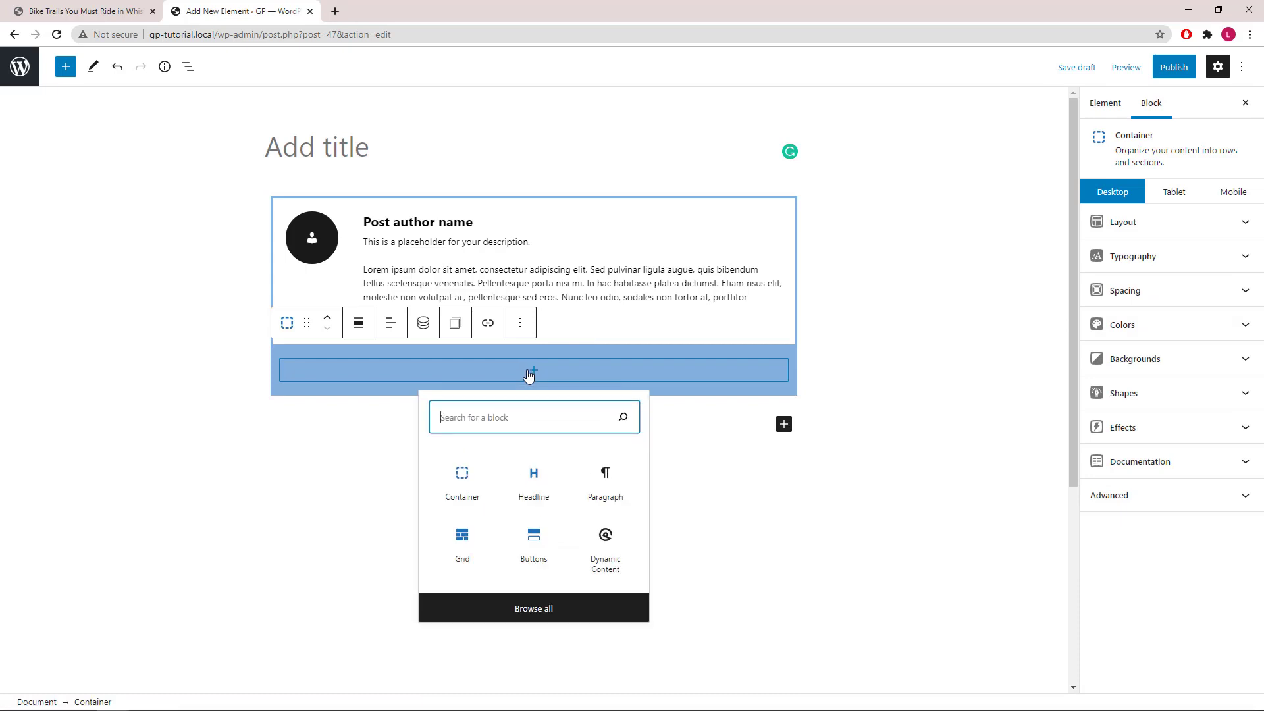
click(534, 540)
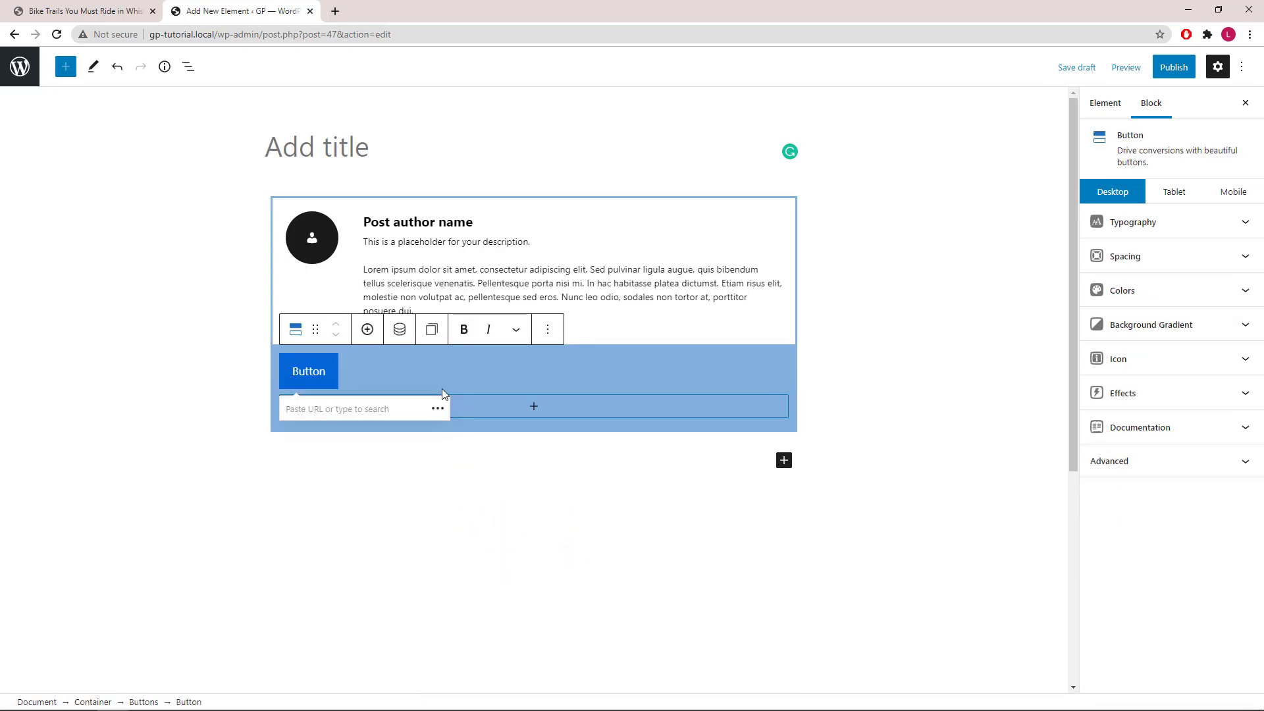
click(189, 74)
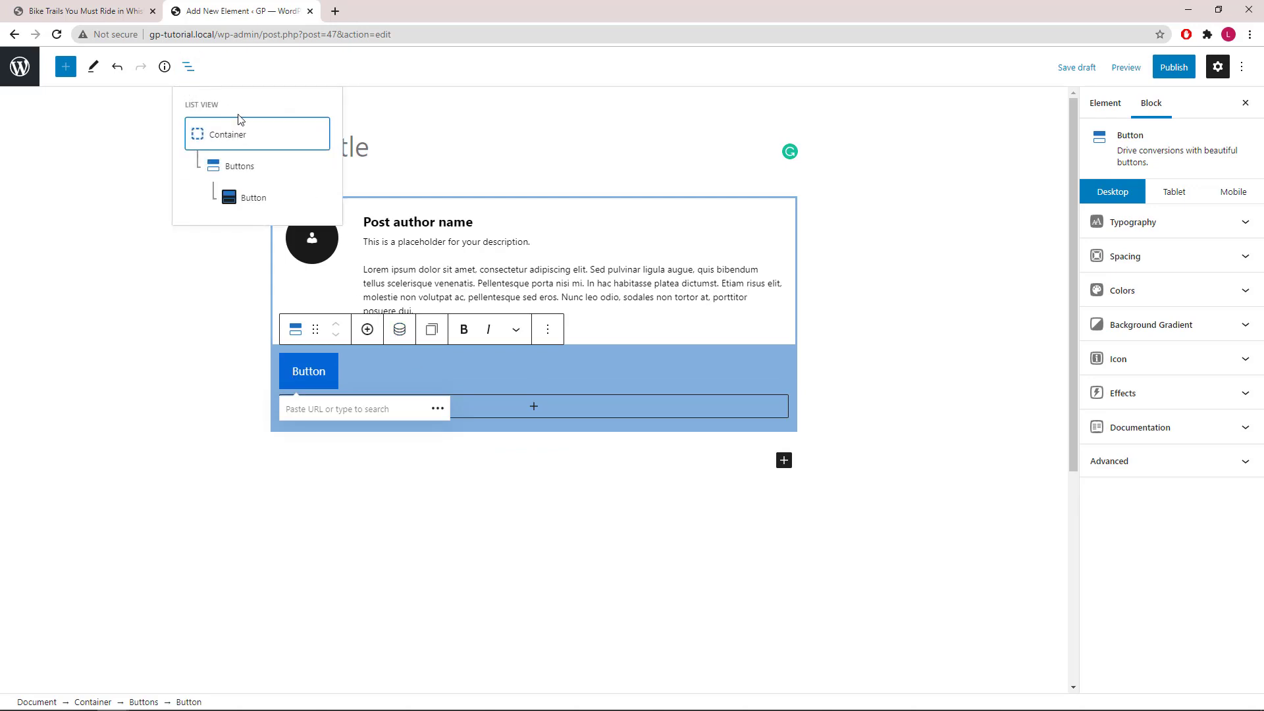
click(240, 167)
click(397, 331)
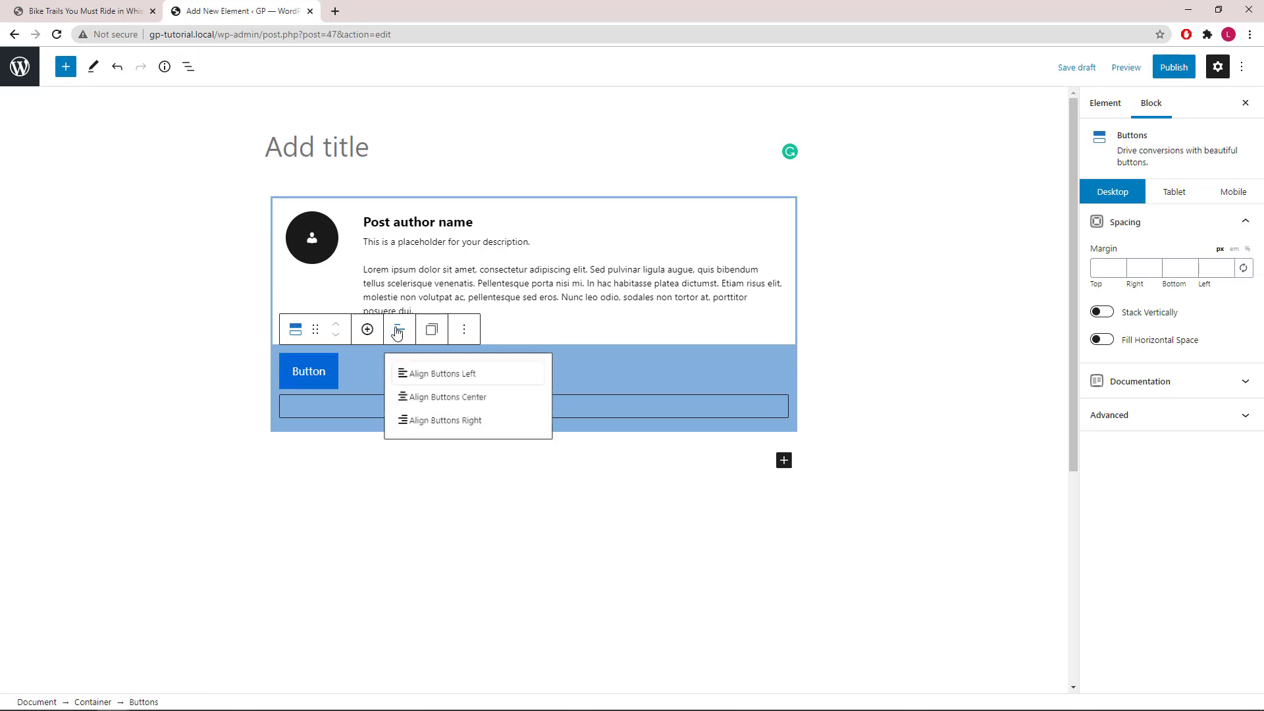
click(428, 422)
click(190, 69)
click(264, 199)
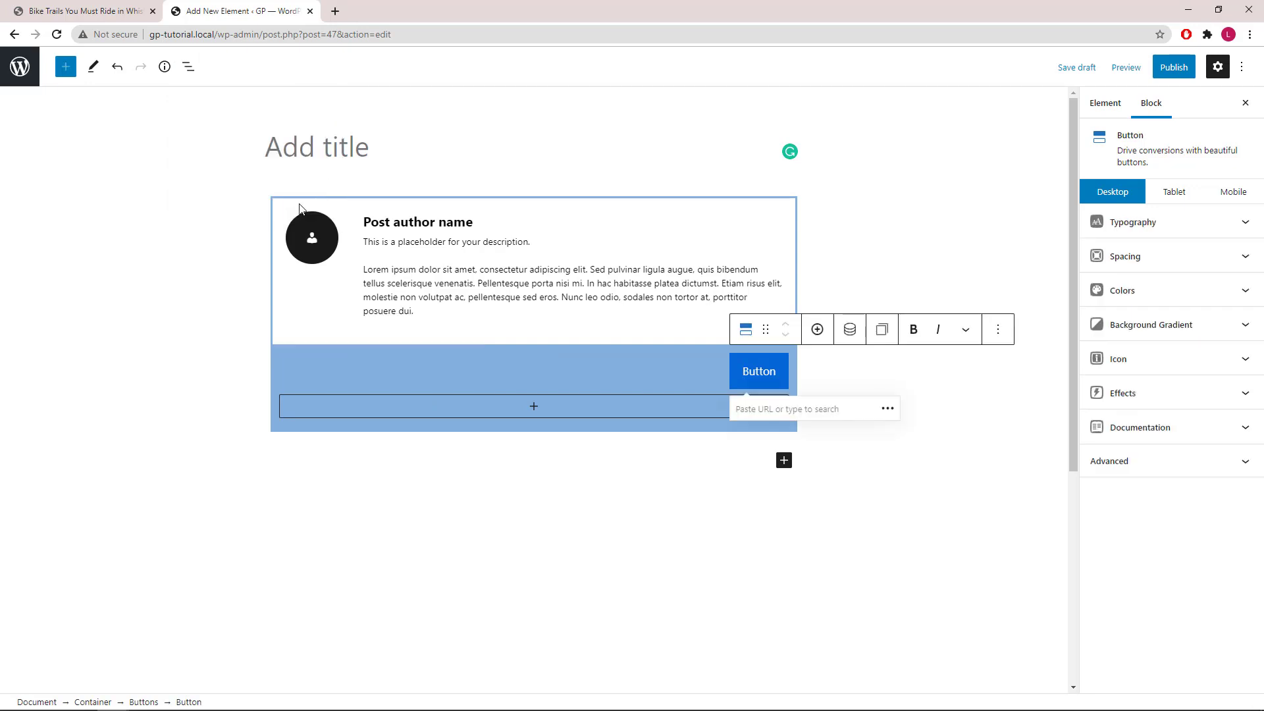
Set the Button's dynamic link to User meta with meta field name 'facebook'.
click(849, 332)
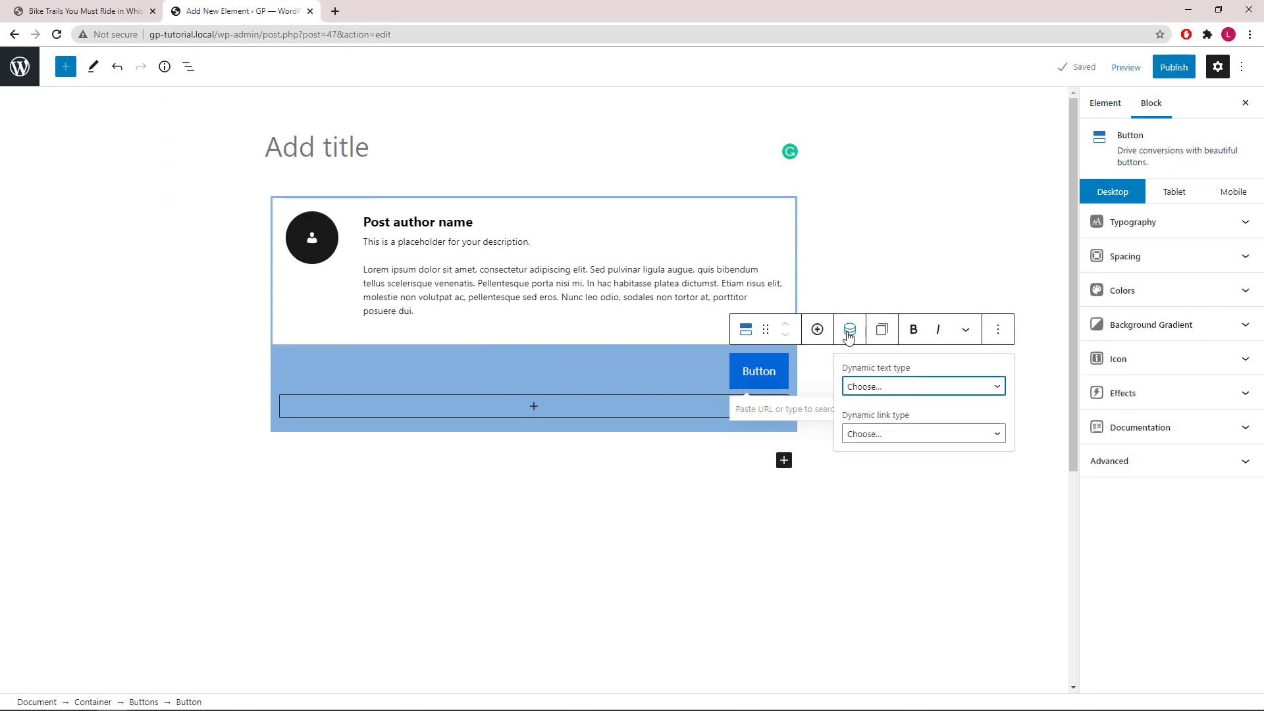
click(886, 435)
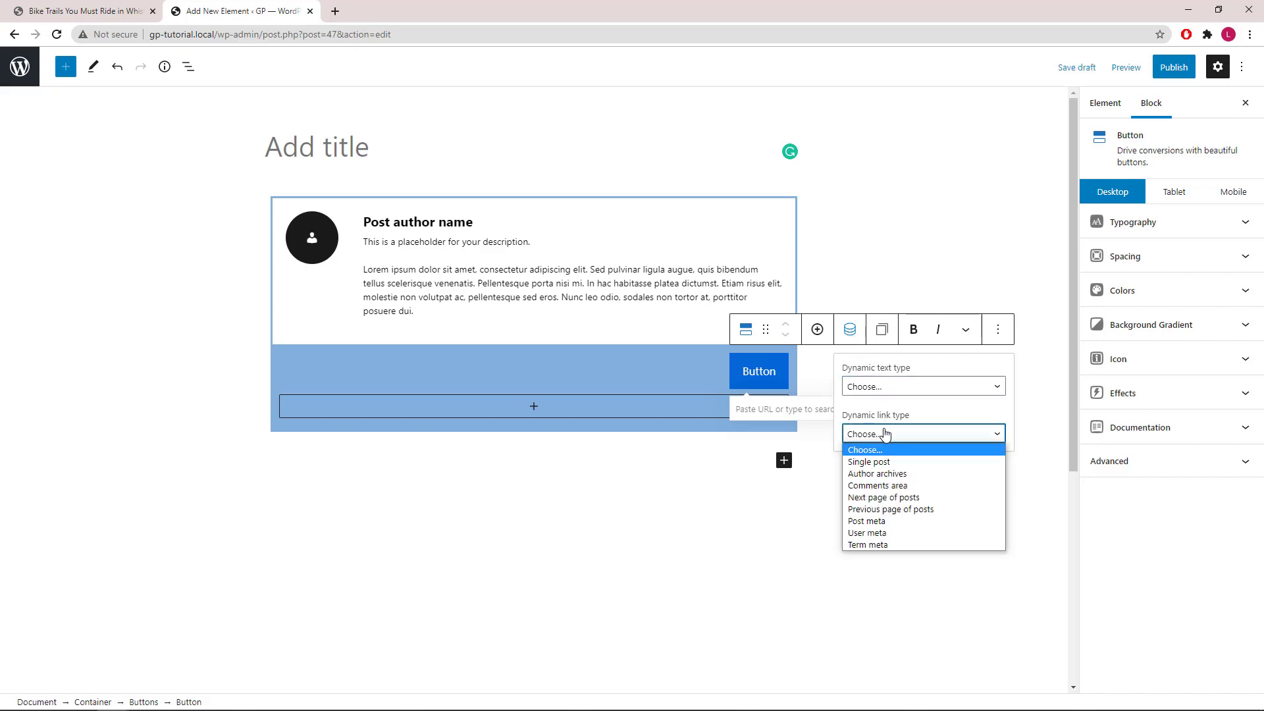
click(866, 534)
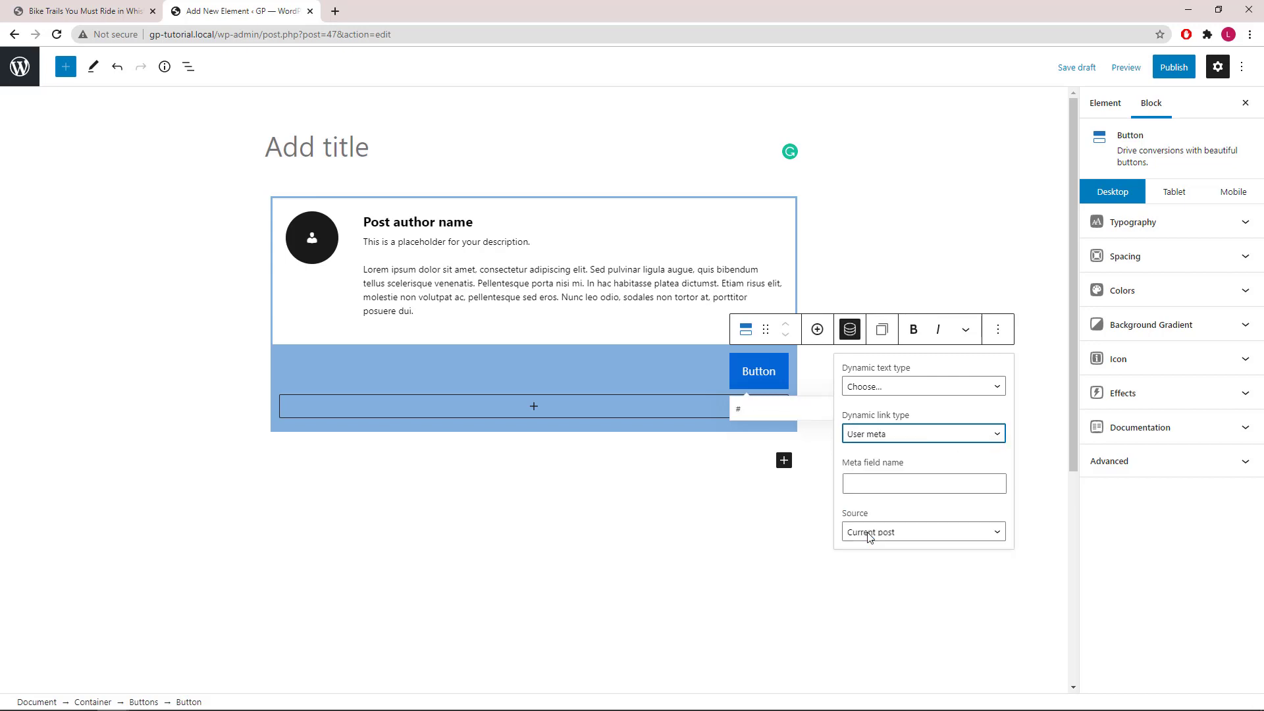
click(867, 488)
right_click(867, 488)
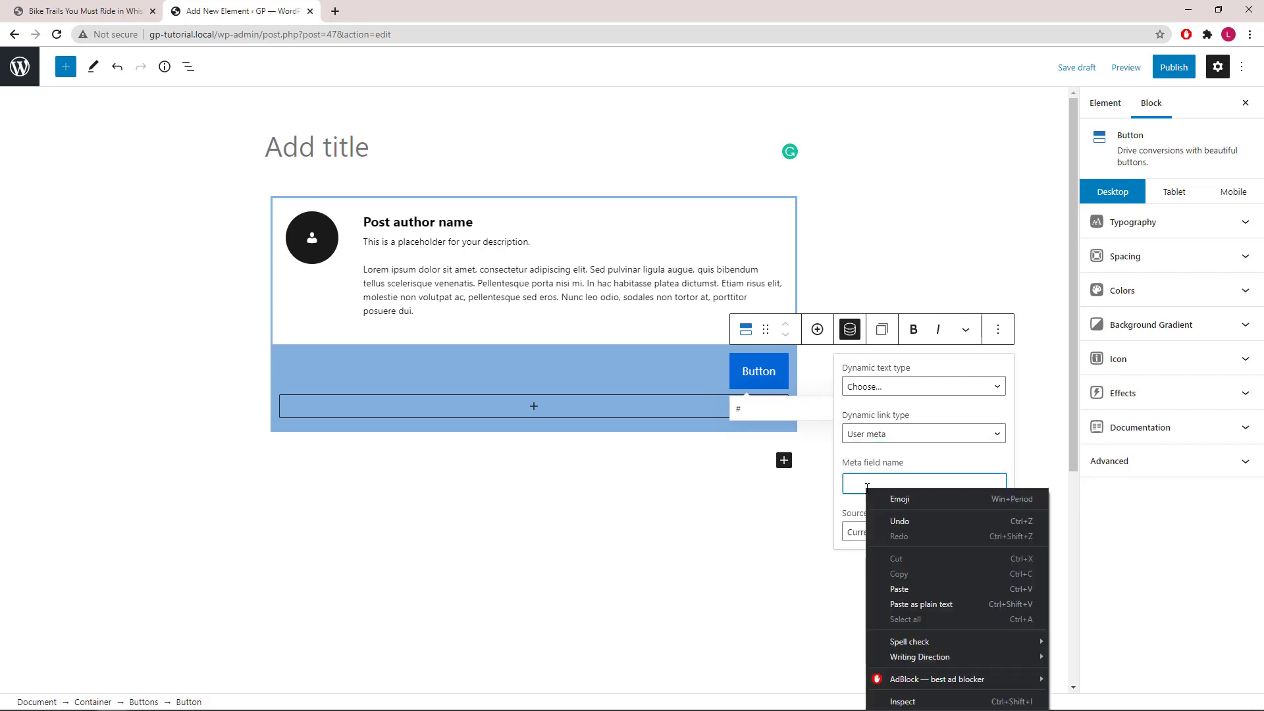
click(908, 590)
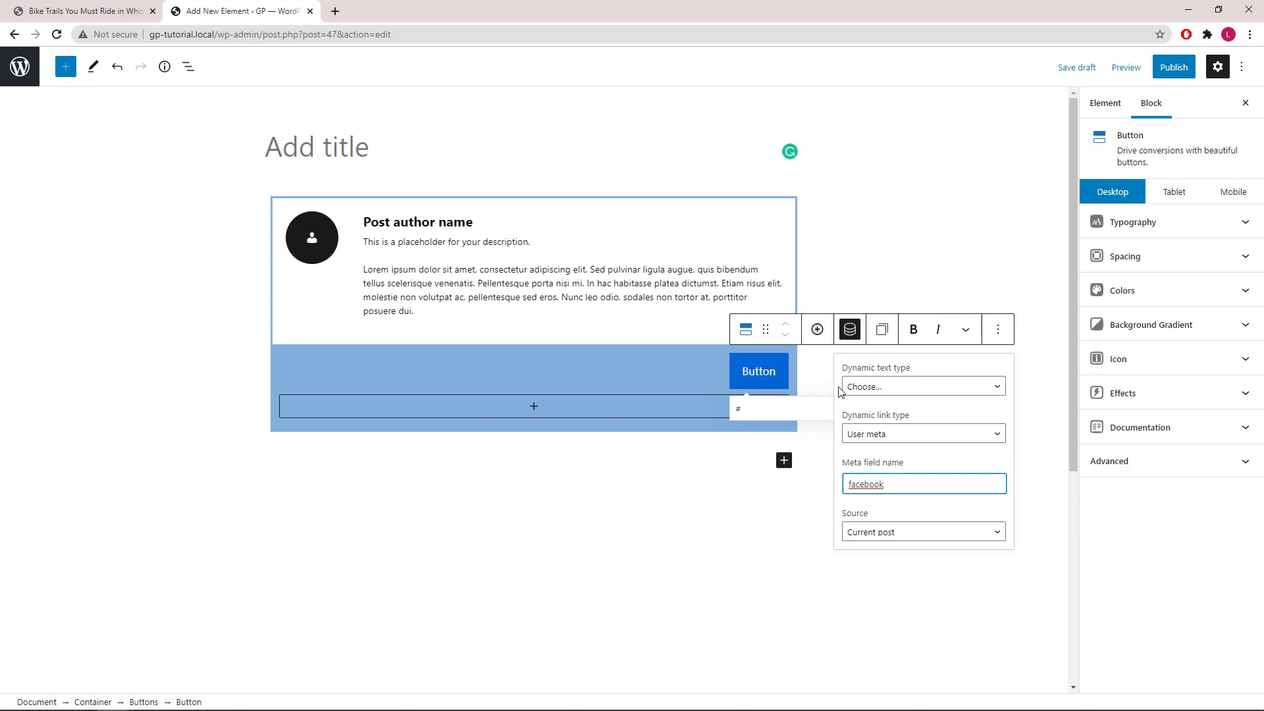
click(850, 337)
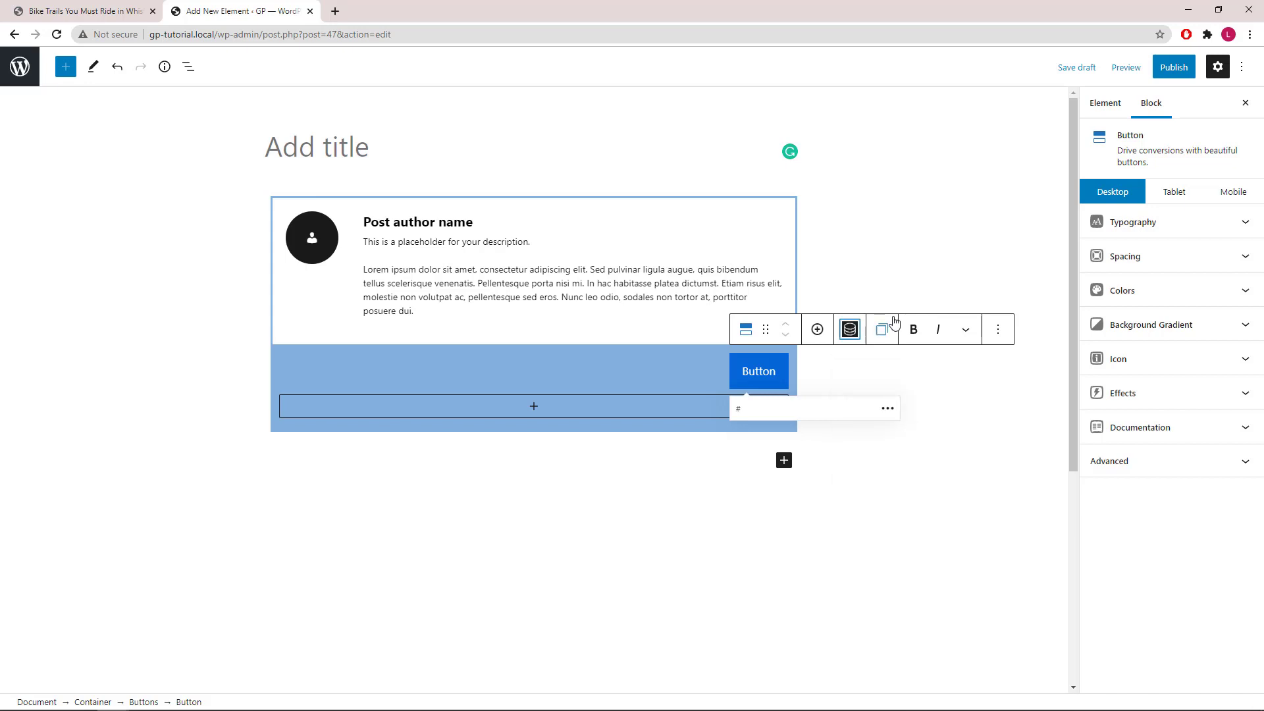
Give the button an equal 3px padding on all sides.
click(1241, 262)
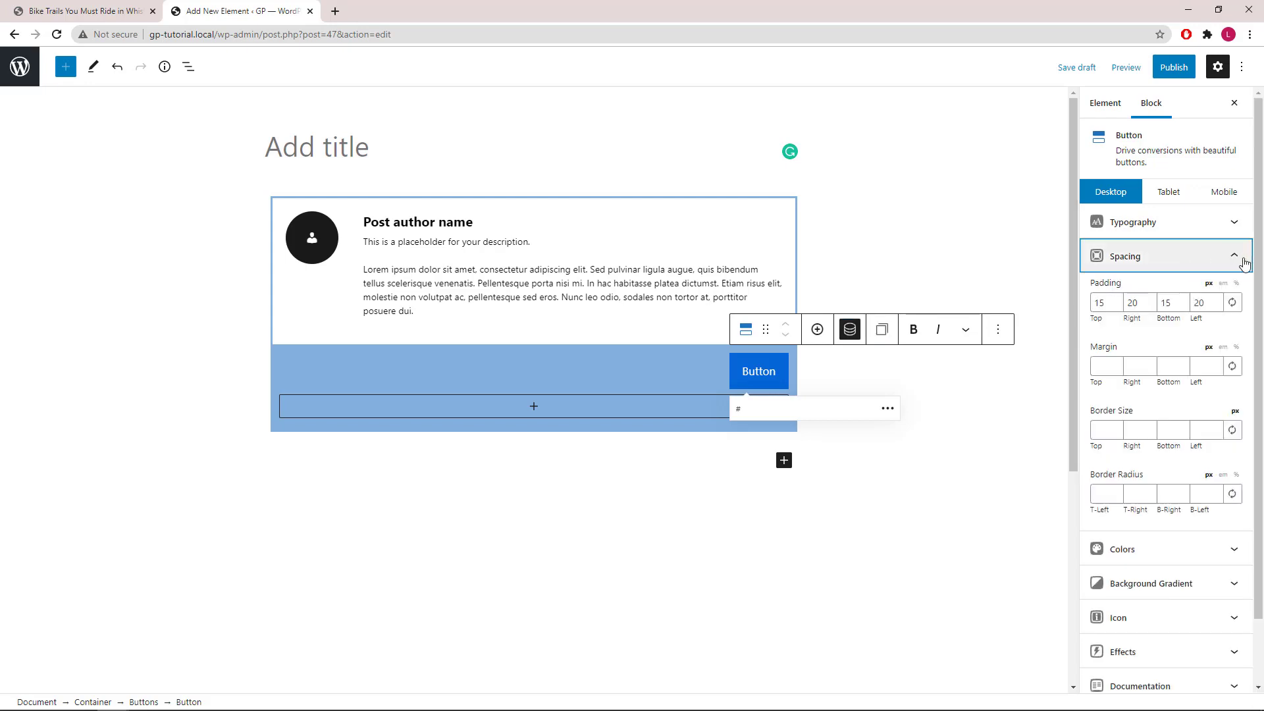
double_click(1198, 302)
text(3)
click(1232, 302)
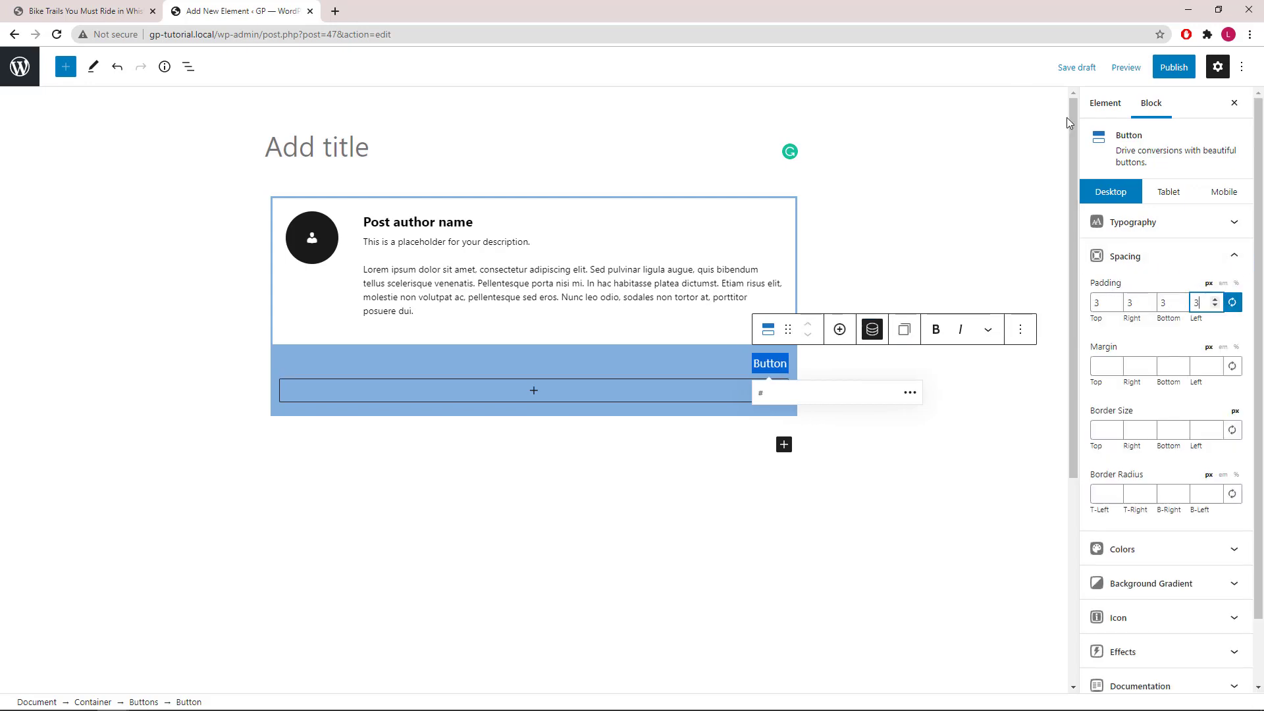
click(1244, 262)
Clear the button's background colours for the normal and hover states.
click(1244, 290)
click(1245, 350)
click(1244, 349)
click(1242, 388)
click(1242, 389)
click(1213, 321)
click(1244, 350)
click(1244, 349)
click(1245, 290)
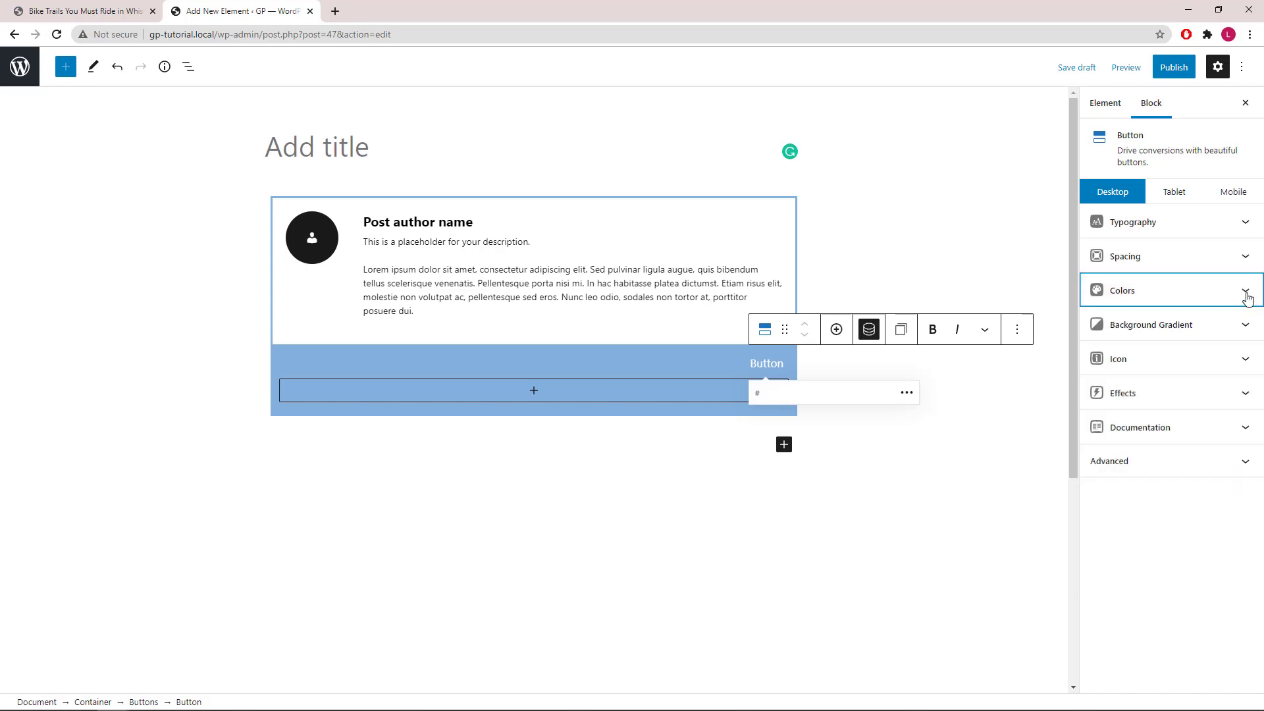
Give the button the Facebook social icon and enable Remove Text.
click(1246, 361)
click(1233, 500)
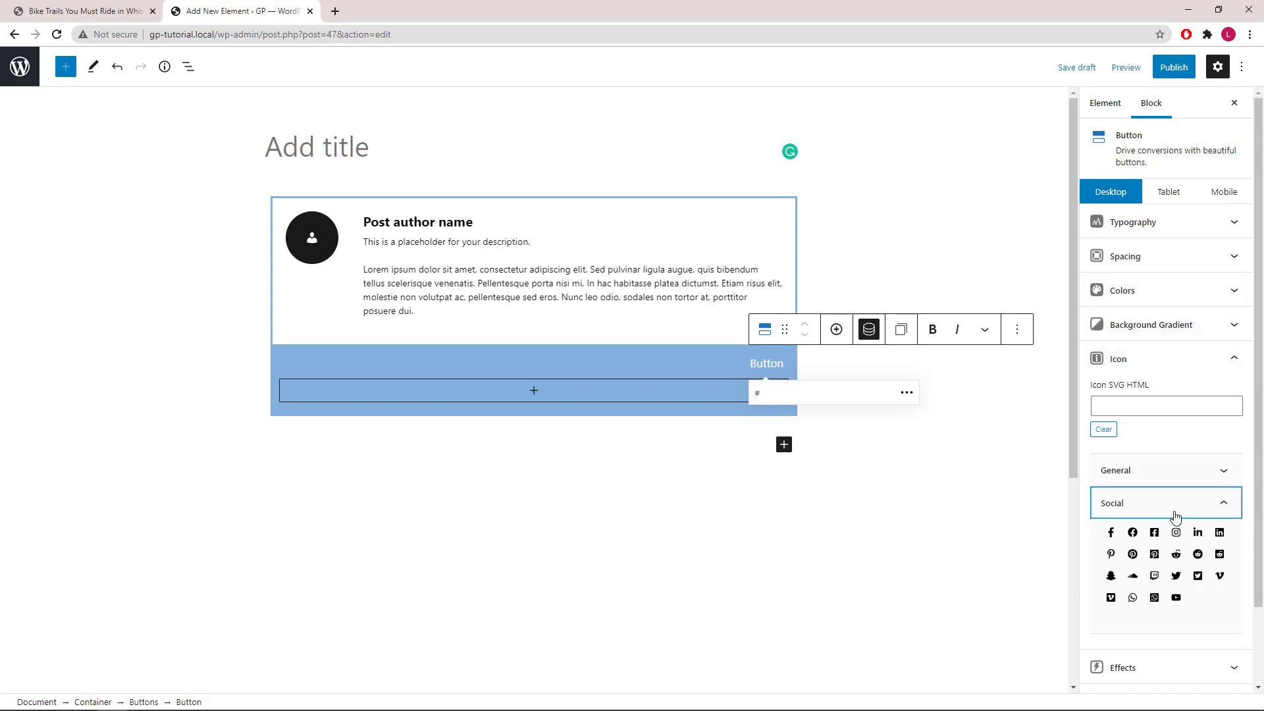
click(1112, 534)
scroll(1119, 527, down, 3)
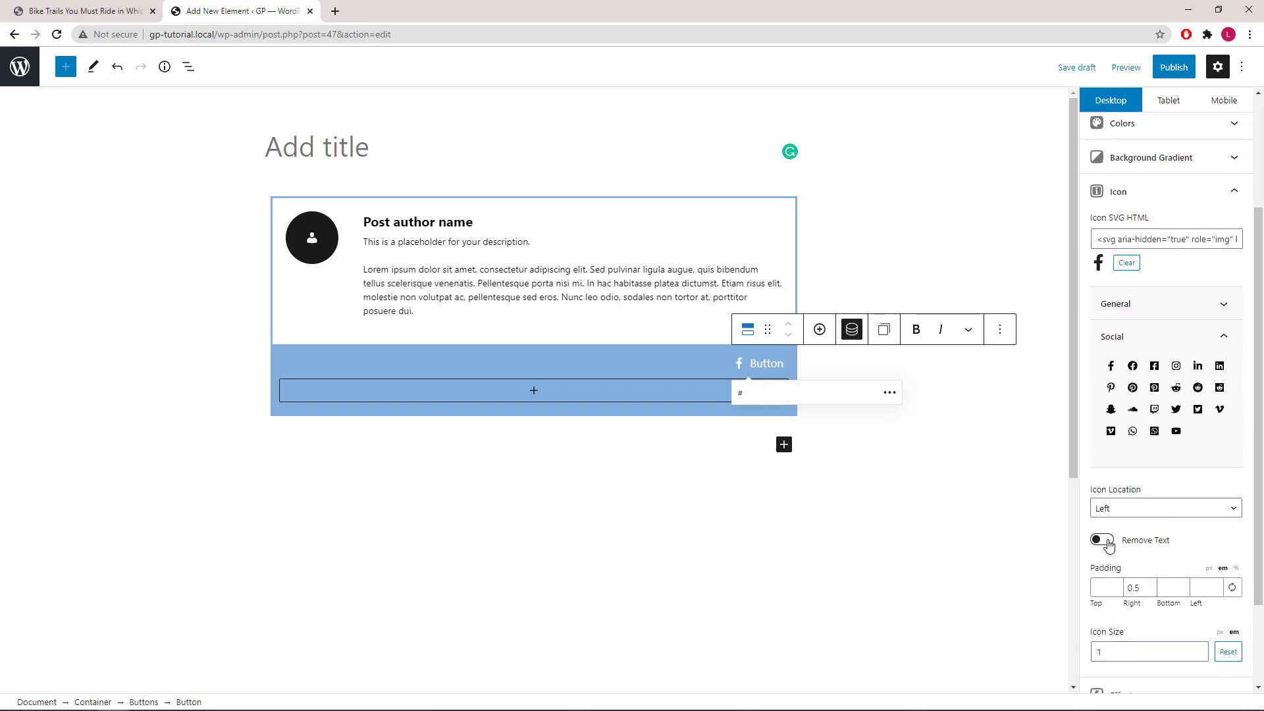
click(1104, 537)
scroll(1105, 544, down, 1)
scroll(1256, 454, up, 5)
click(1246, 324)
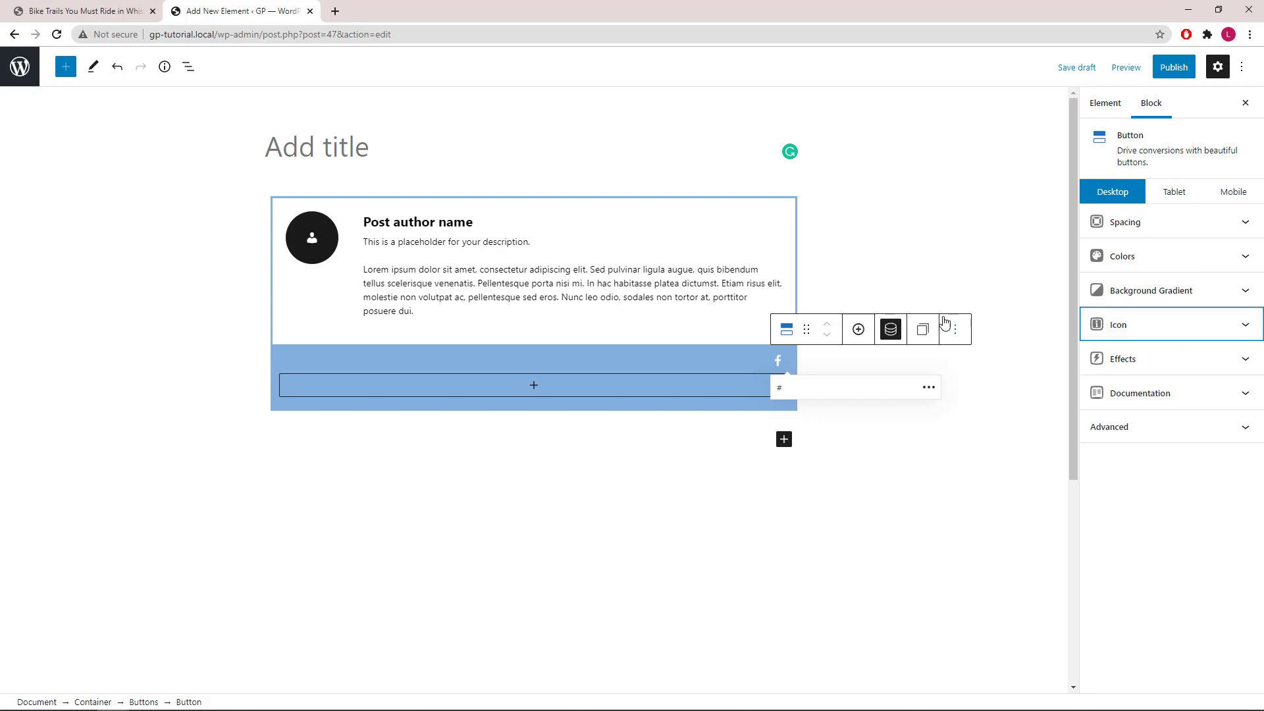
Duplicate the Facebook button, setting meta field 'linkedin' and the LinkedIn icon.
click(859, 329)
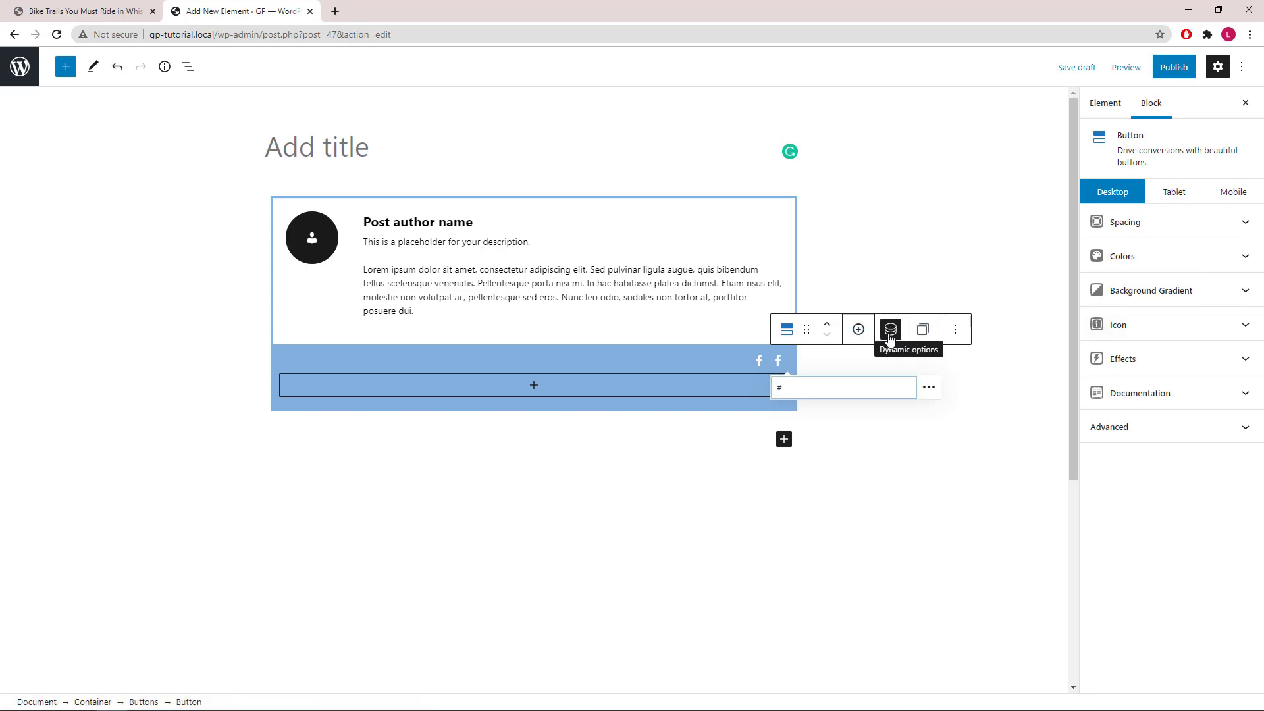
click(890, 333)
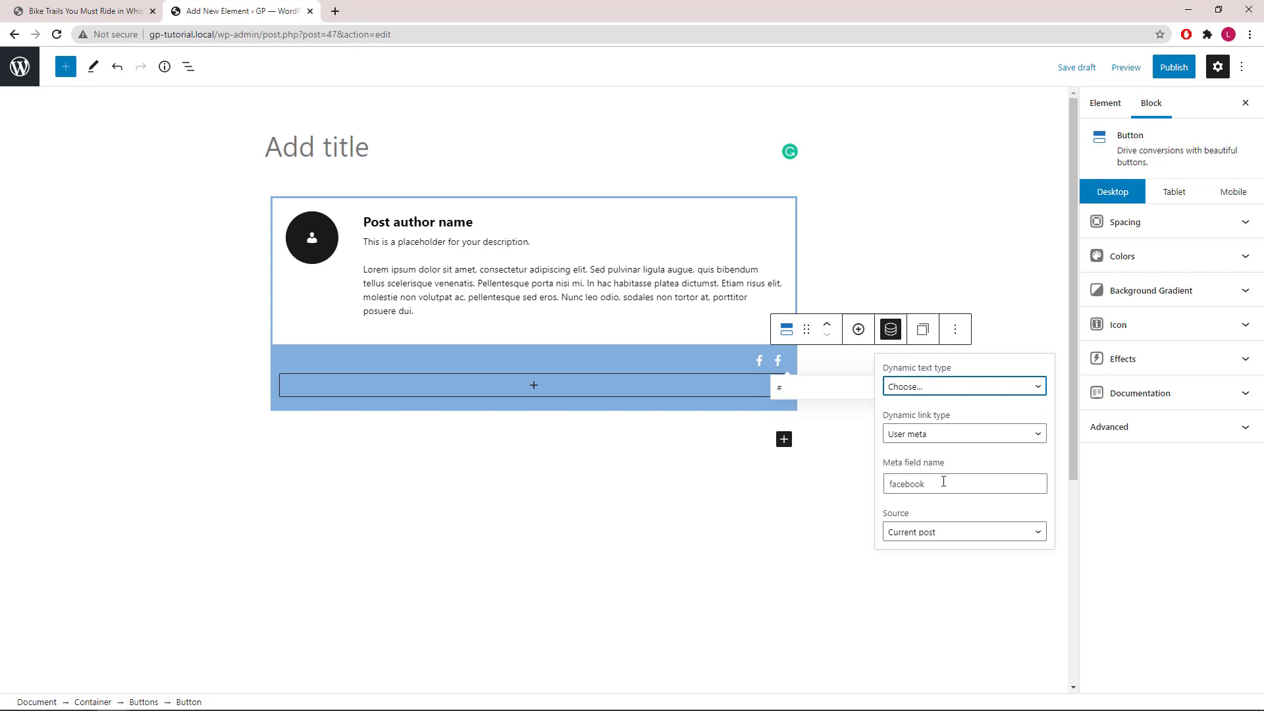
double_click(904, 484)
right_click(902, 484)
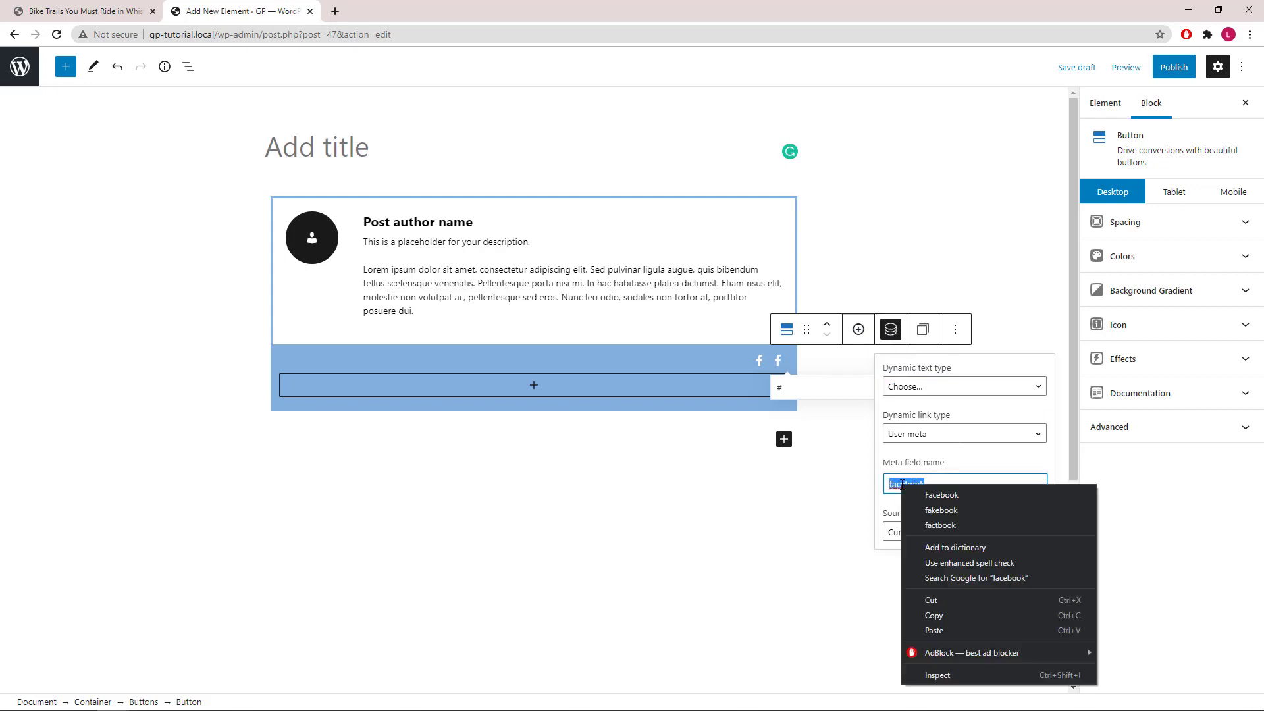
click(948, 630)
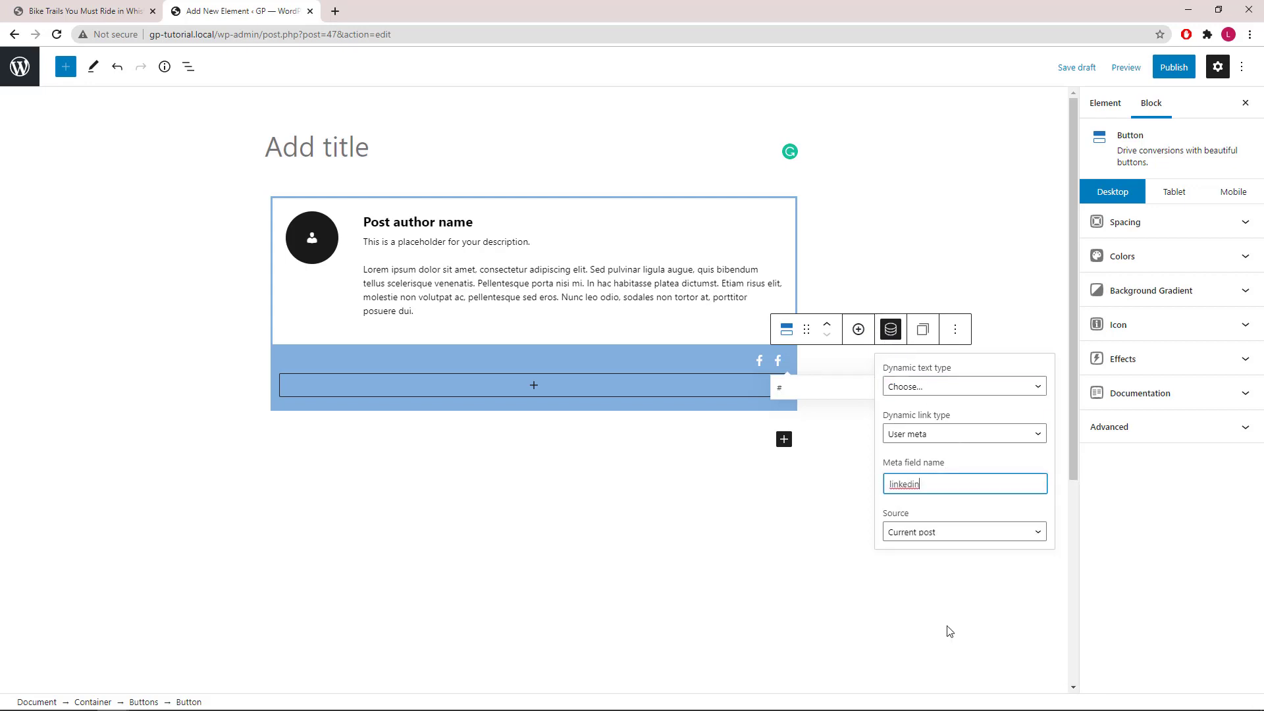
click(1246, 334)
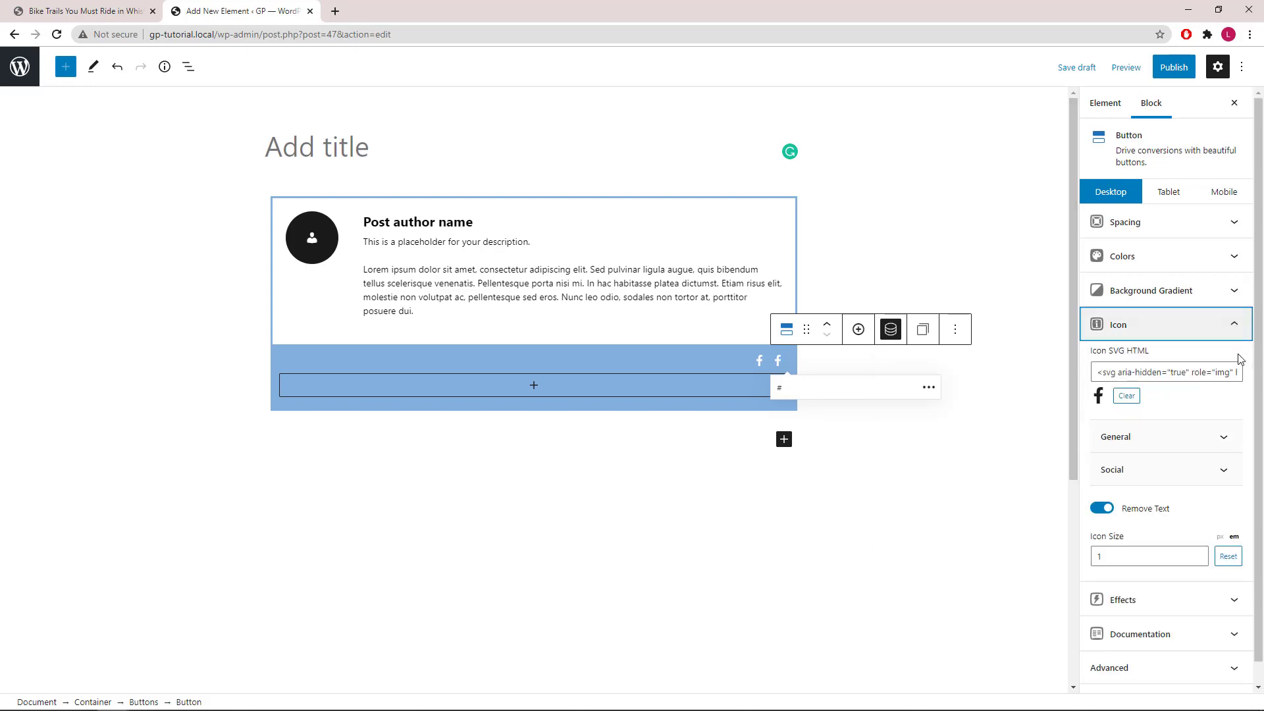
click(1222, 470)
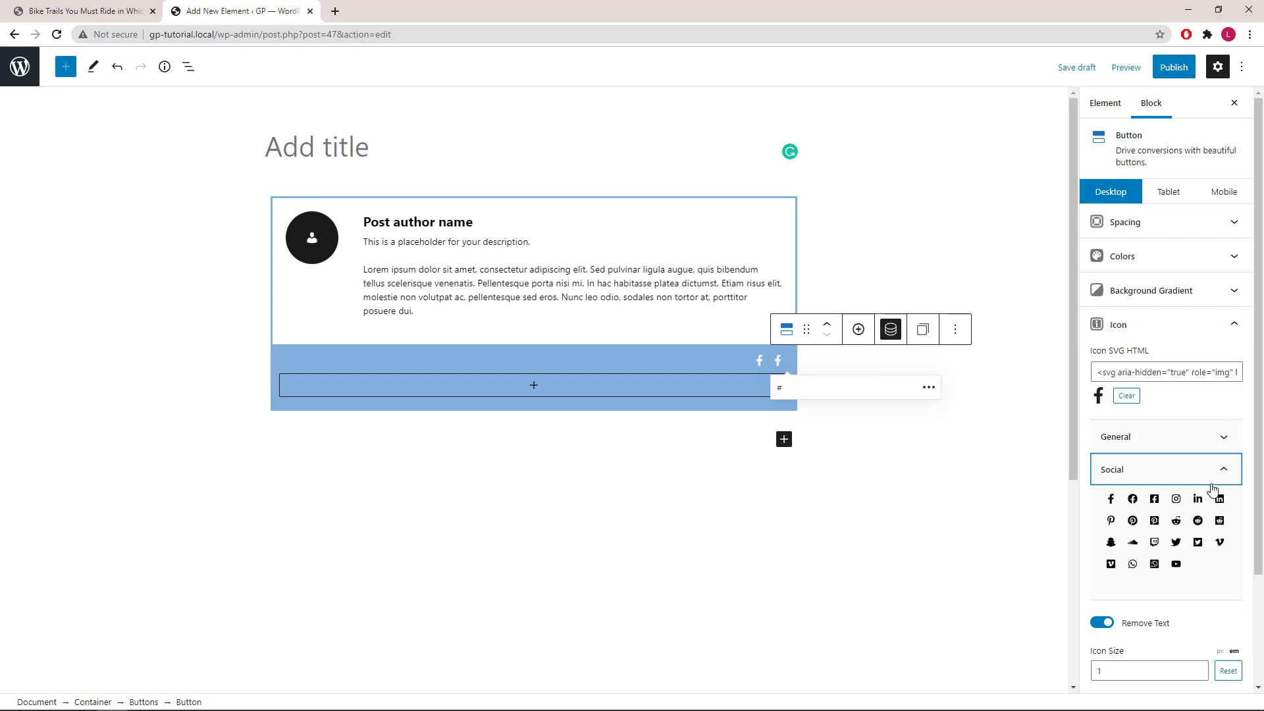
click(1201, 503)
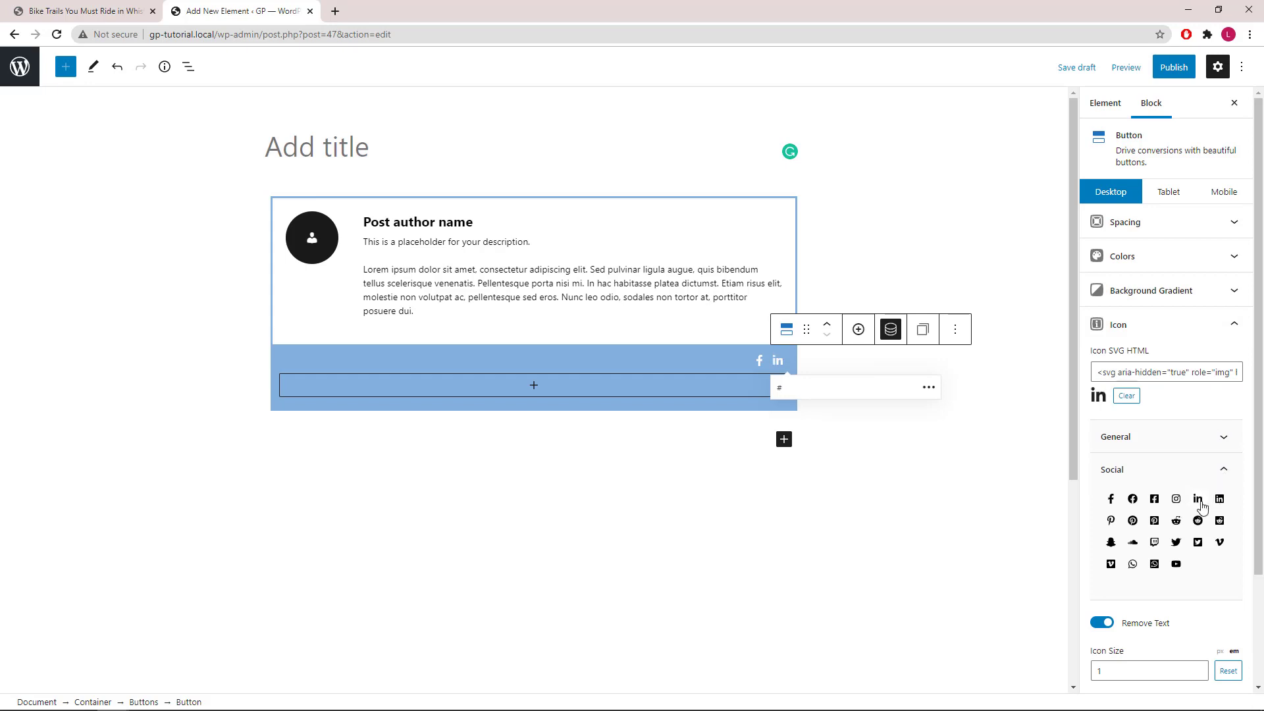
click(1242, 331)
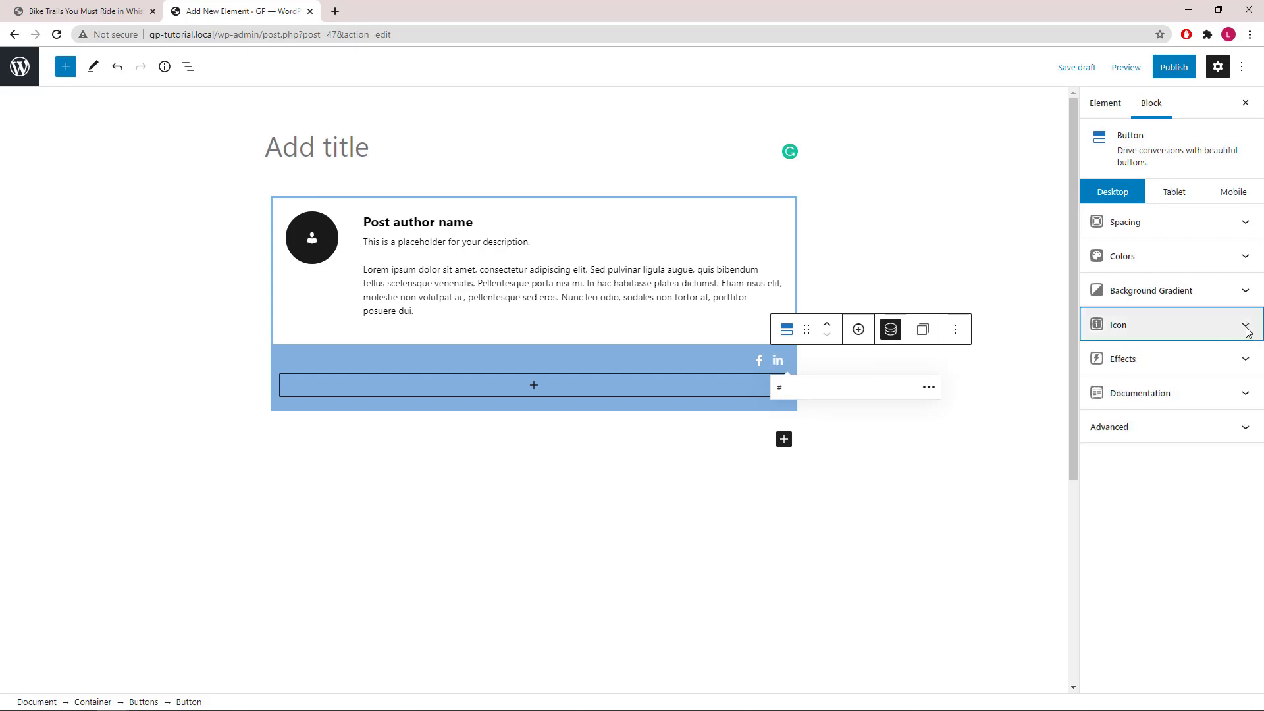
Add a third button with meta field 'twitter' and the Twitter icon.
click(858, 329)
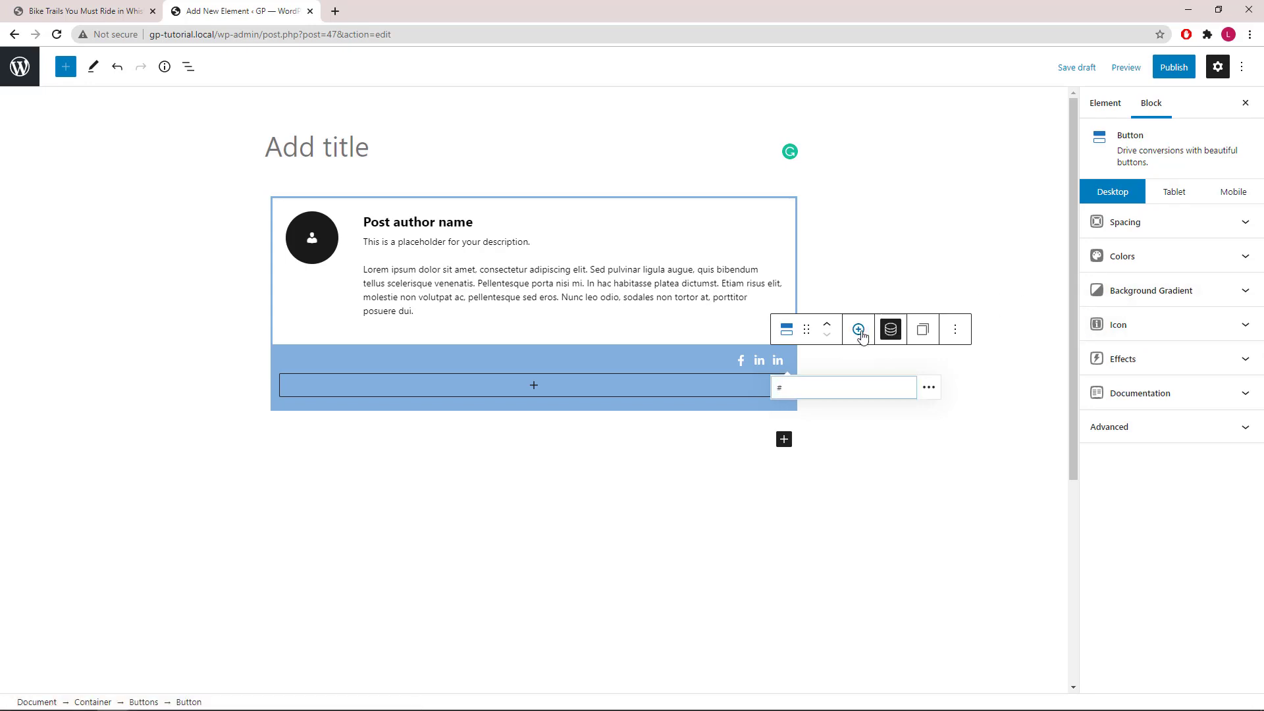
click(891, 329)
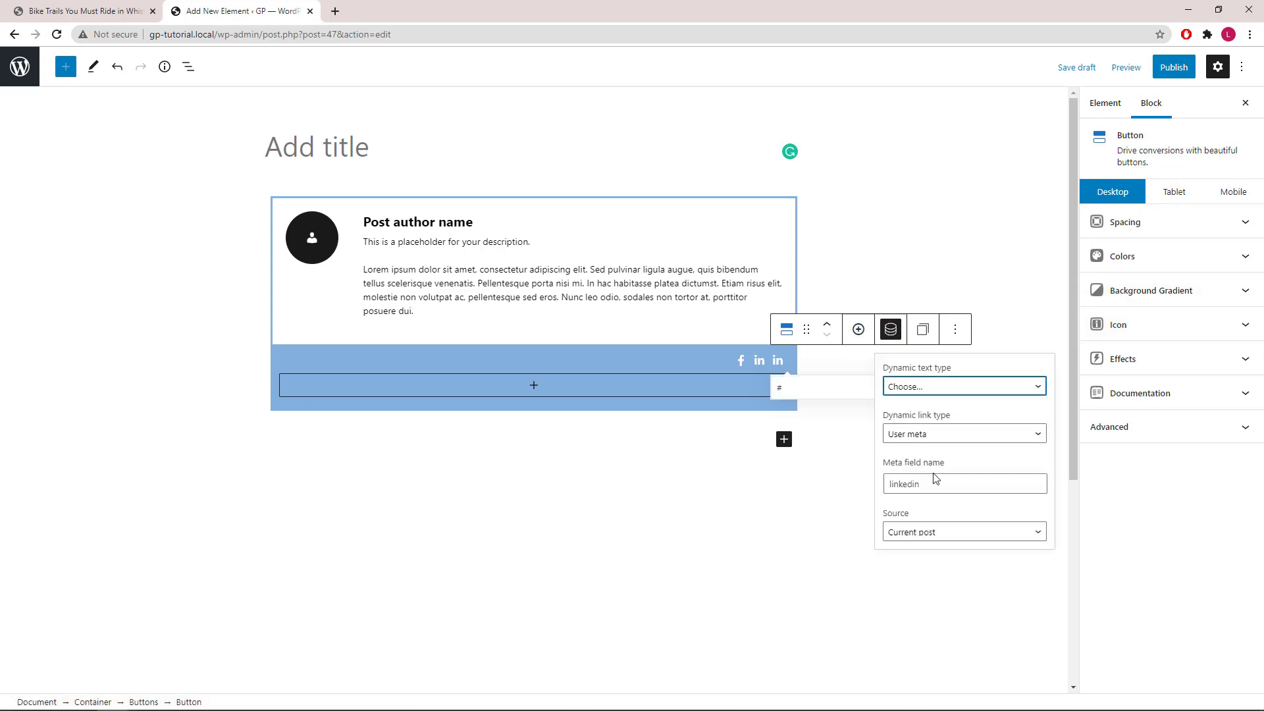
click(931, 480)
double_click(932, 480)
right_click(899, 483)
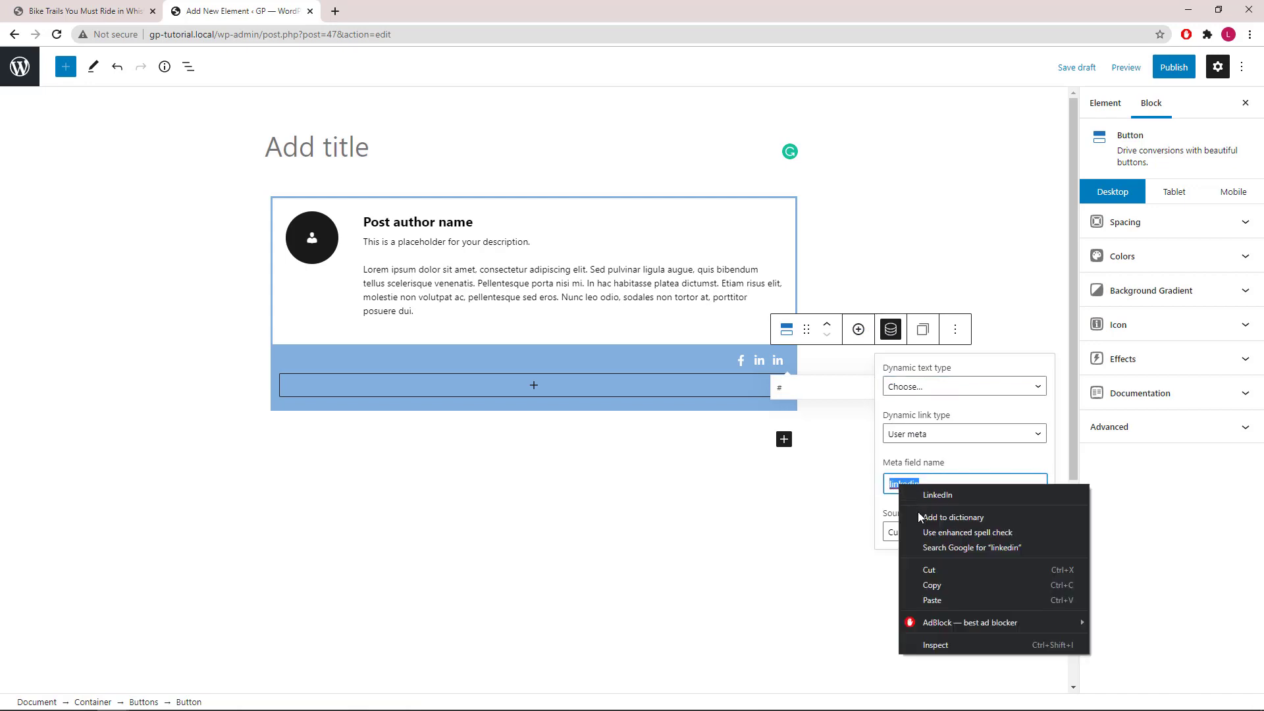
click(937, 599)
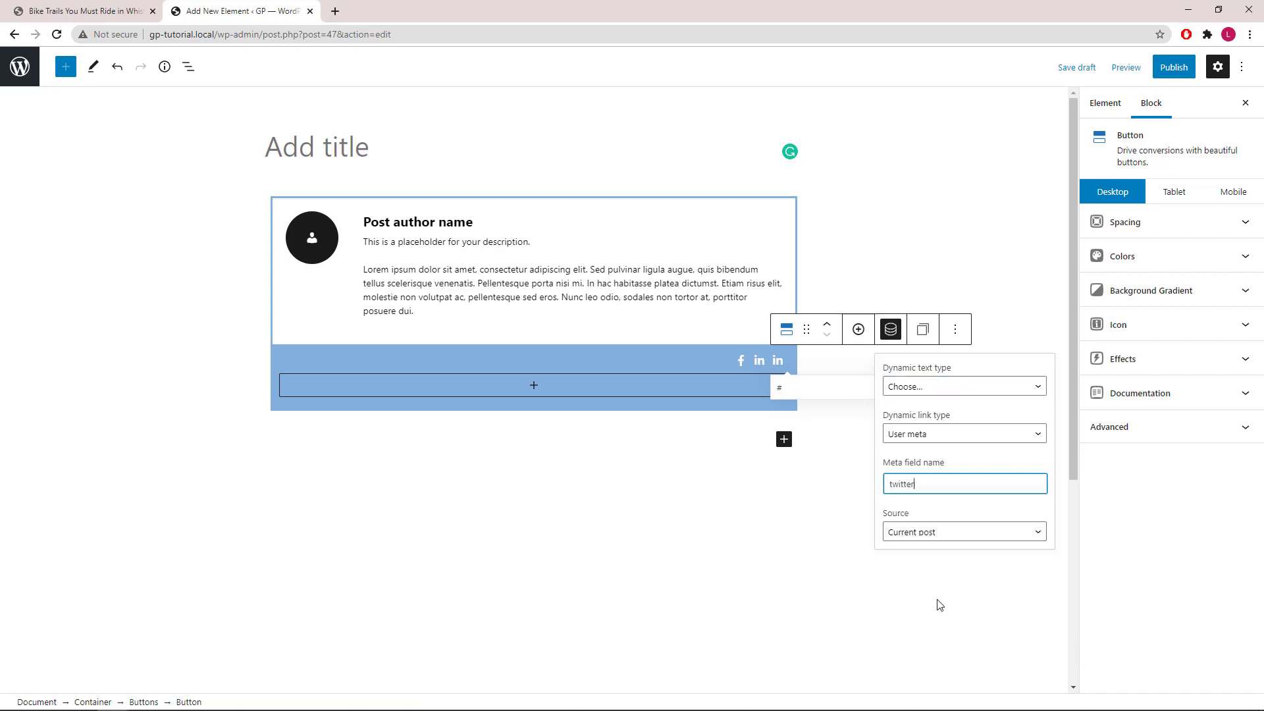
click(1245, 339)
click(1225, 471)
click(1176, 542)
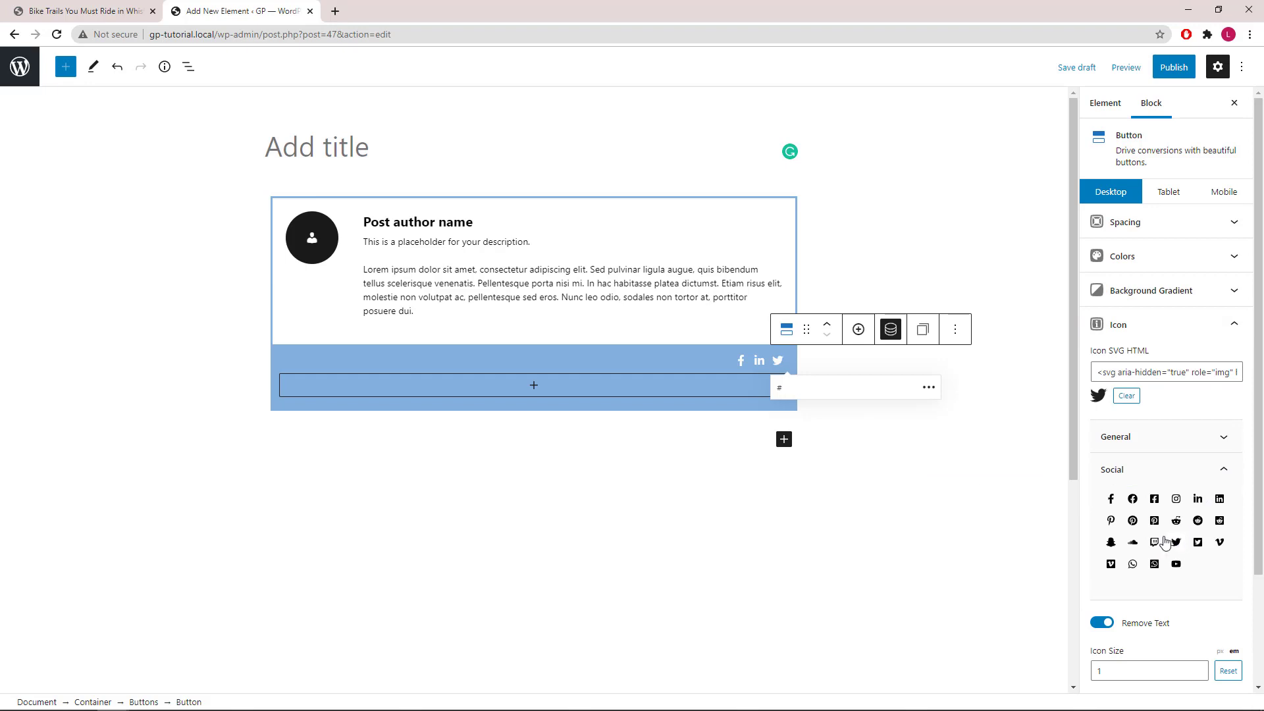
click(982, 491)
Select the Grid block inside the container and set its vertical alignment to Center.
click(186, 69)
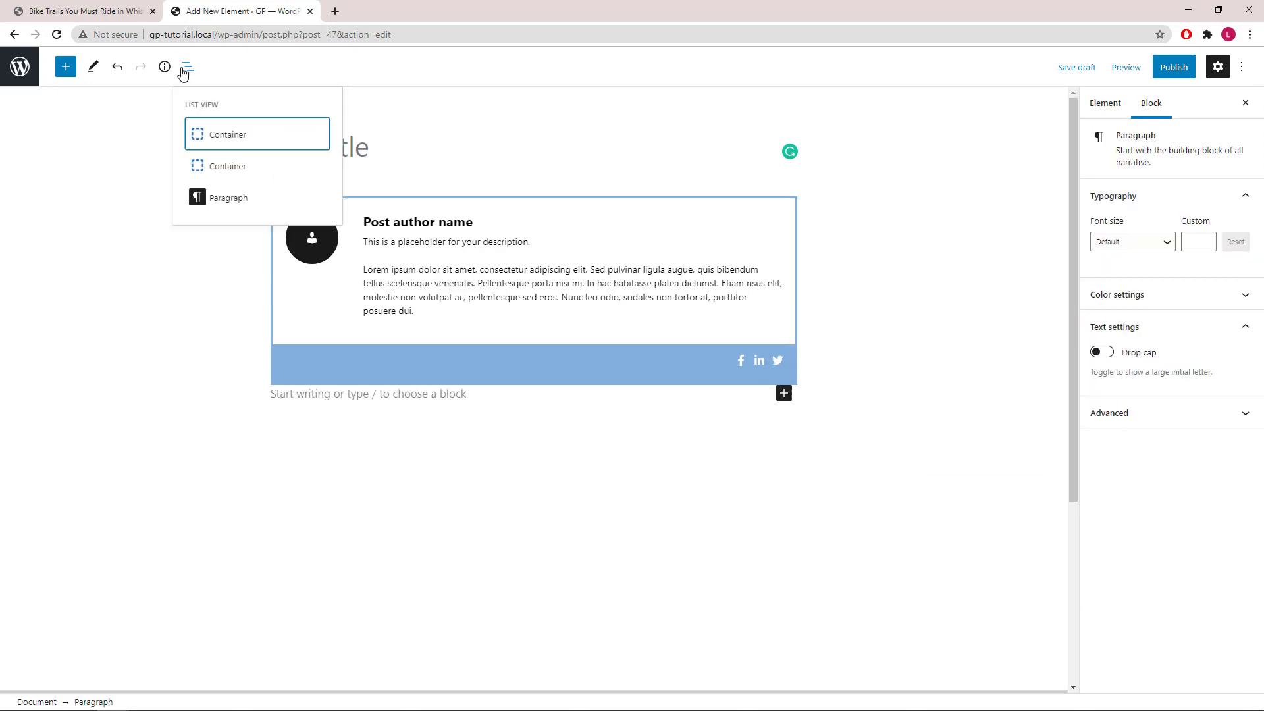
click(226, 135)
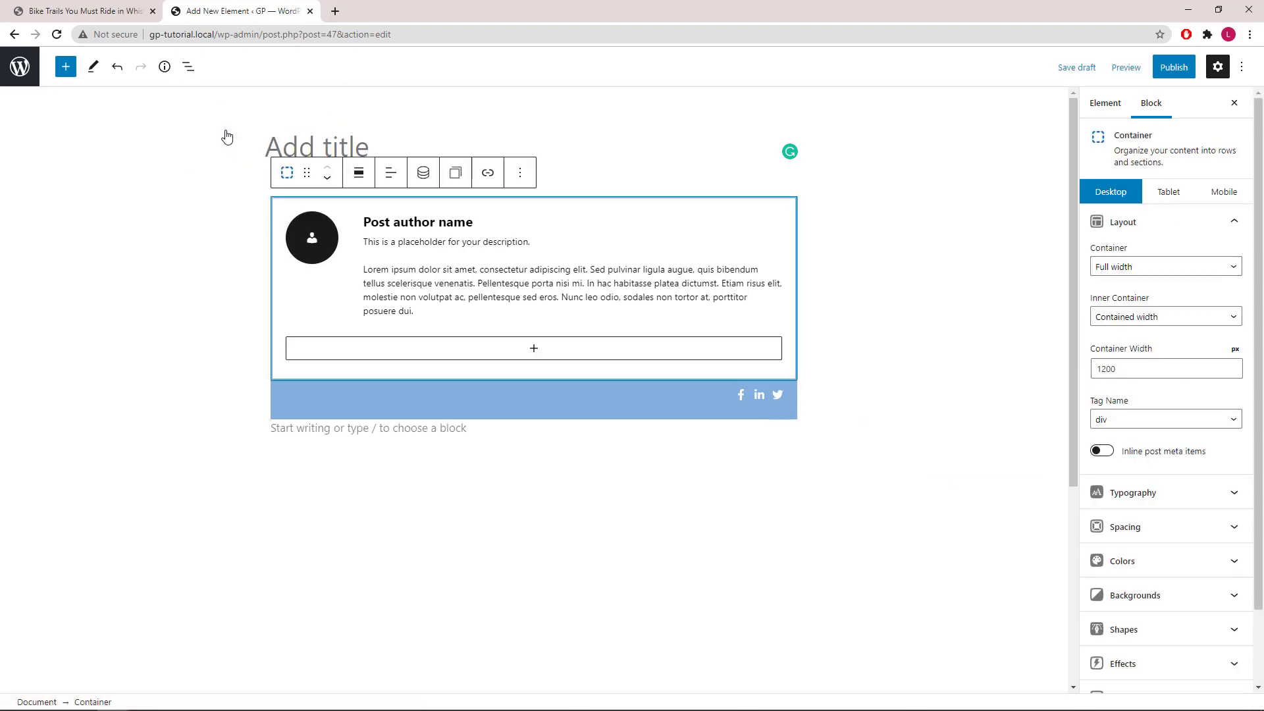
click(188, 66)
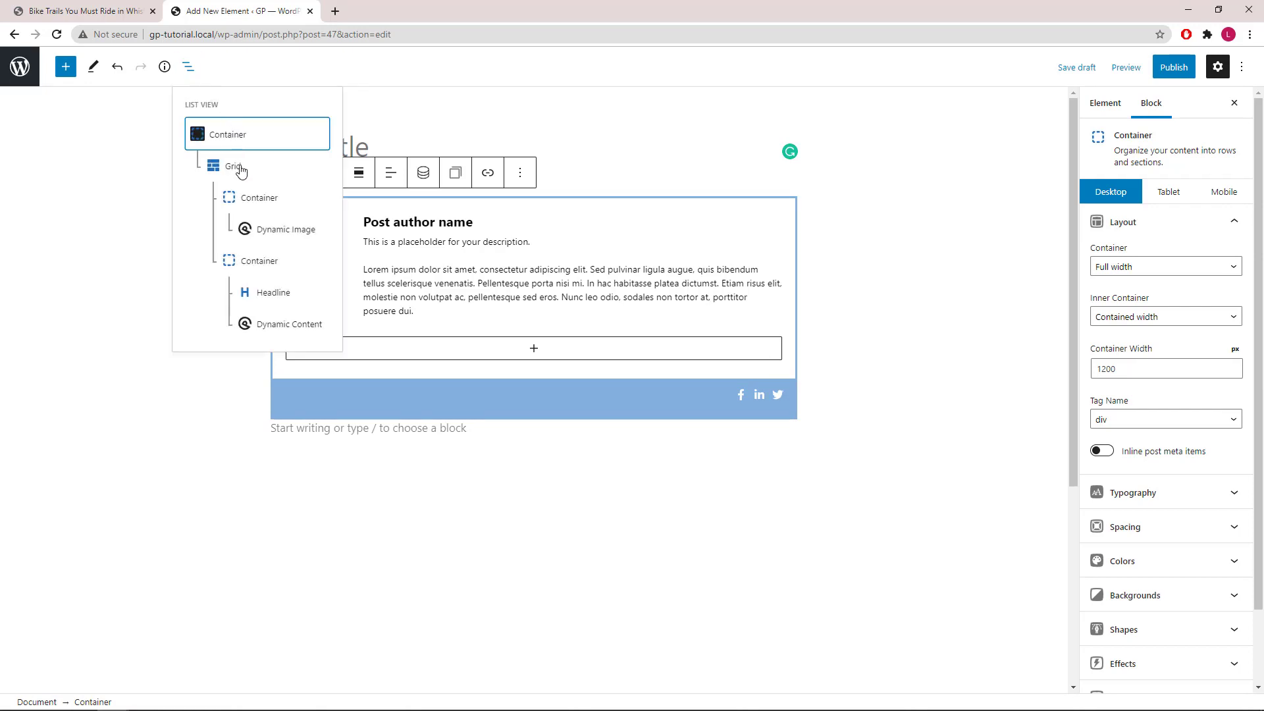
click(239, 168)
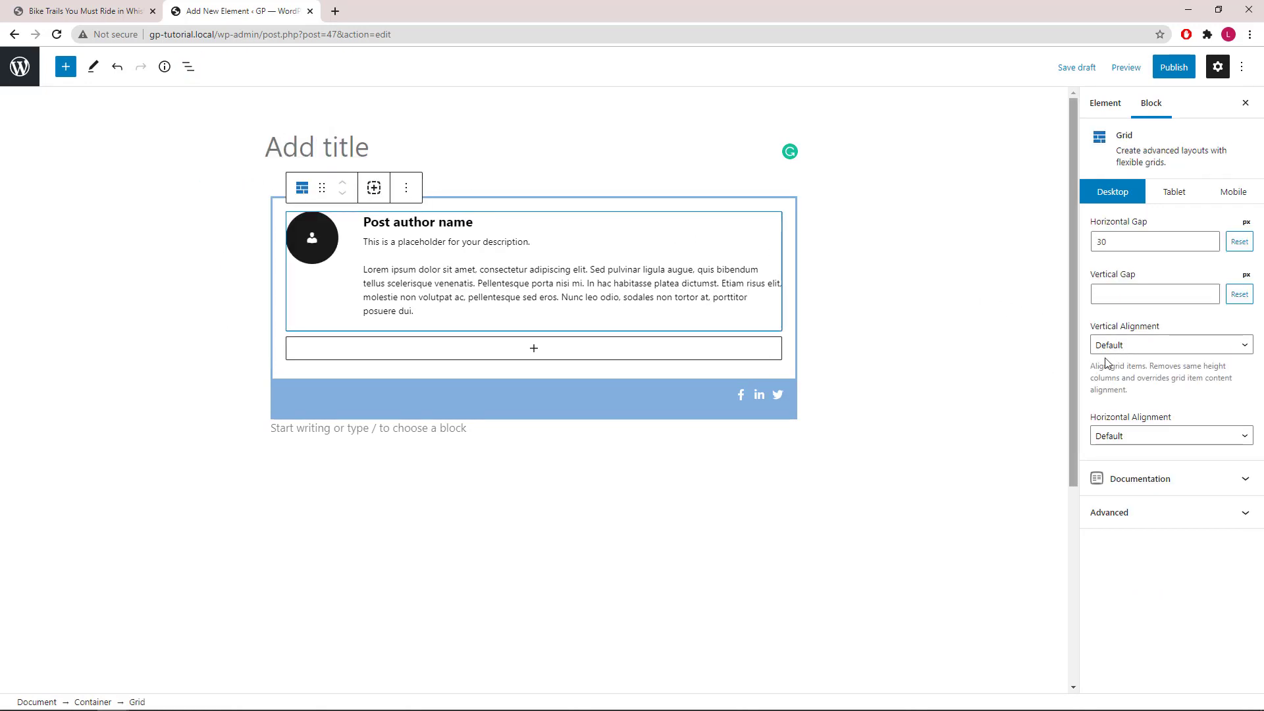
click(1123, 346)
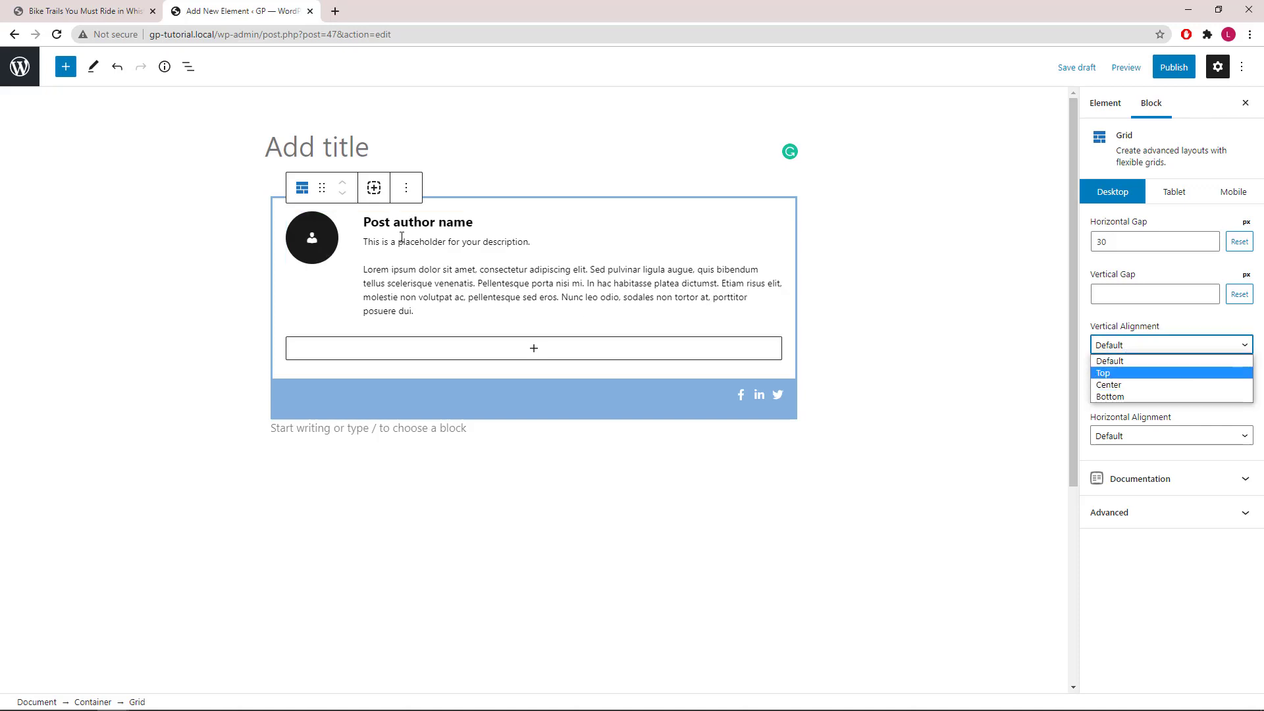
click(1106, 385)
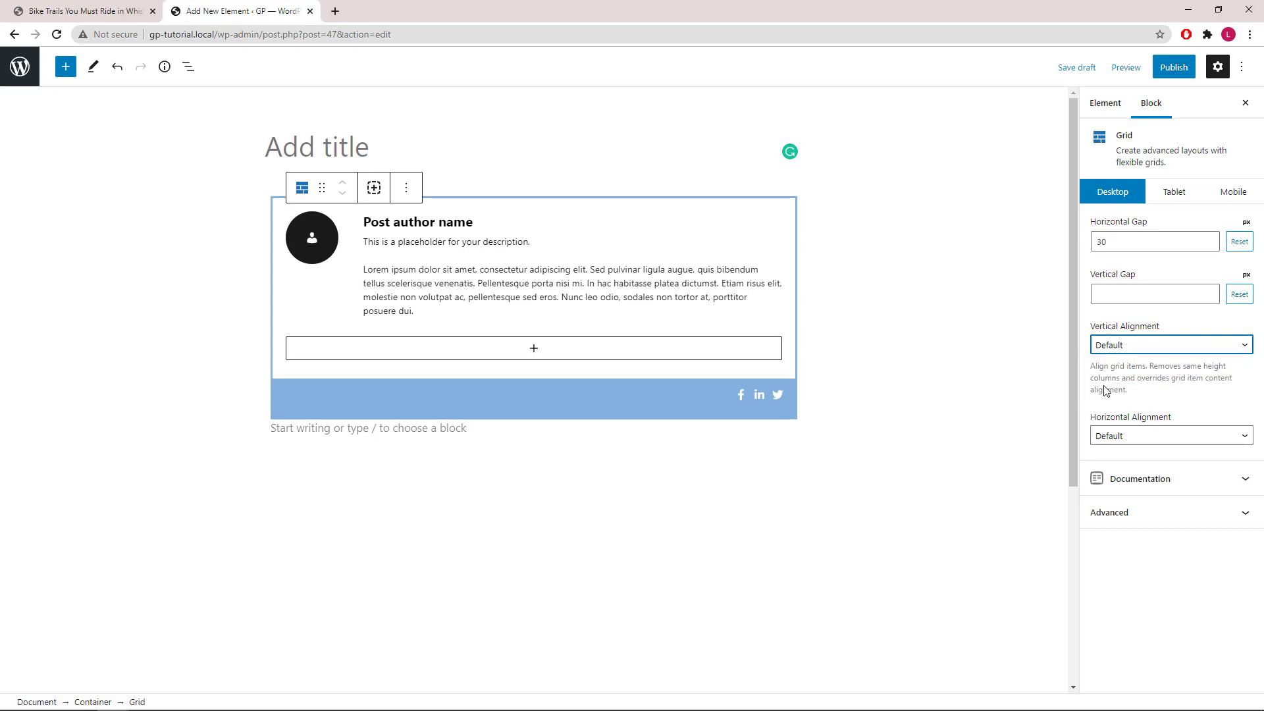
Set the element's Location display rule to Post, All Posts.
click(1000, 396)
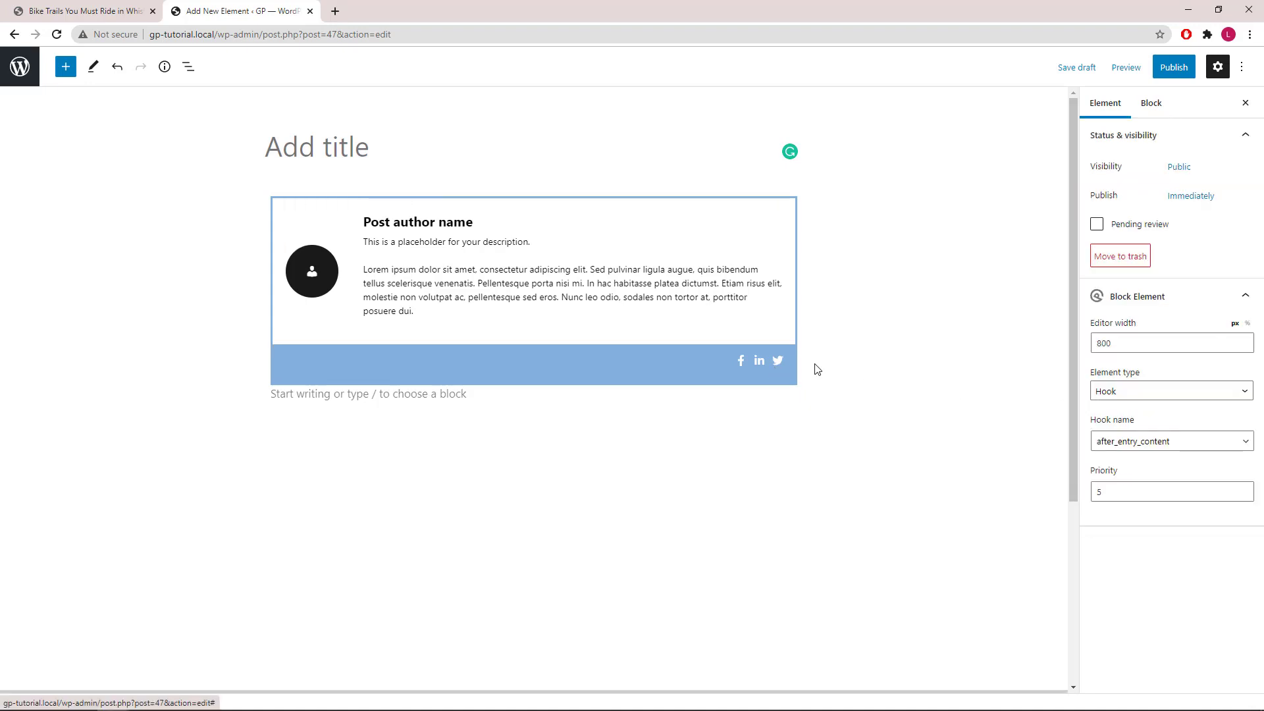
scroll(817, 364, down, 3)
scroll(816, 364, down, 1)
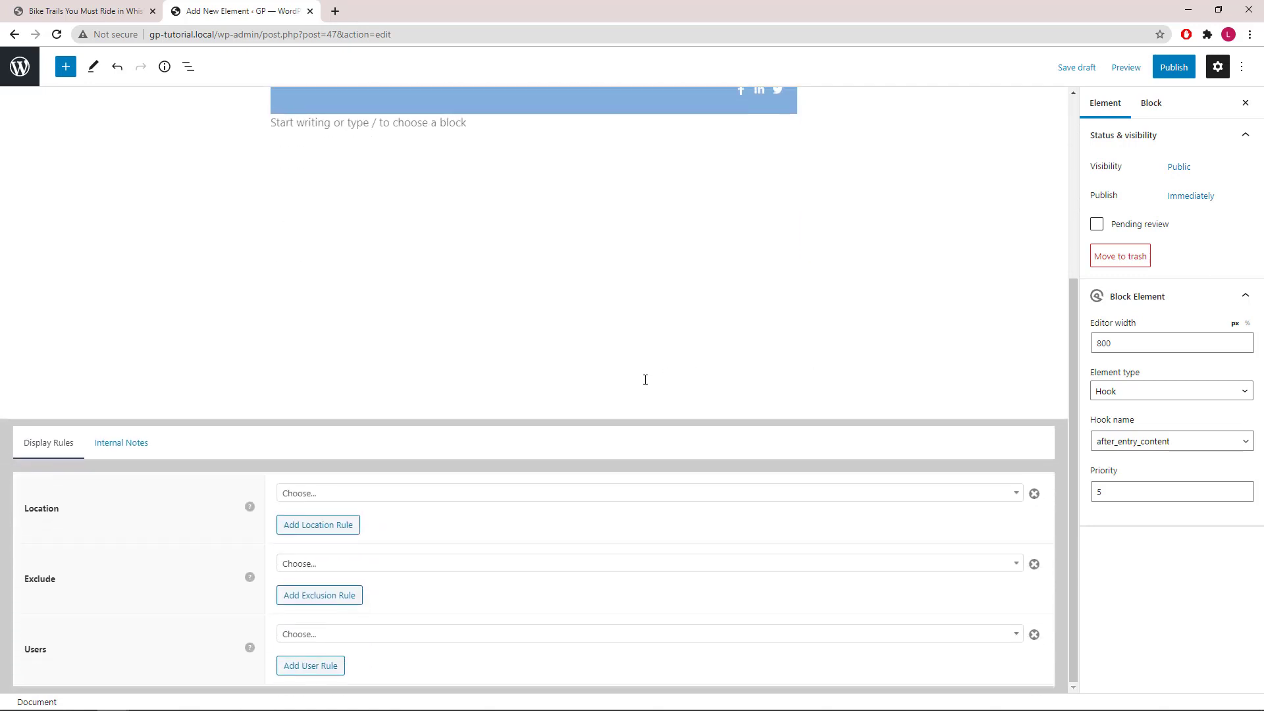
click(324, 499)
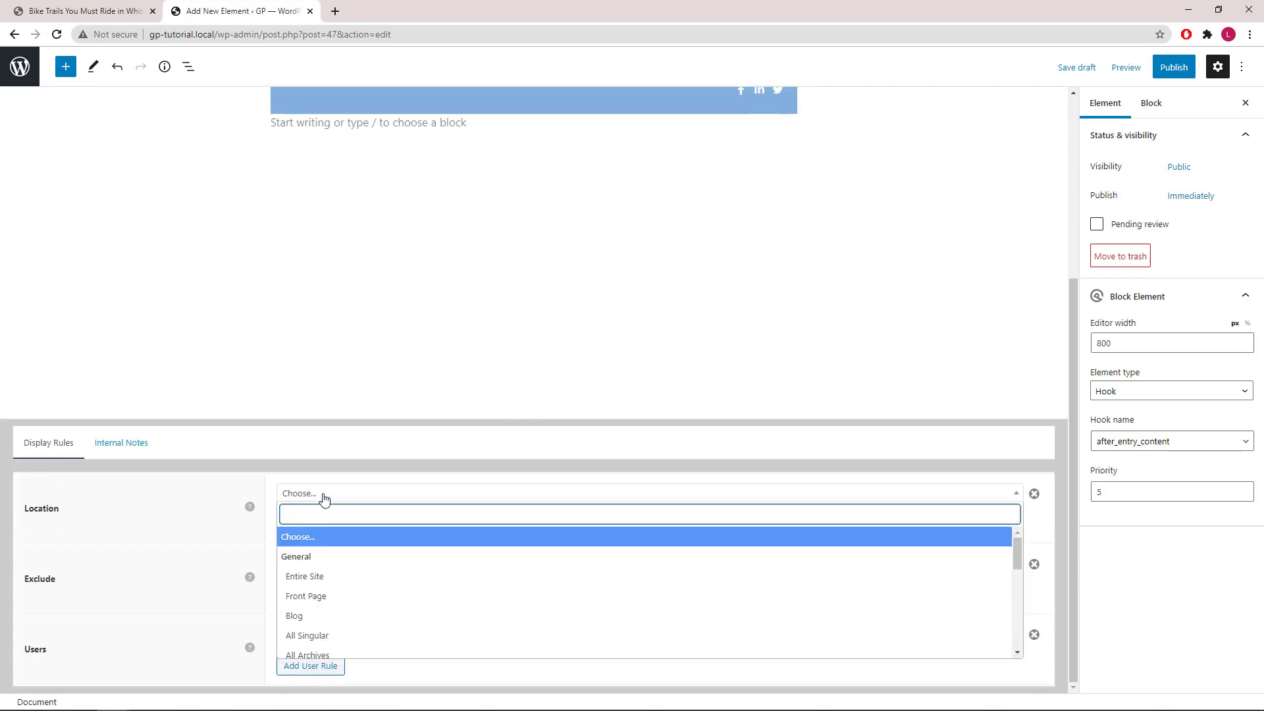
text(post)
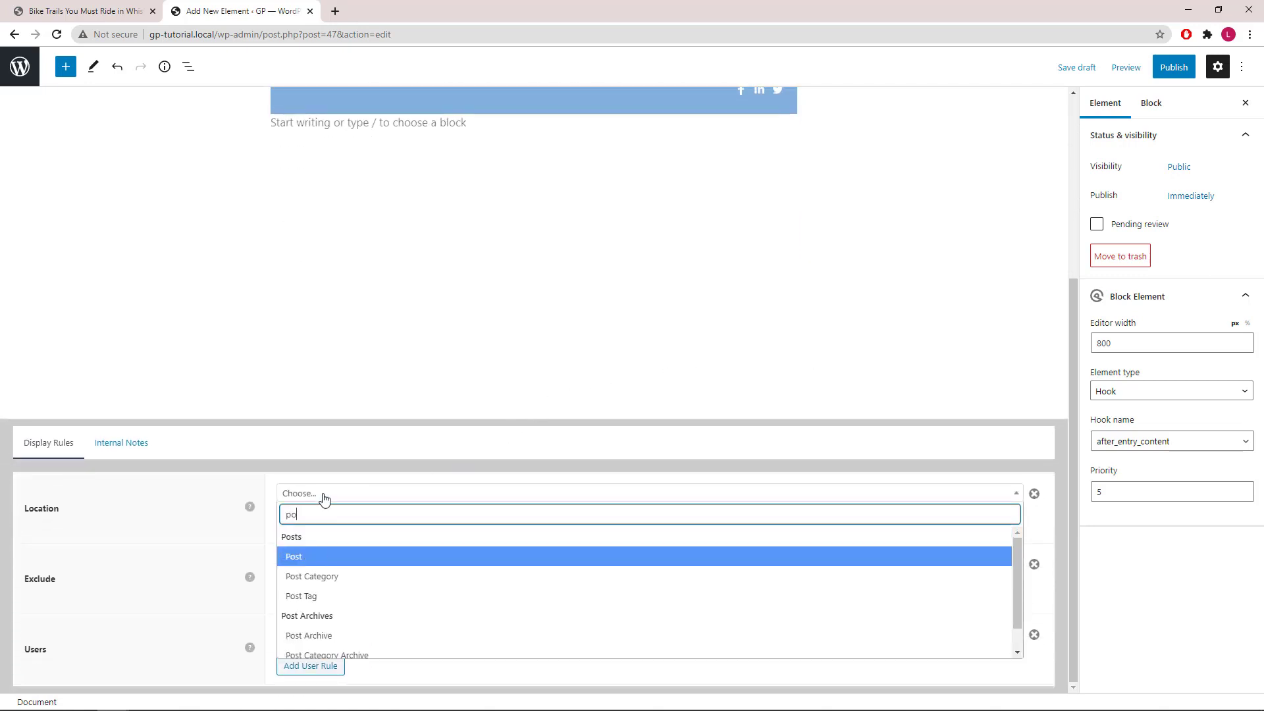
click(319, 559)
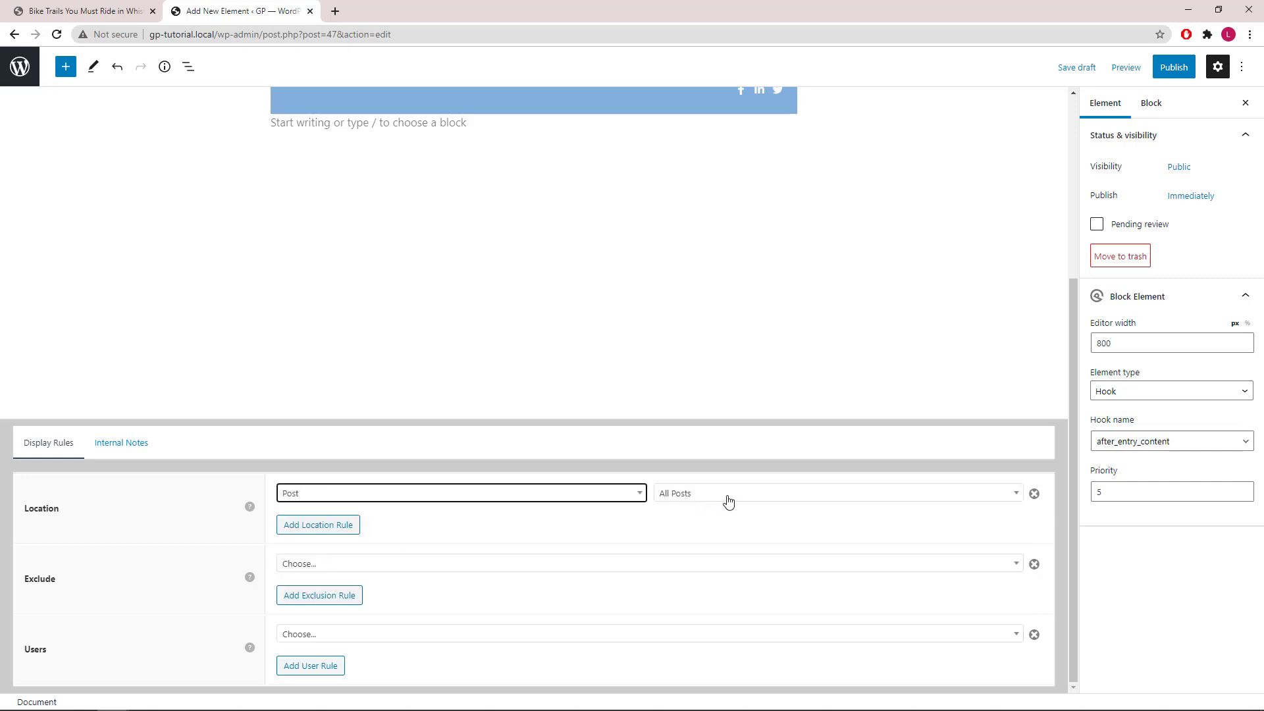
Publish the author box element and confirm.
scroll(932, 319, up, 4)
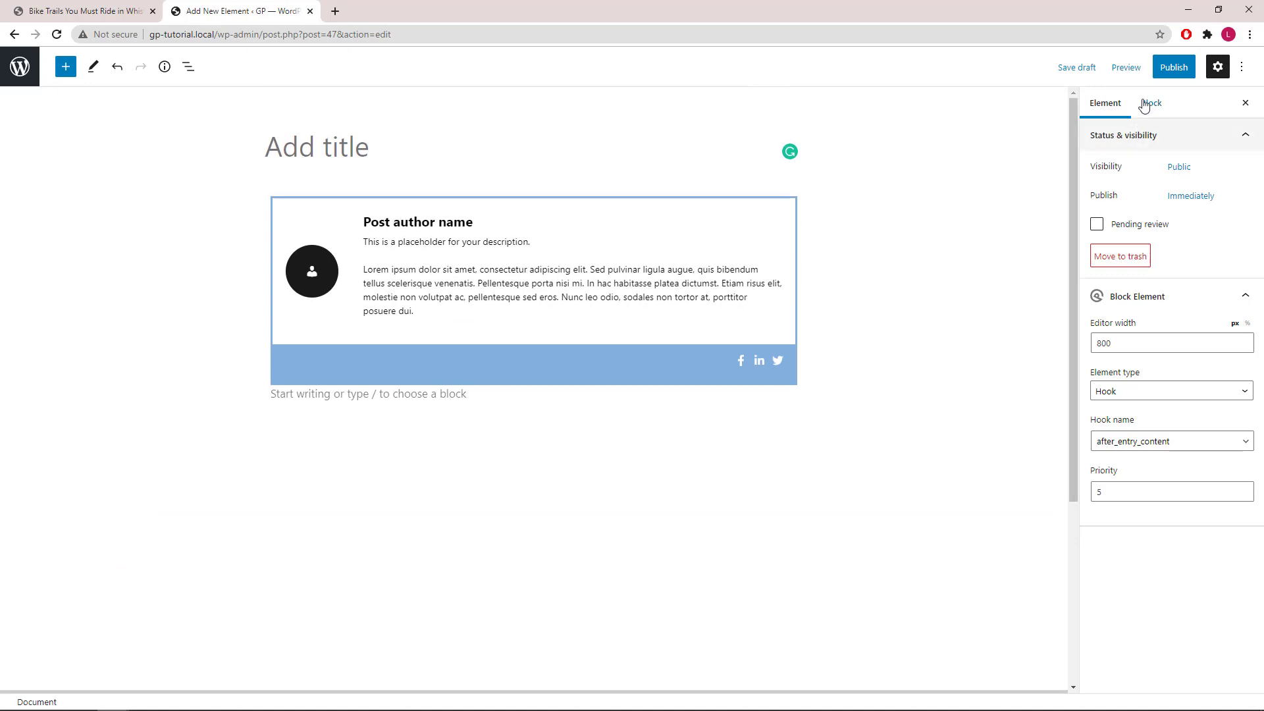
click(1171, 69)
click(1131, 70)
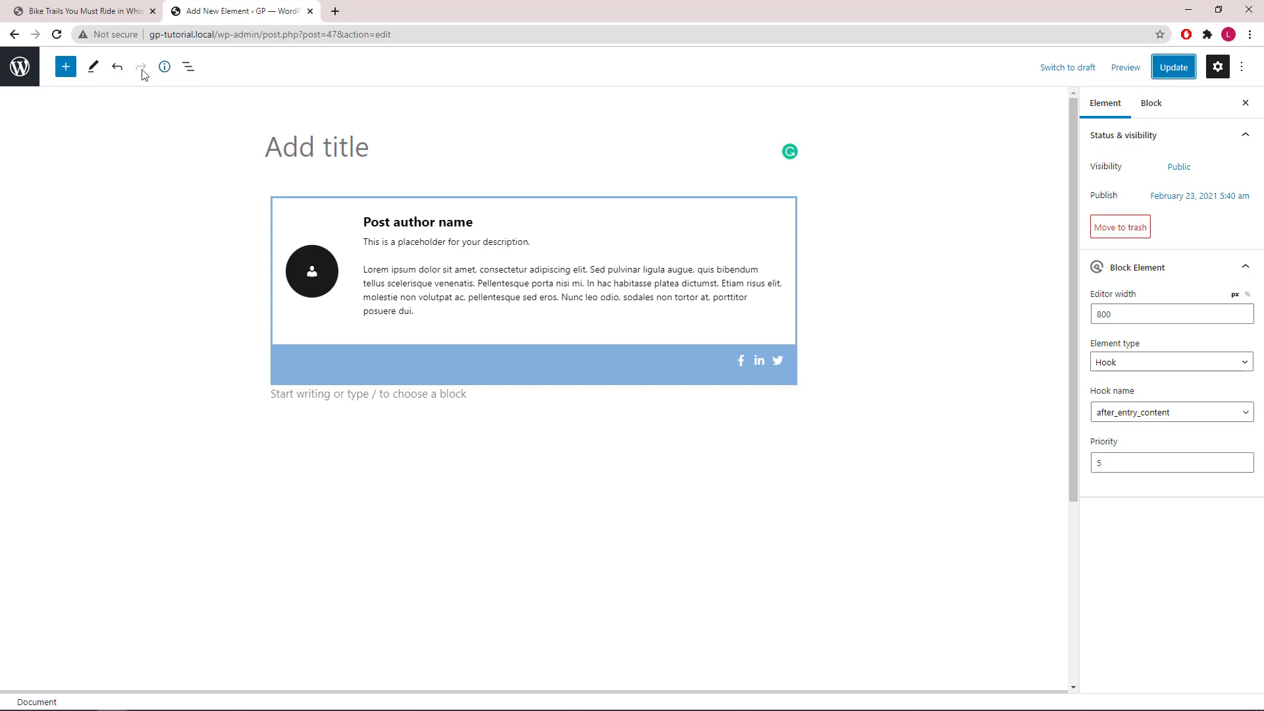
View the live 'Bike Trails You Must Ride in Whistler' post and scroll to its author box.
middle_click(31, 77)
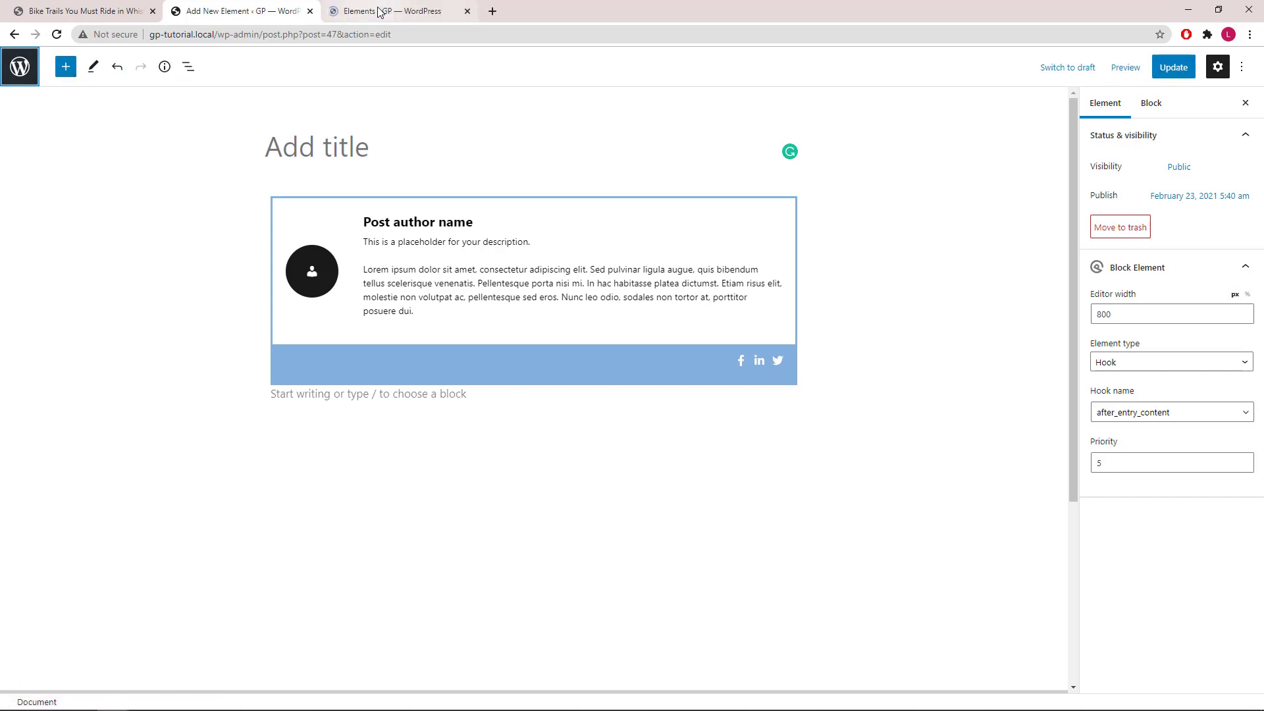
click(380, 11)
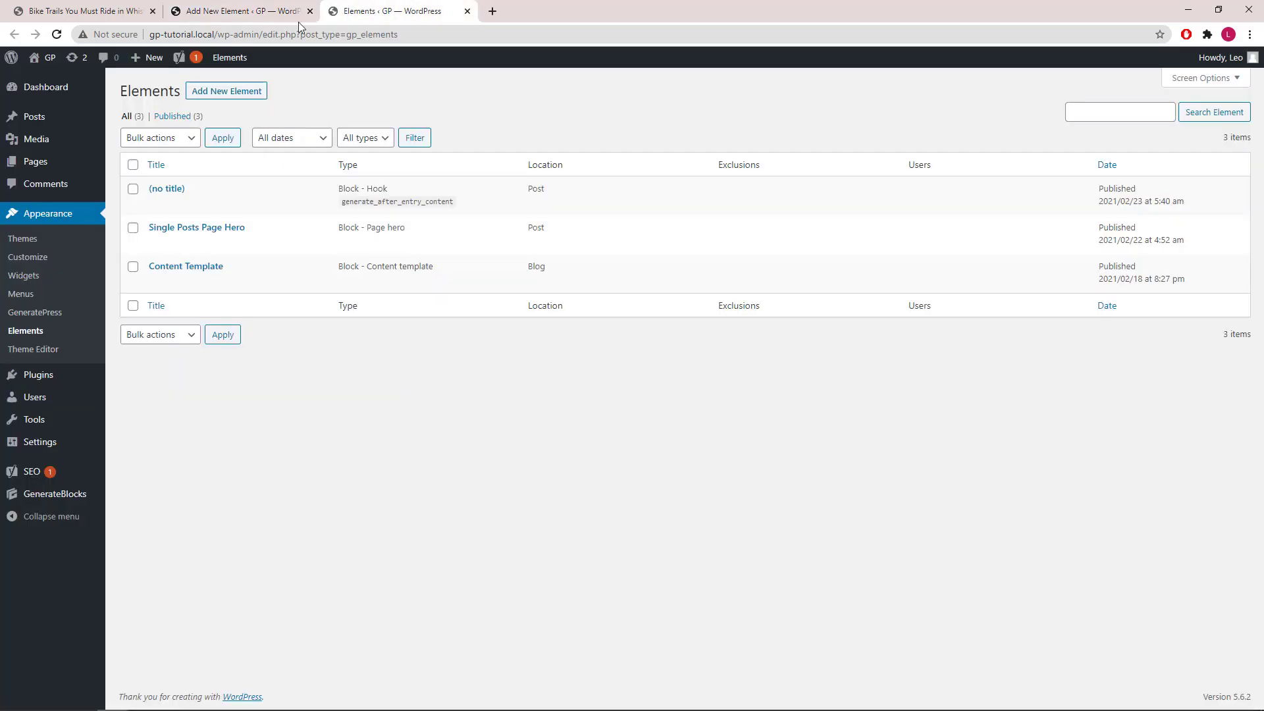
click(54, 64)
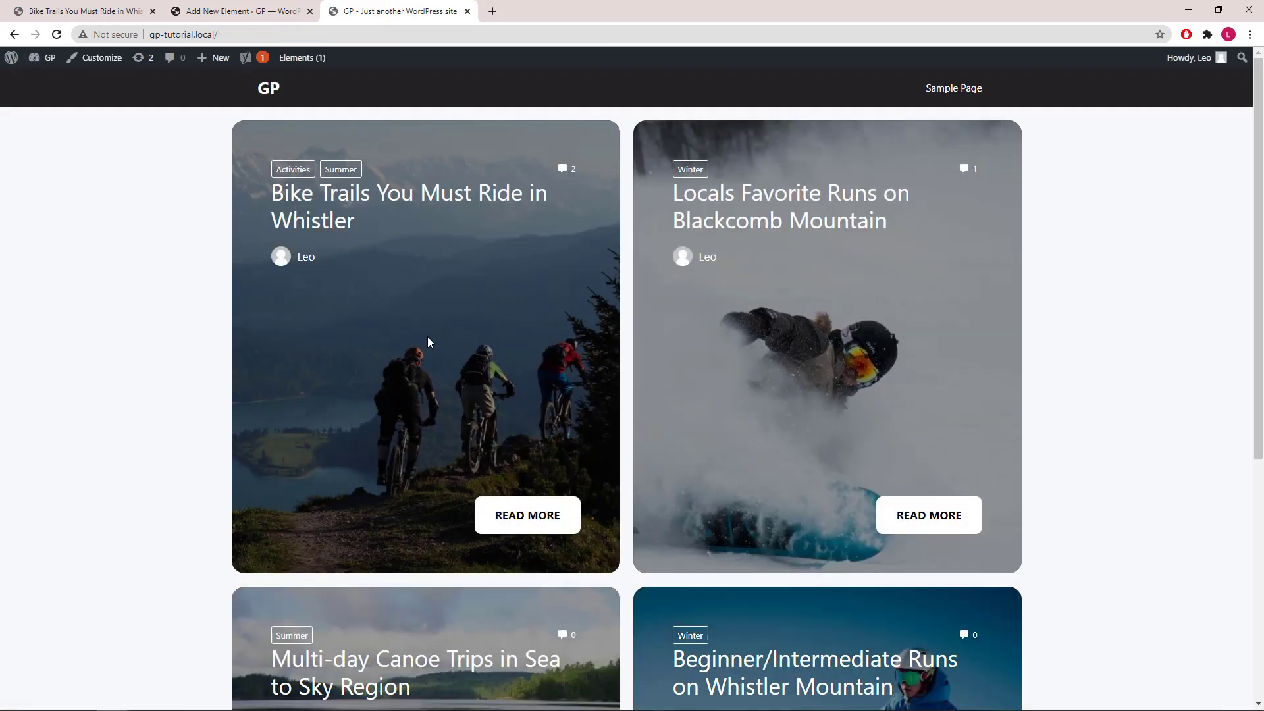
click(526, 519)
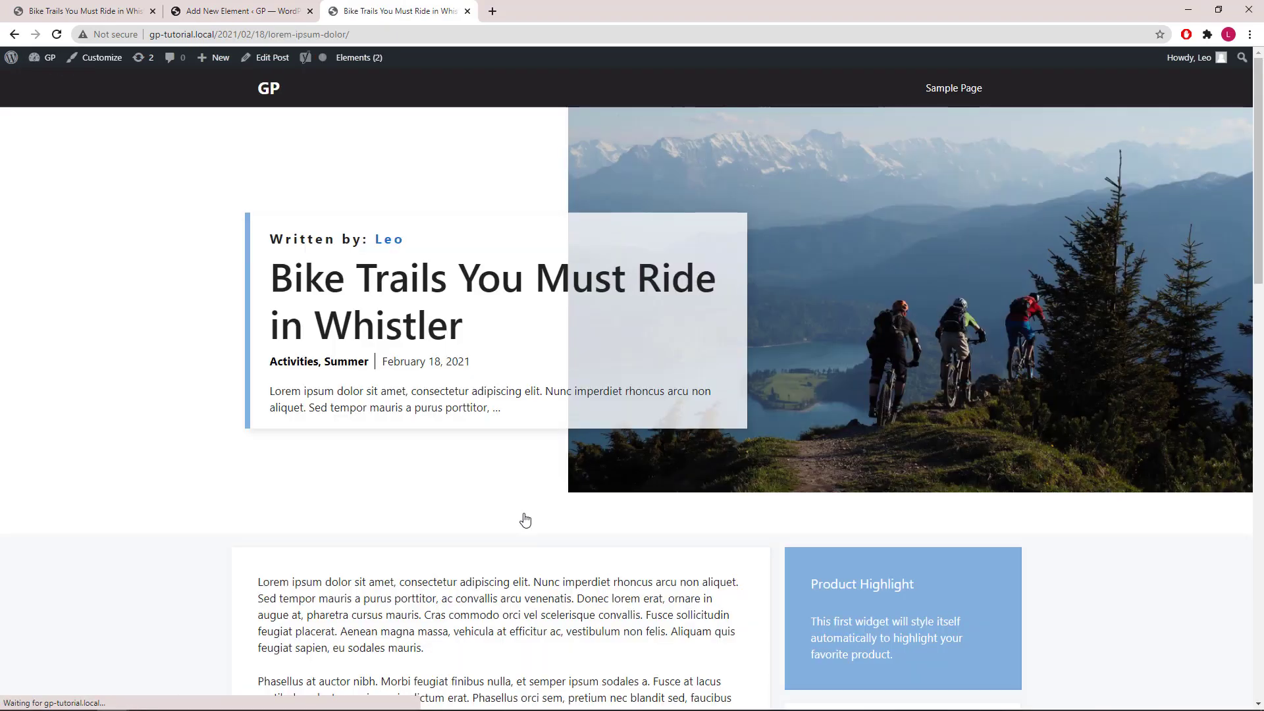
scroll(1087, 298, down, 5)
scroll(1089, 303, down, 3)
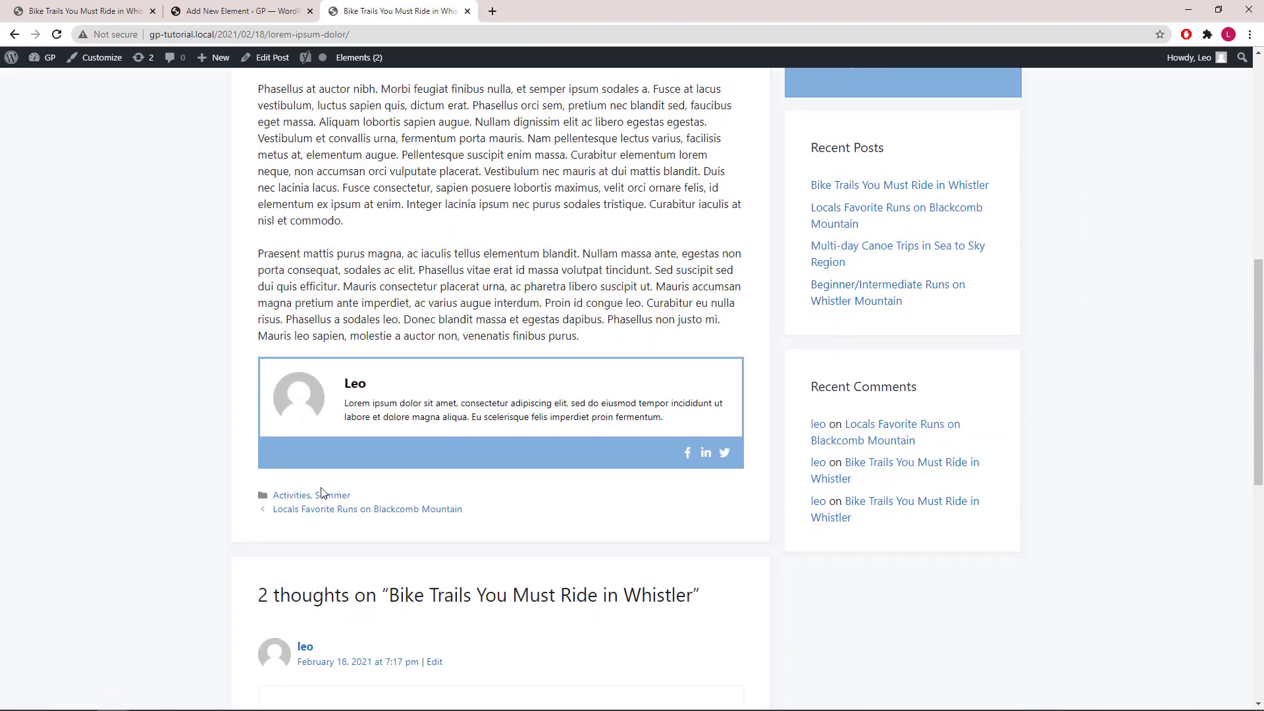